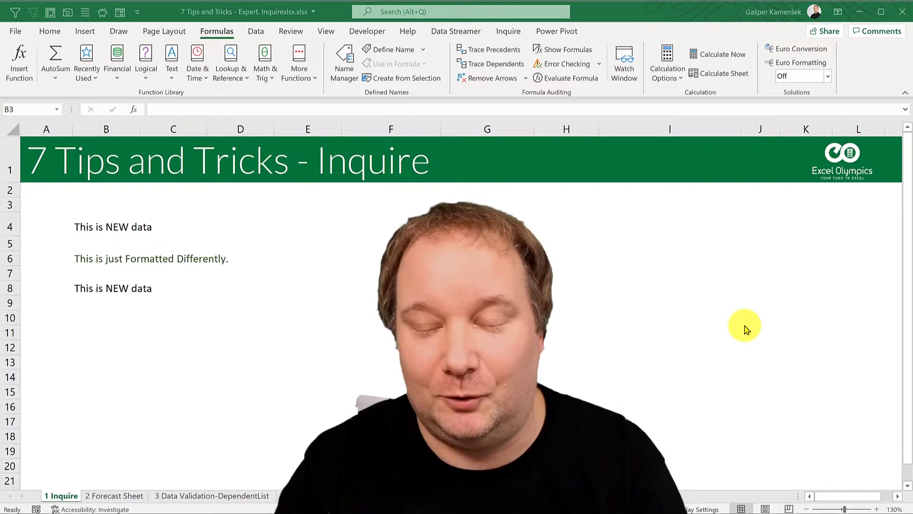
# Enable the Inquire COM add-in from the Developer tab and show the Inquire ribbon.
pyautogui.click(111, 229)
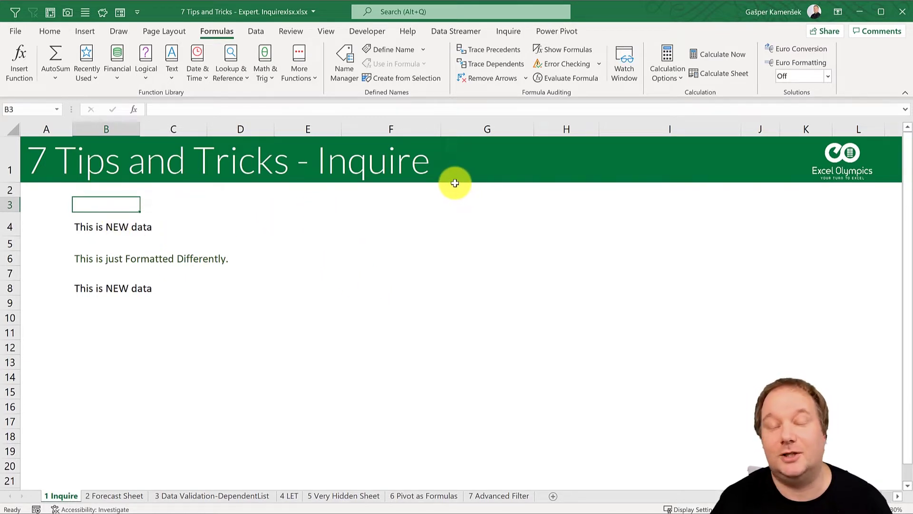
pyautogui.click(361, 31)
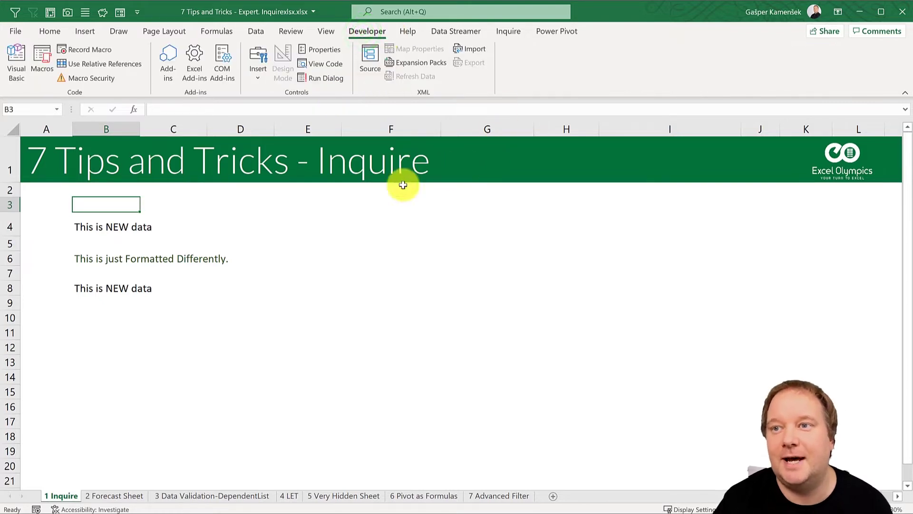
pyautogui.click(220, 62)
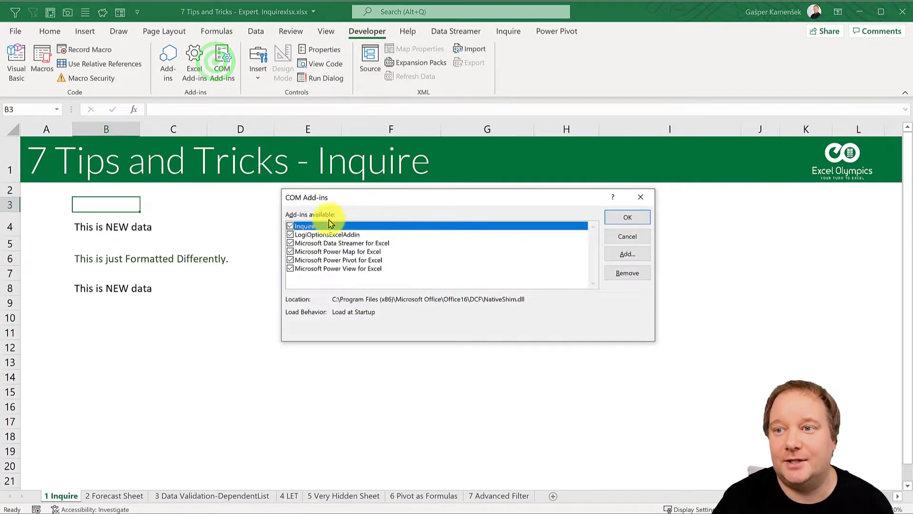
pyautogui.click(291, 227)
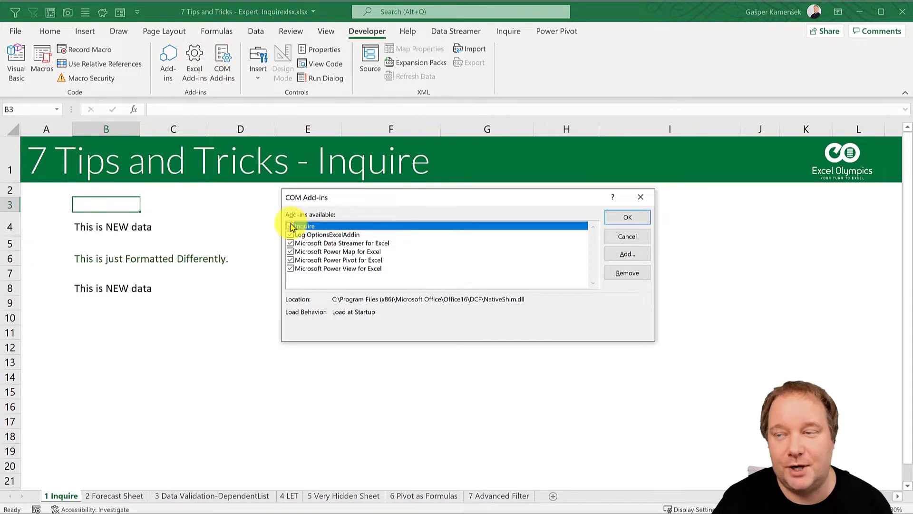
pyautogui.click(628, 216)
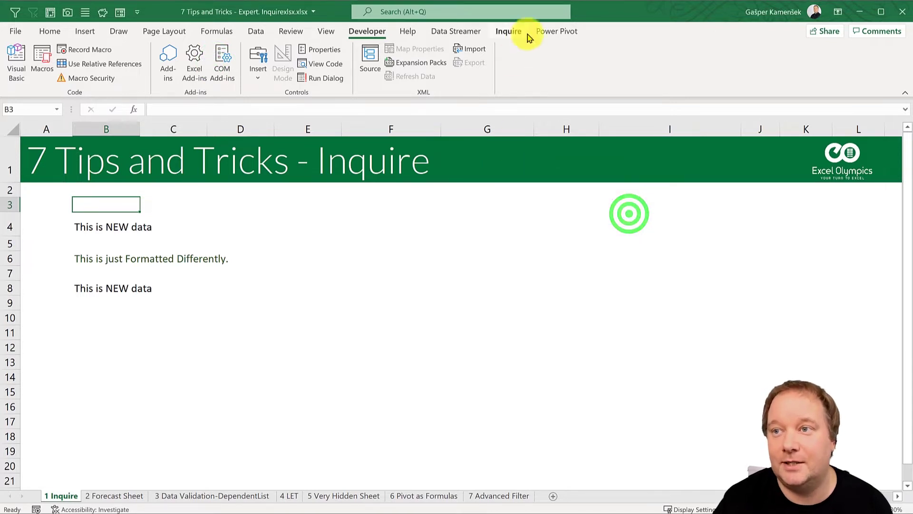
pyautogui.click(507, 30)
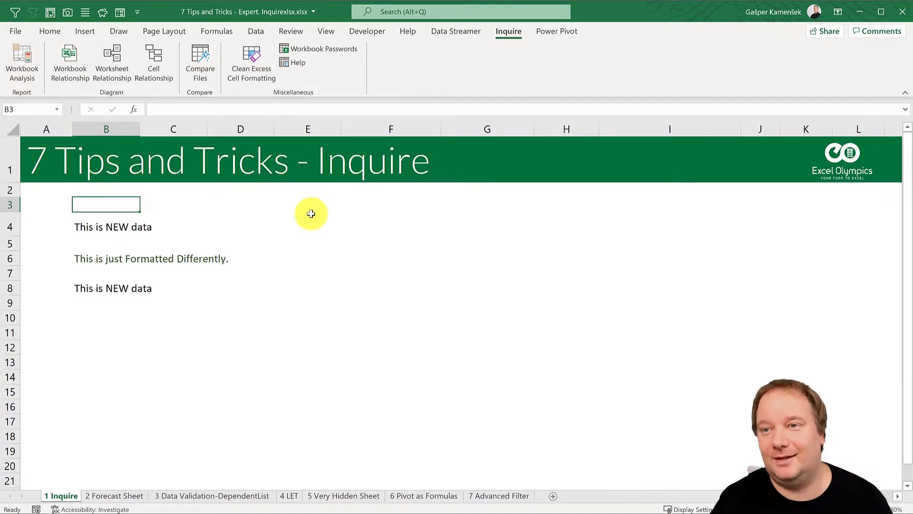
# Save the workbook, run Workbook Analysis, and check the creation and modified dates.
pyautogui.click(23, 60)
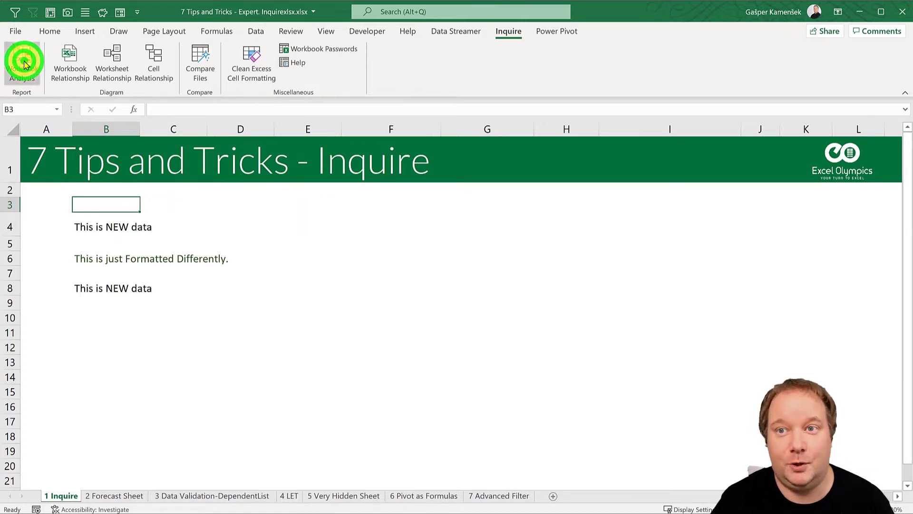
pyautogui.click(479, 355)
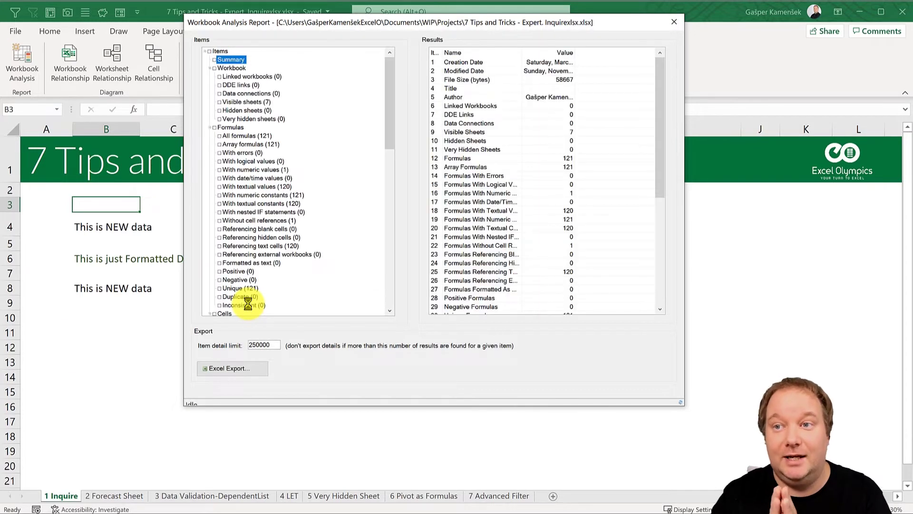
pyautogui.moveTo(248, 305)
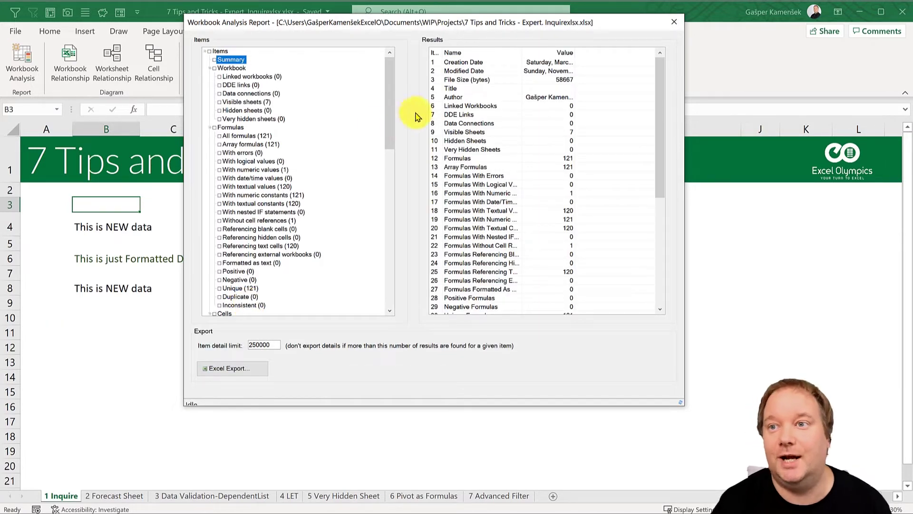
pyautogui.moveTo(231, 61)
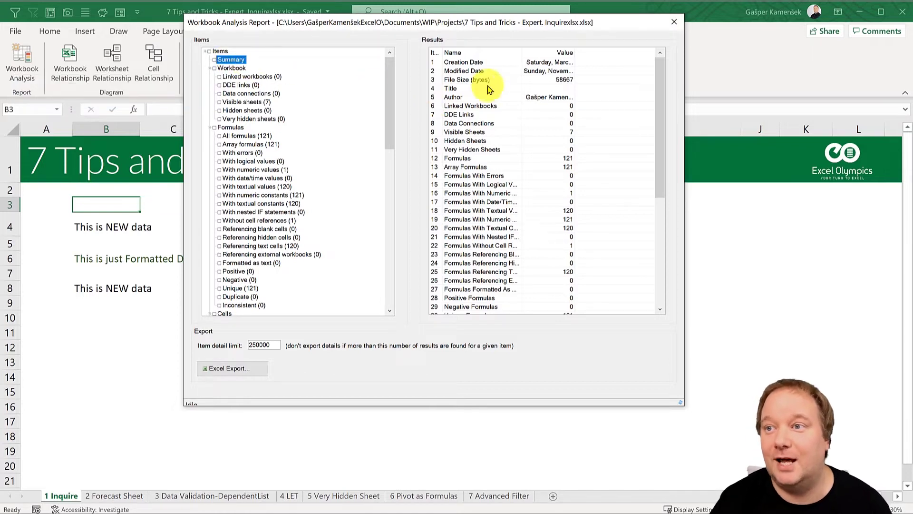
pyautogui.click(460, 63)
pyautogui.click(464, 71)
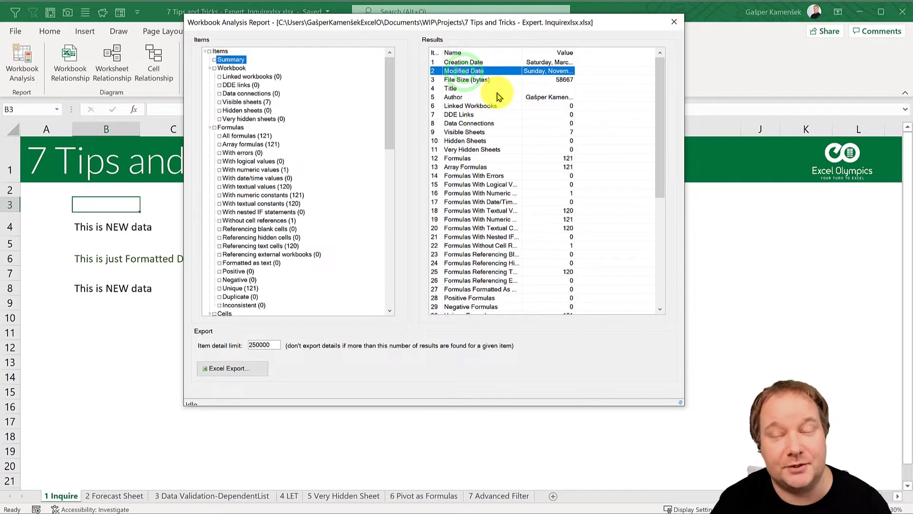
# Review the summary counts: 7 visible sheets, hidden sheets, 121 formulas, array formulas, formula errors.
pyautogui.click(464, 131)
pyautogui.click(485, 141)
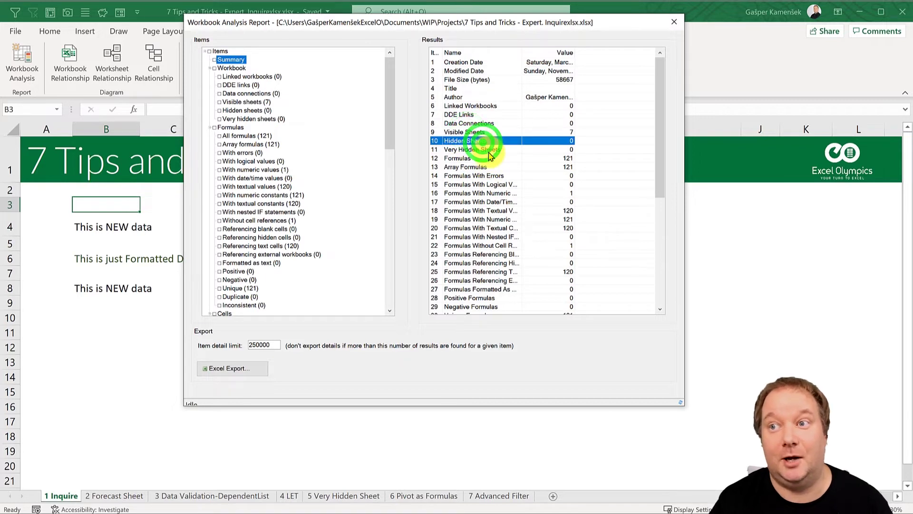
pyautogui.click(490, 149)
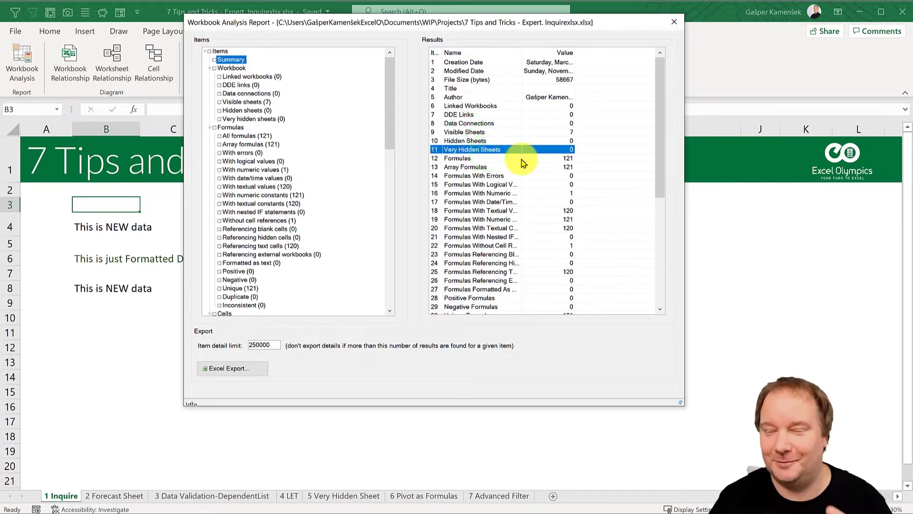
pyautogui.click(469, 160)
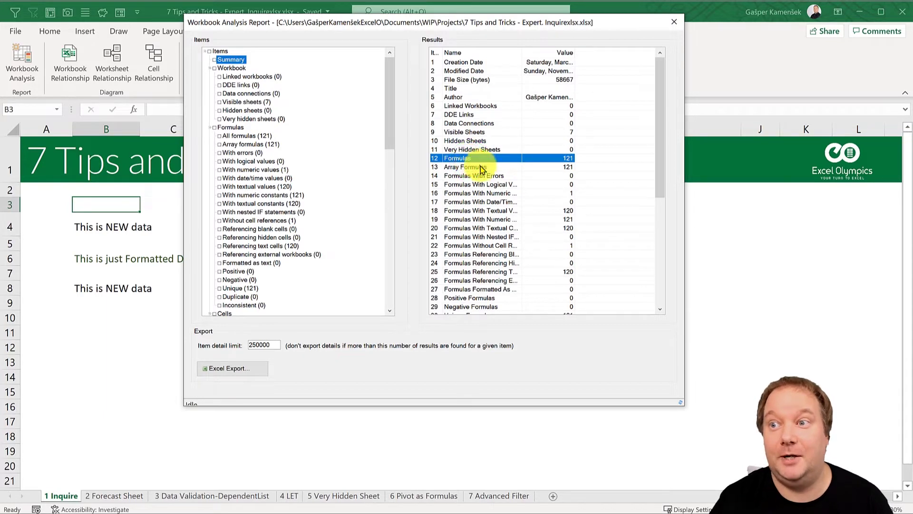
pyautogui.click(479, 167)
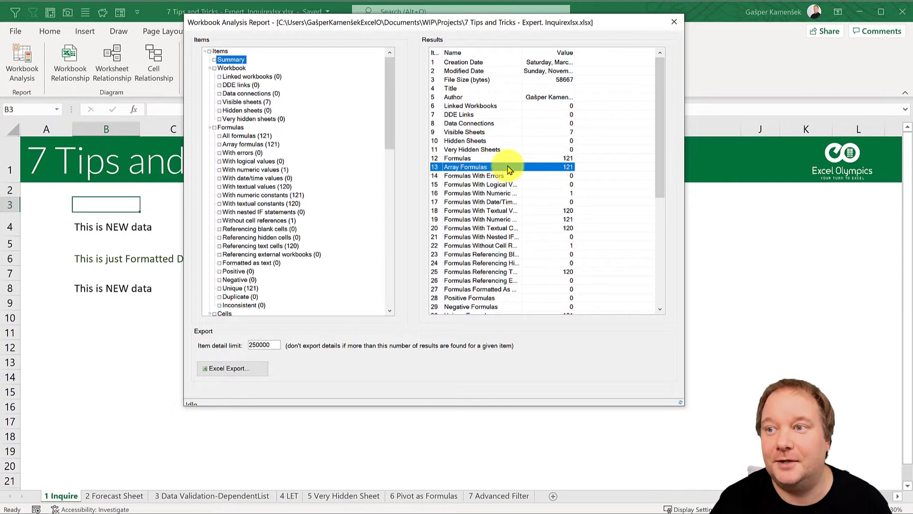
pyautogui.click(490, 176)
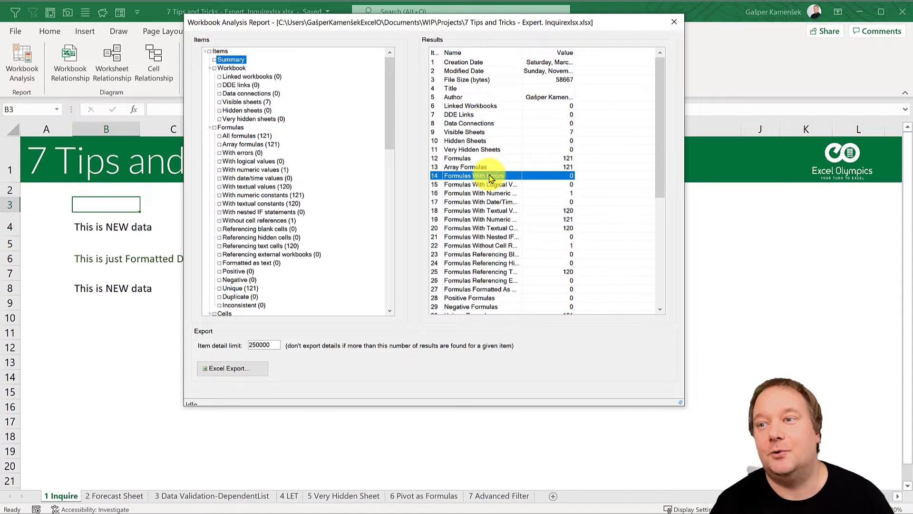
pyautogui.scroll(-7, 490, 177)
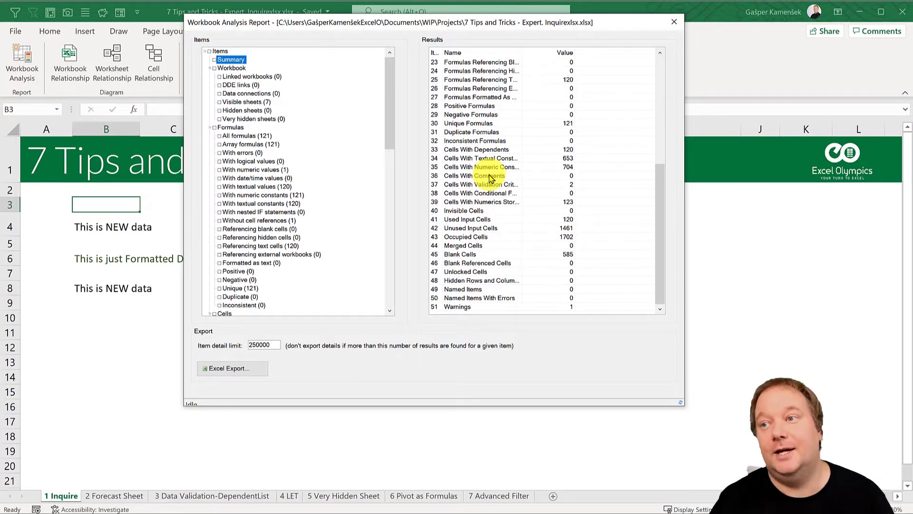
pyautogui.scroll(7, 490, 178)
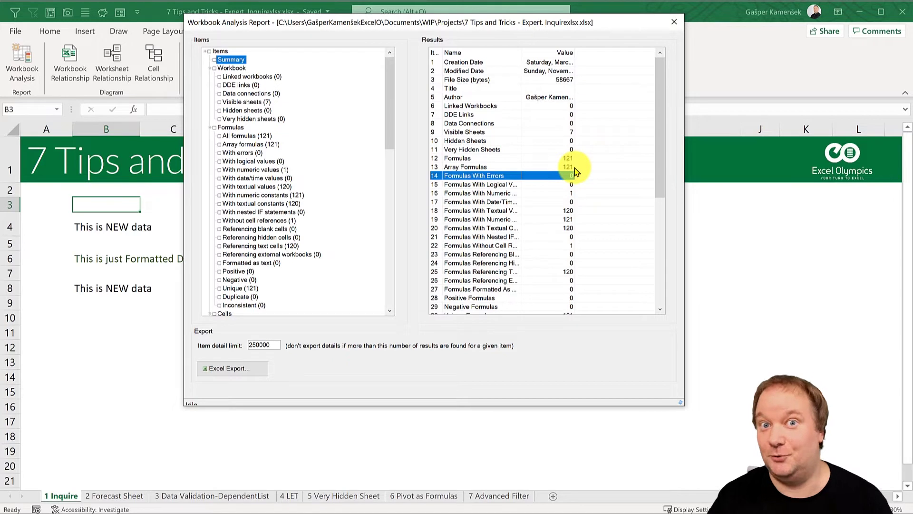
# Close the Workbook Analysis Report window to return to the 1 Inquire sheet.
pyautogui.click(673, 24)
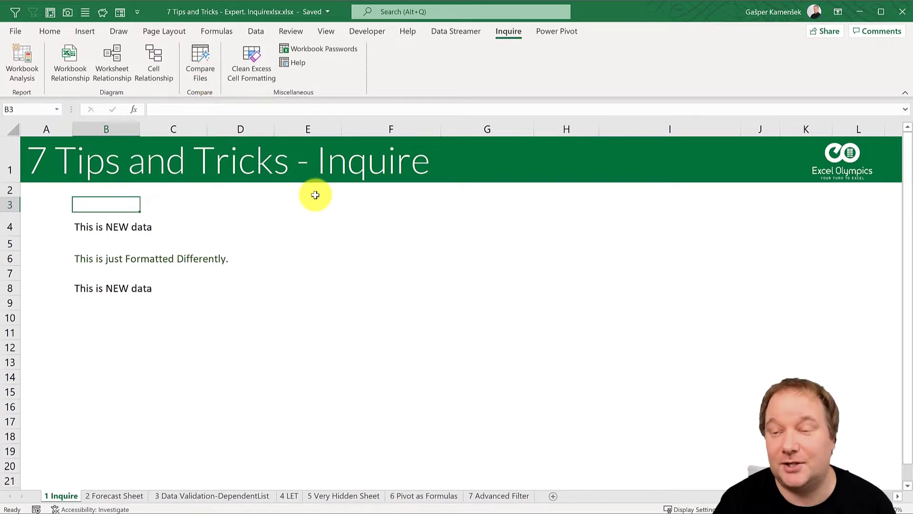
# Save and compare this workbook with 7 Tips and Tricks - Expert.xlsx using Compare Files.
pyautogui.click(205, 82)
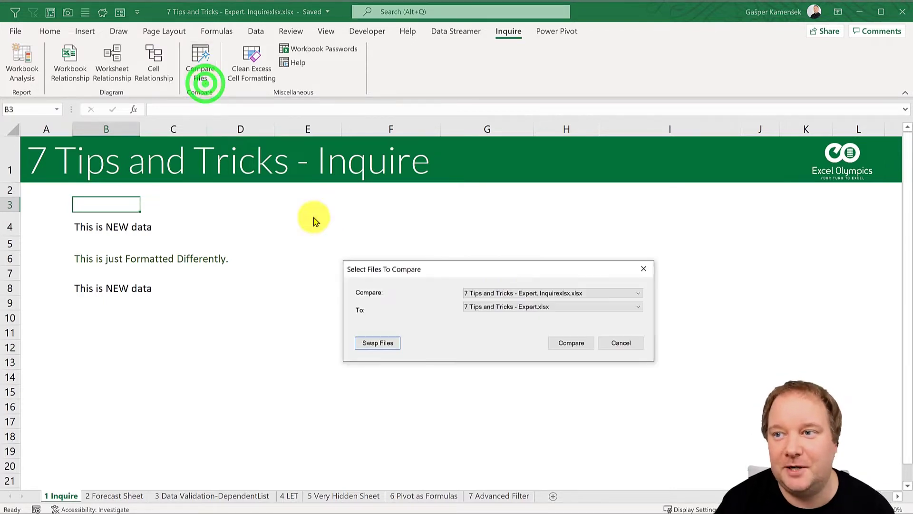
pyautogui.click(571, 343)
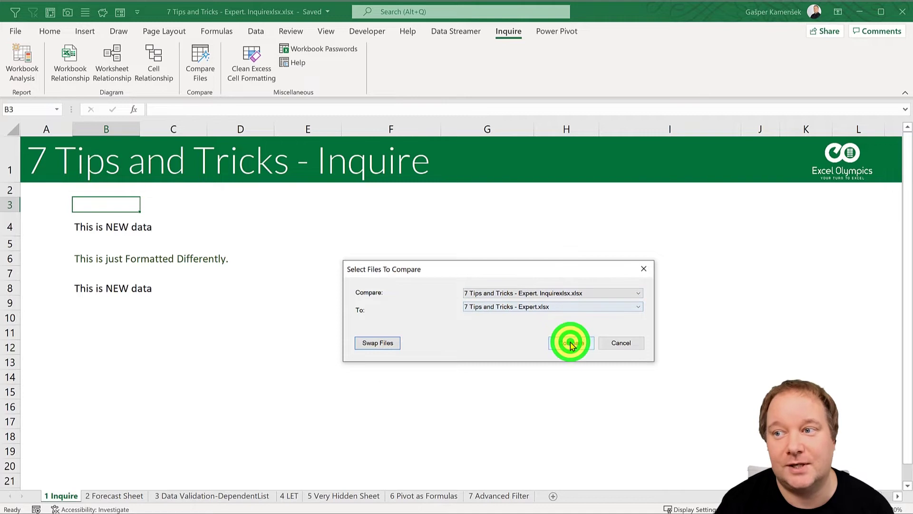
pyautogui.click(489, 364)
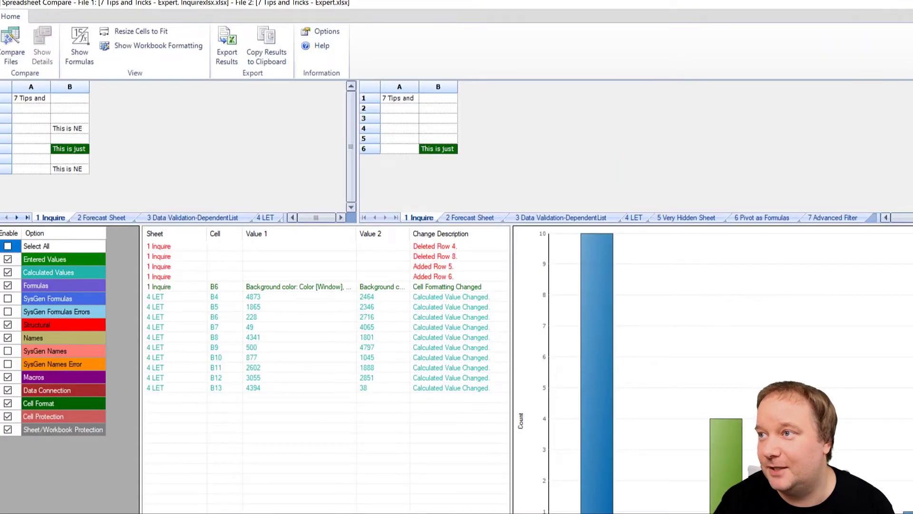
# Restore the Spreadsheet Compare window and resize it to fill the screen.
pyautogui.click(847, 5)
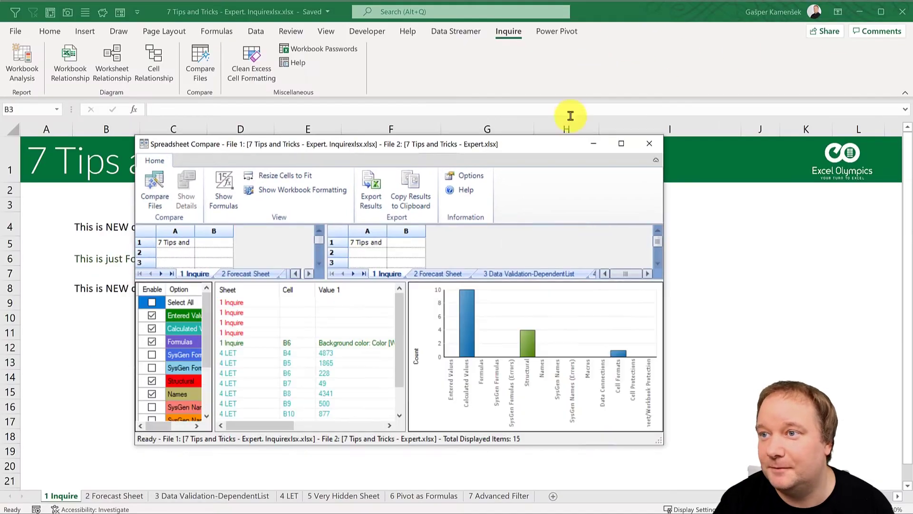
pyautogui.moveTo(536, 149); pyautogui.dragTo(406, 16)
pyautogui.moveTo(526, 312); pyautogui.dragTo(911, 513)
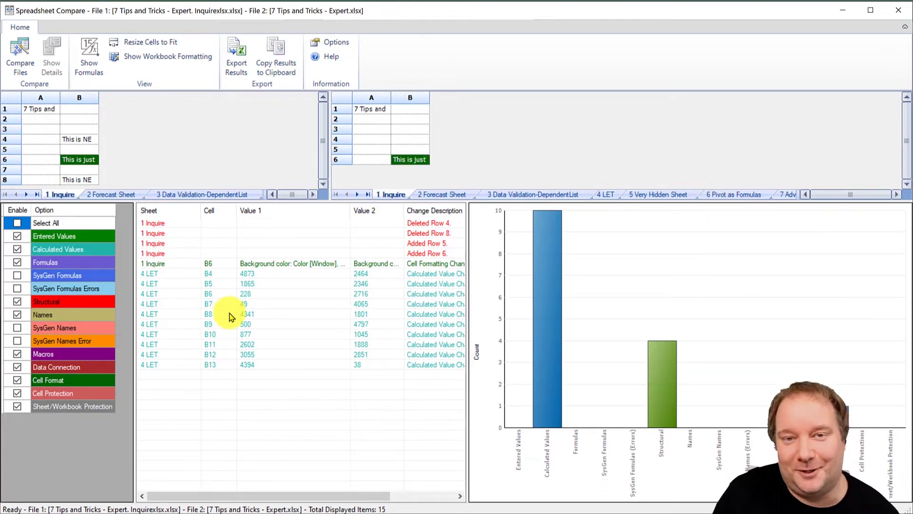
# Browse differences on the 2 Forecast Sheet, 3 Data Validation-DependentList and 4 LET sheets.
pyautogui.click(107, 194)
pyautogui.click(172, 195)
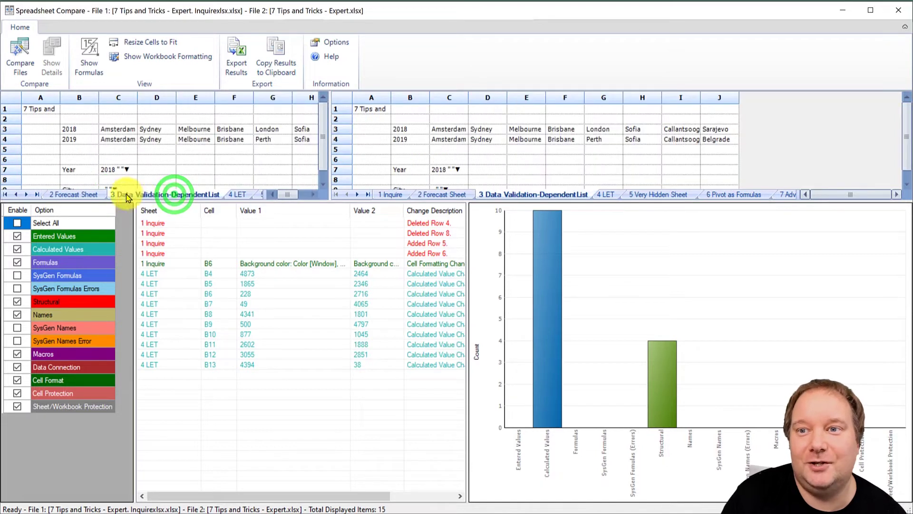
pyautogui.click(79, 194)
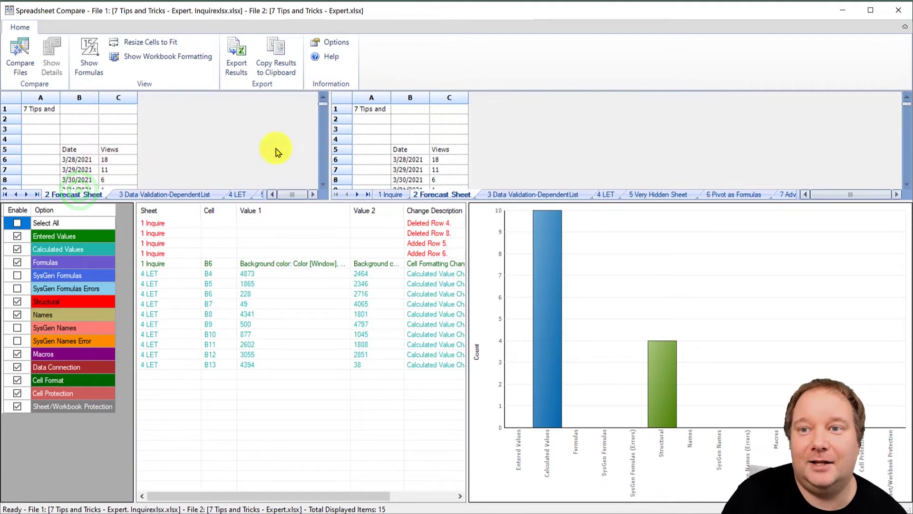
pyautogui.click(240, 194)
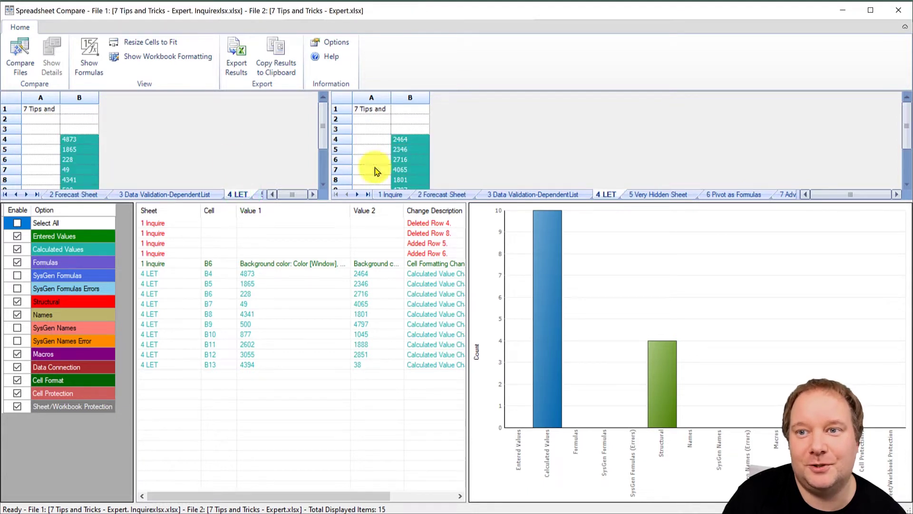
pyautogui.click(74, 195)
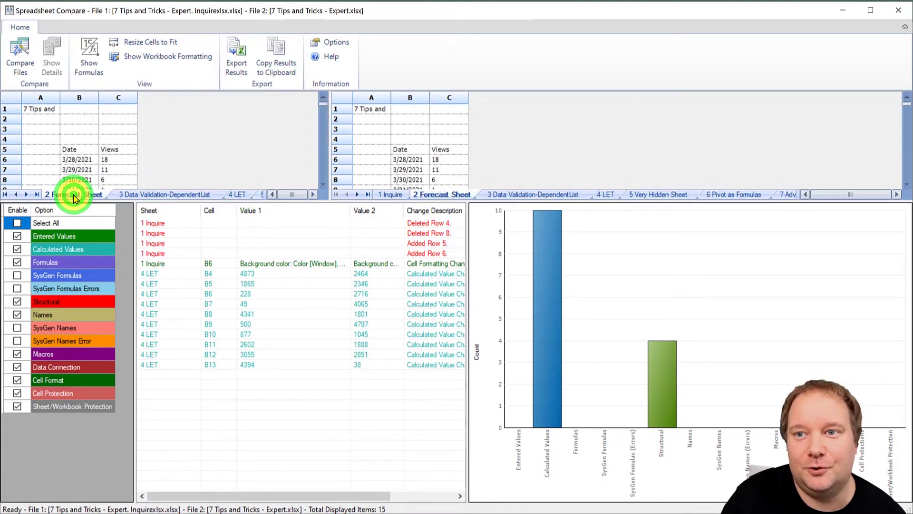
# Return to the 1 Inquire sheet and select the B6 background colour change.
pyautogui.click(16, 194)
pyautogui.click(55, 194)
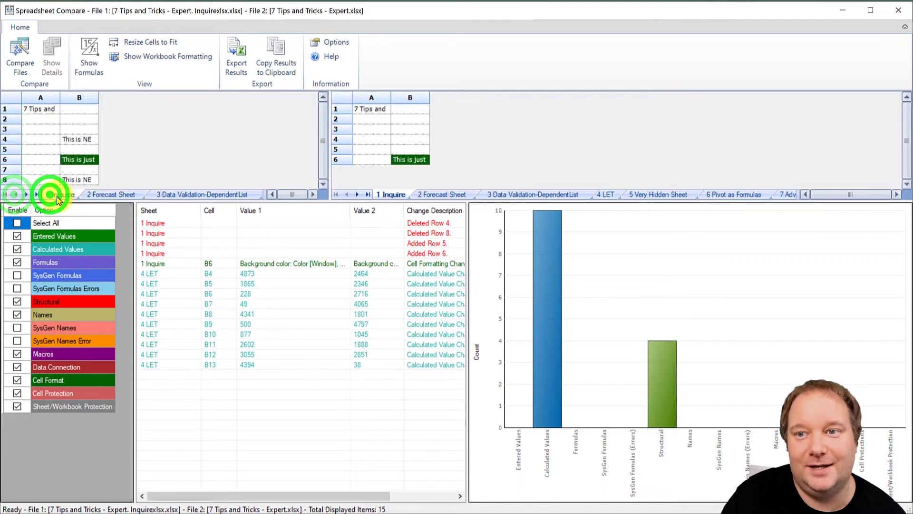
pyautogui.click(87, 163)
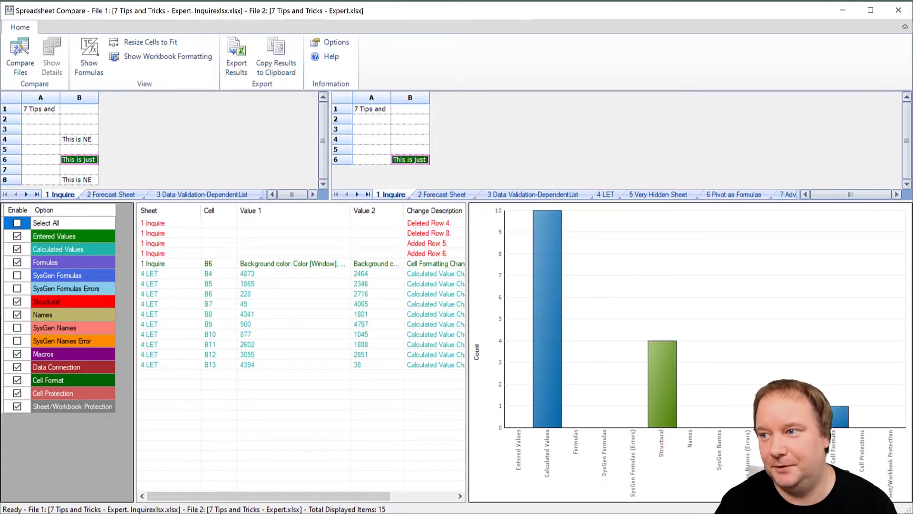
pyautogui.moveTo(834, 419)
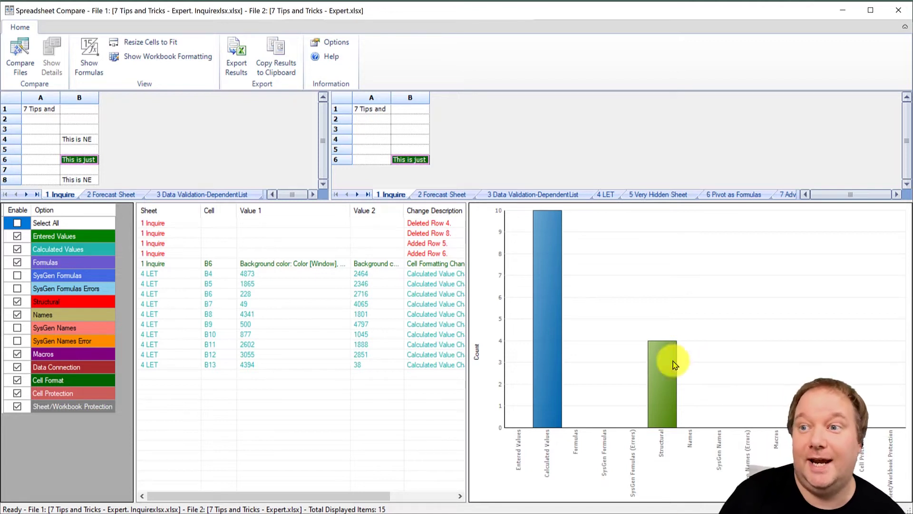
pyautogui.click(283, 263)
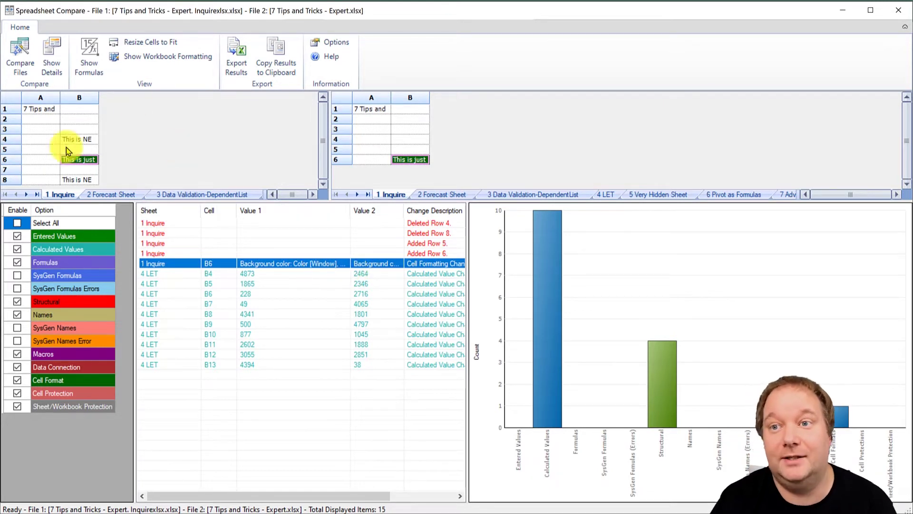
# Inspect the changed values in 4 LET cells B4, B5, B6 and B7 in both preview panes.
pyautogui.click(172, 274)
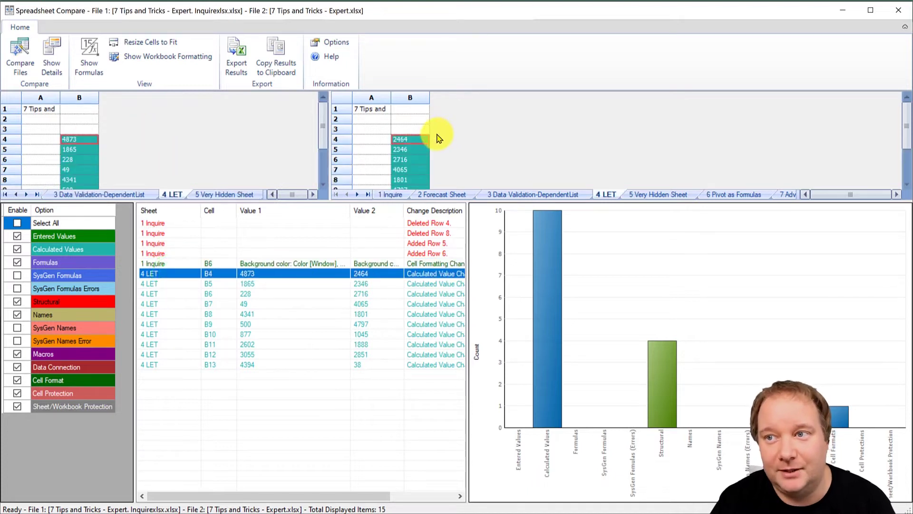
pyautogui.click(173, 284)
pyautogui.click(171, 294)
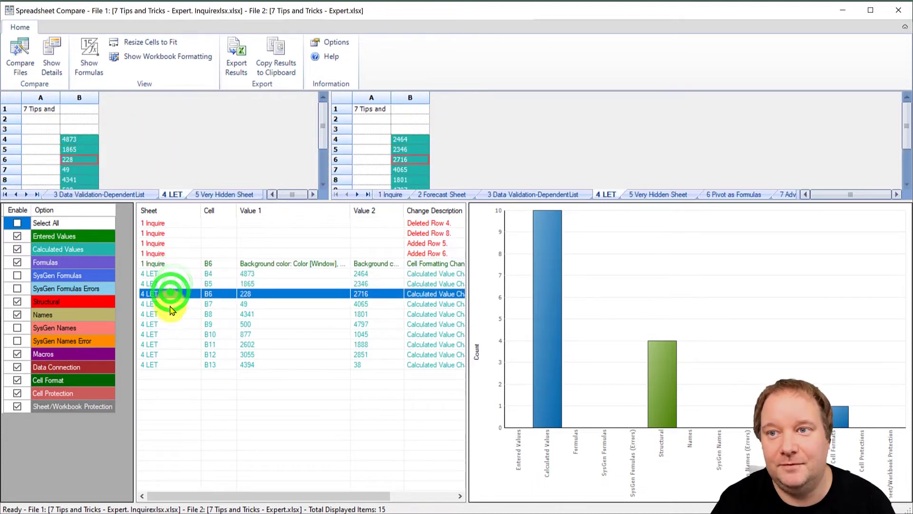
pyautogui.click(171, 304)
pyautogui.click(168, 274)
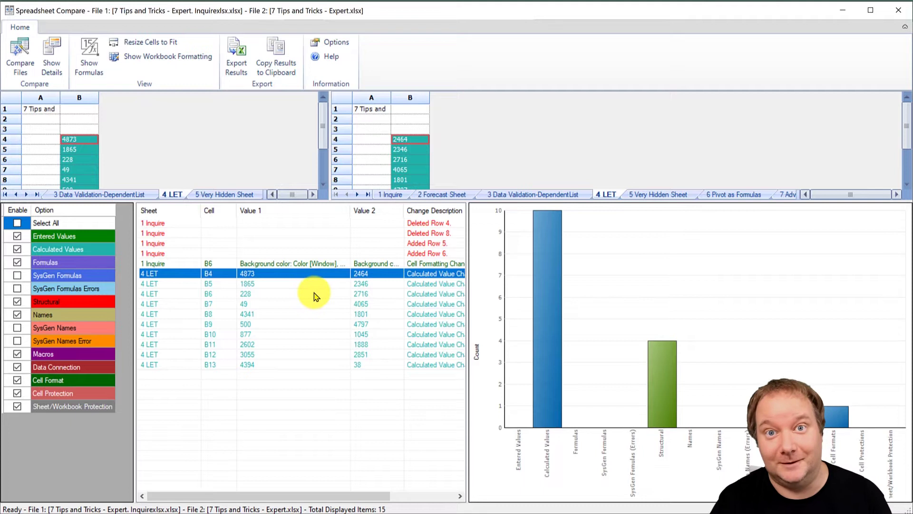
pyautogui.click(180, 262)
pyautogui.click(180, 271)
pyautogui.click(83, 251)
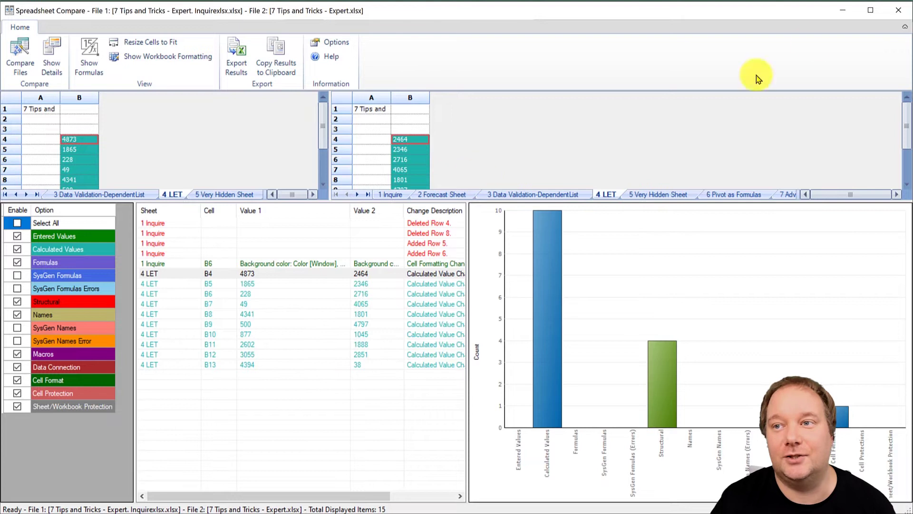
# Close Spreadsheet Compare and return to the workbook's 1 Inquire sheet.
pyautogui.click(893, 14)
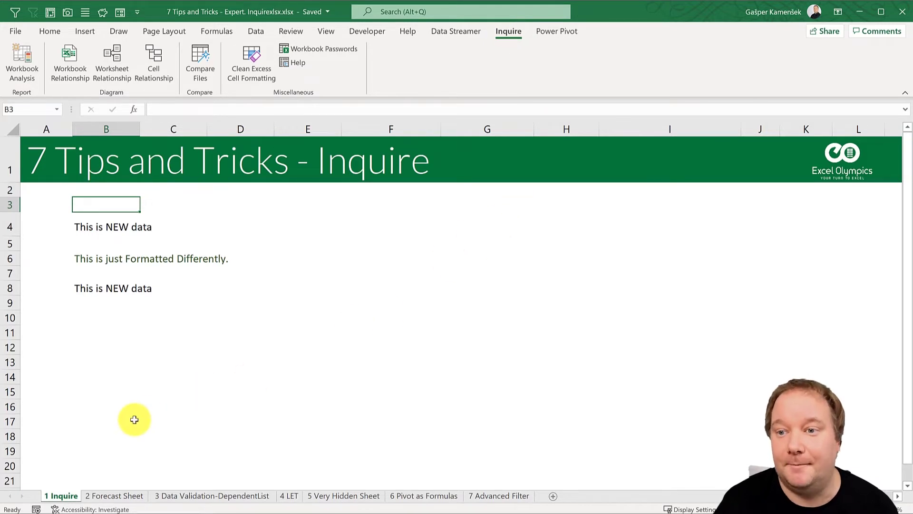
# Switch to the 2 Forecast Sheet and check the Date column's extent from 3/28/2021.
pyautogui.click(126, 496)
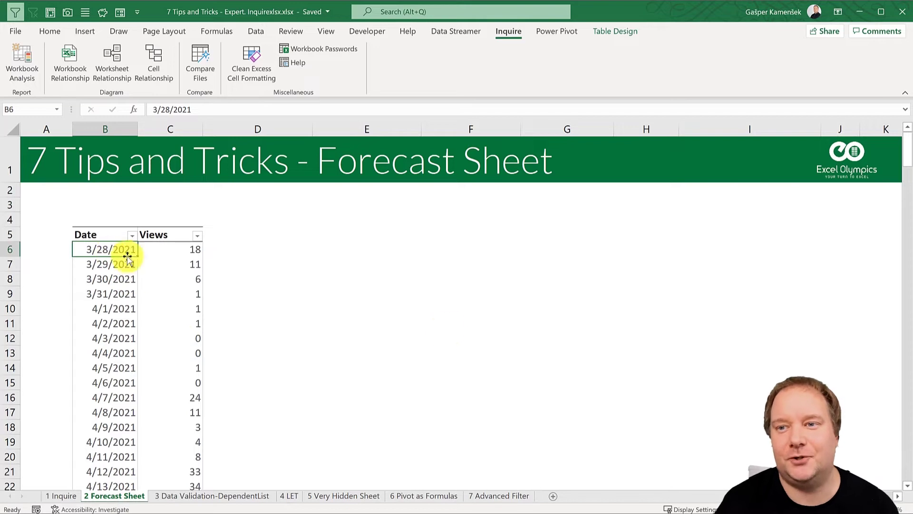
pyautogui.hotkey('ctrl', 'Down')
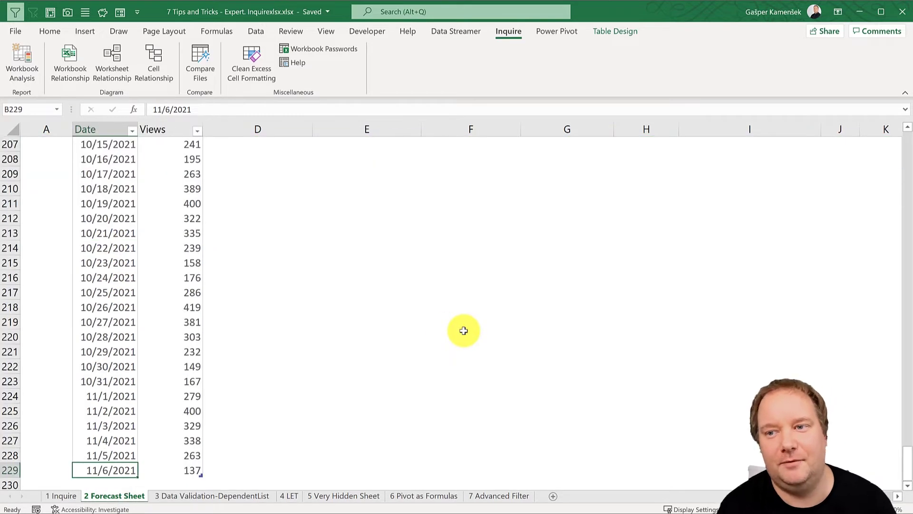
pyautogui.hotkey('ctrl', 'Up')
pyautogui.hotkey('ctrl', 'Up')
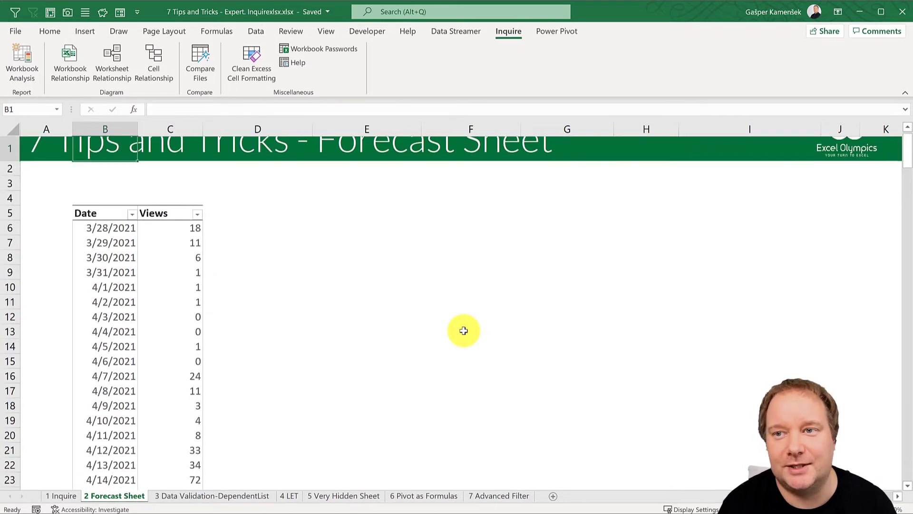
pyautogui.press('Down')
pyautogui.press('Down')
pyautogui.press('Down')
pyautogui.press('Down')
pyautogui.press('Down')
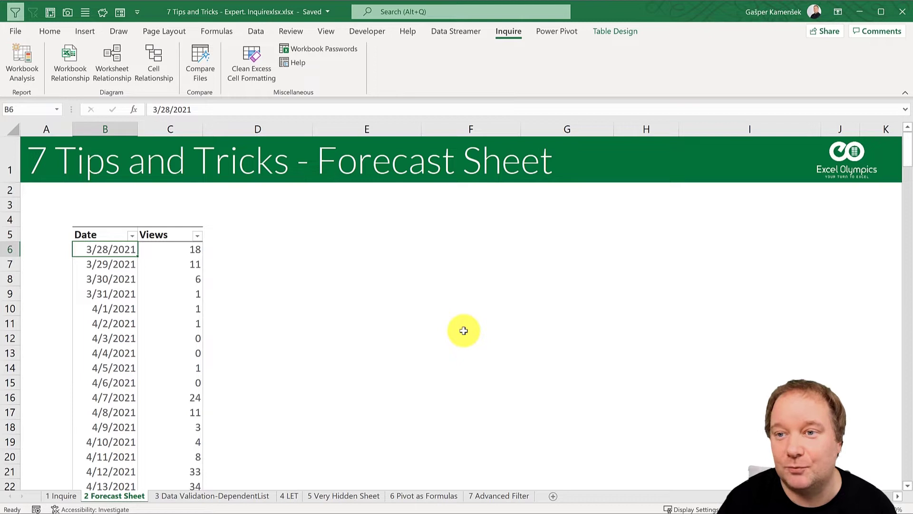
# Look over the first Views values, including the two zero-view days in C12:C13.
pyautogui.click(180, 251)
pyautogui.click(182, 265)
pyautogui.click(181, 279)
pyautogui.click(182, 293)
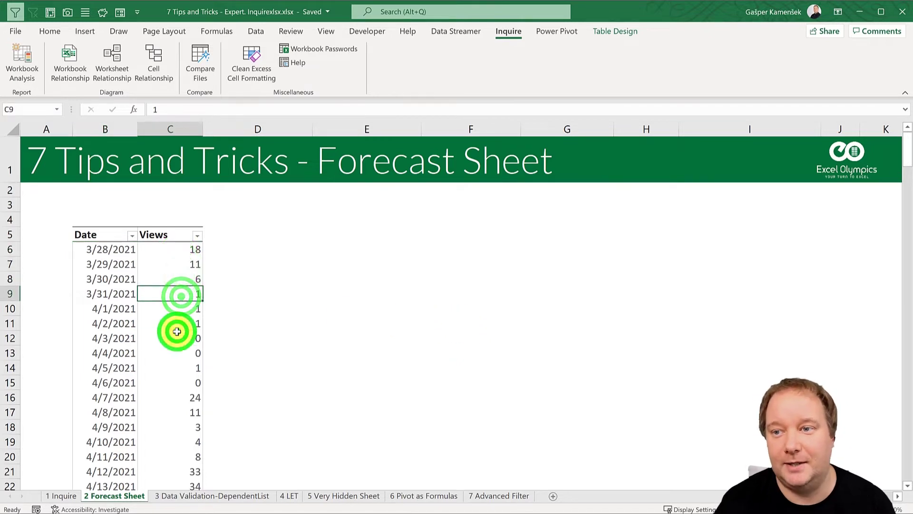
pyautogui.click(177, 335)
pyautogui.moveTo(187, 340); pyautogui.dragTo(187, 353)
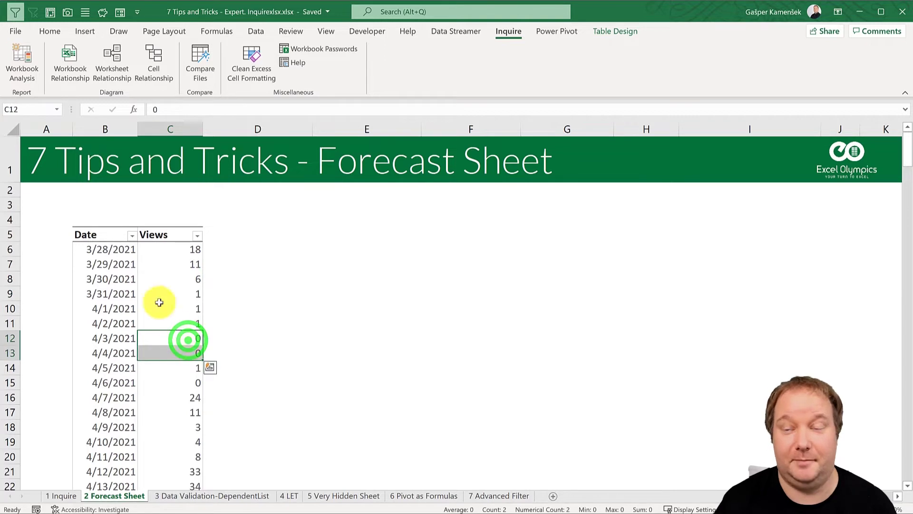
pyautogui.click(116, 248)
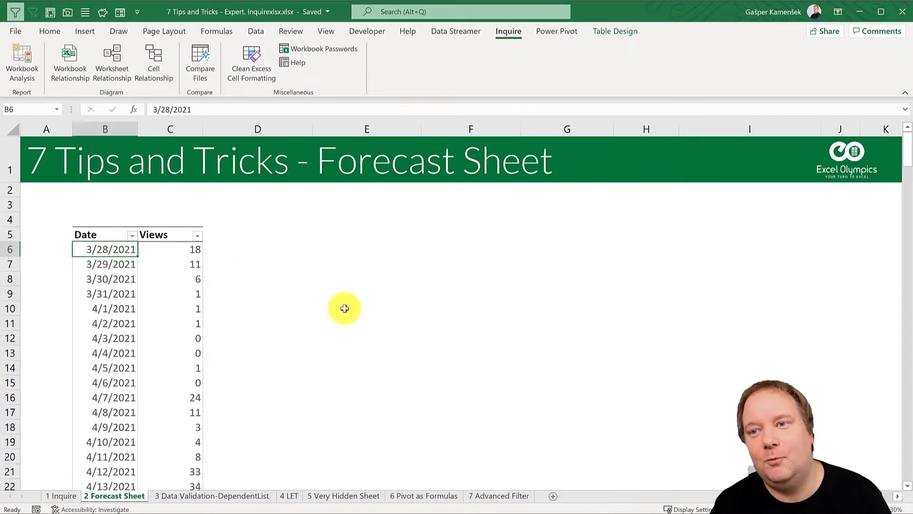
# Check the last date 11/6/2021 with 137 views, then reselect the first date B6.
pyautogui.hotkey('ctrl', 'Down')
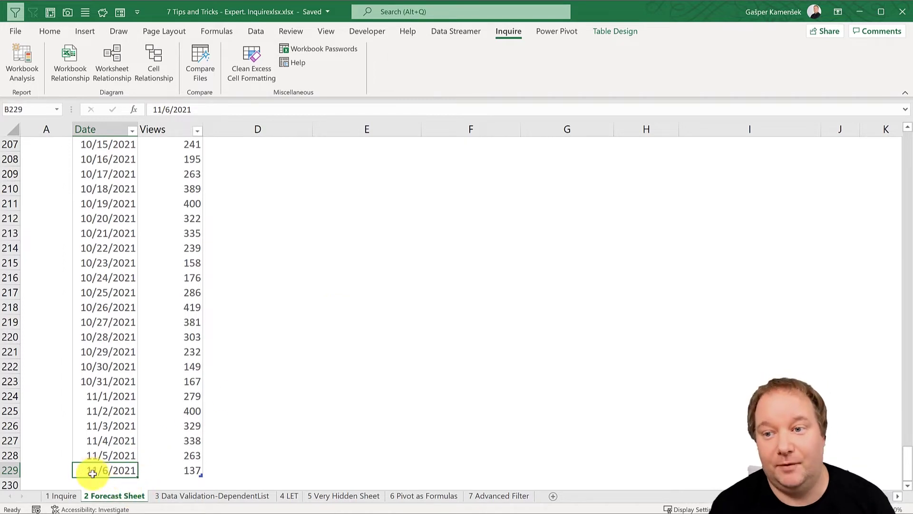
pyautogui.click(187, 470)
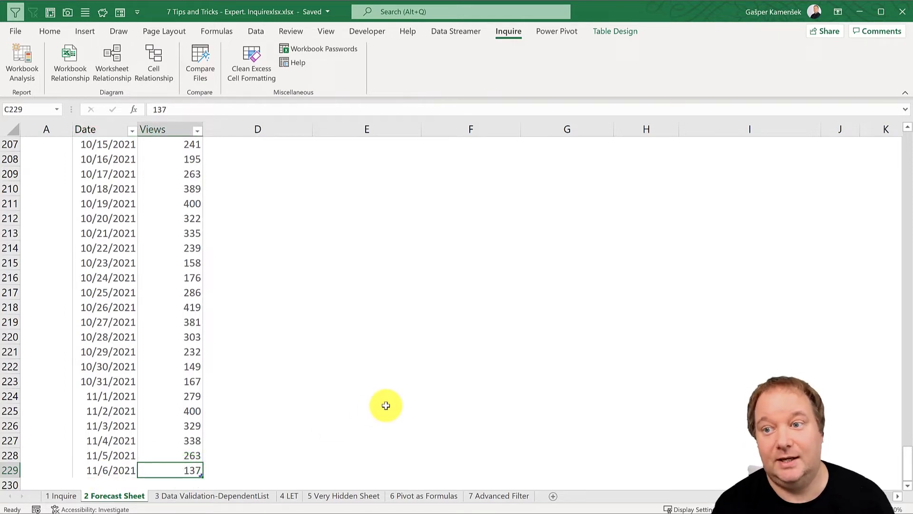
pyautogui.hotkey('ctrl', 'Up')
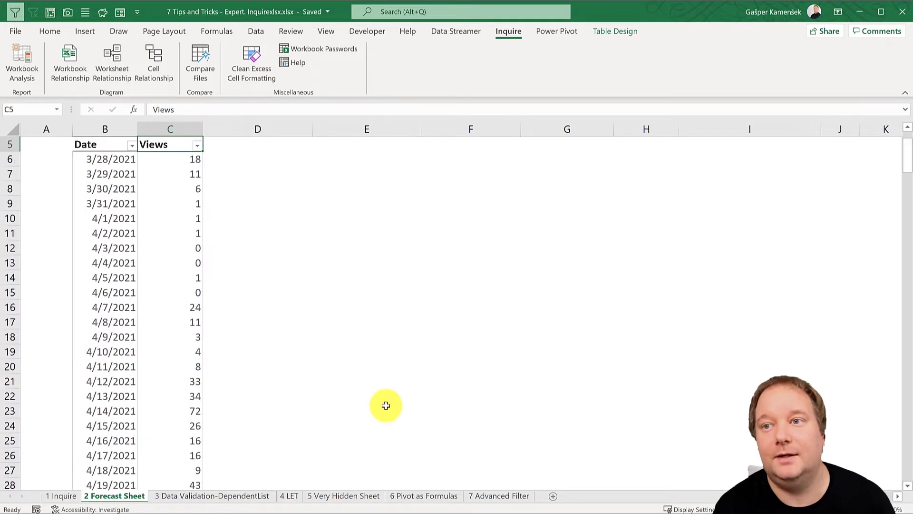
pyautogui.scroll(2, 253, 328)
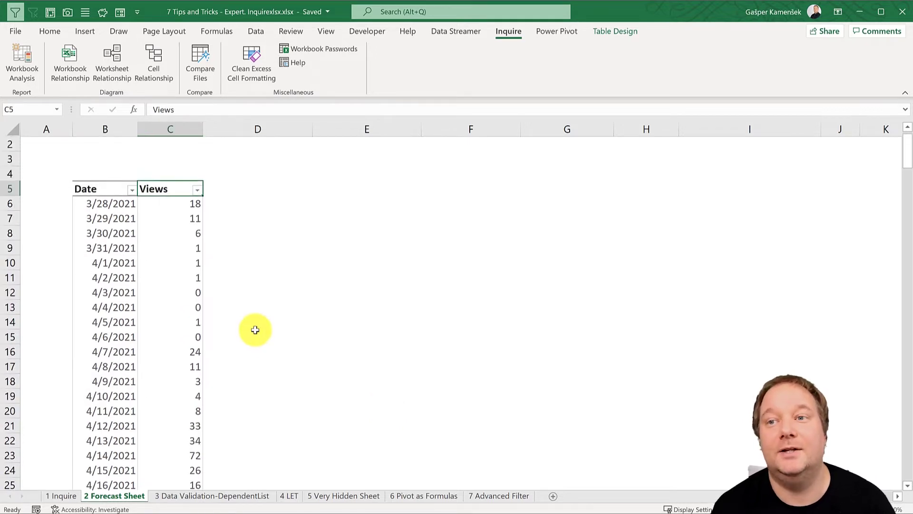
pyautogui.click(122, 248)
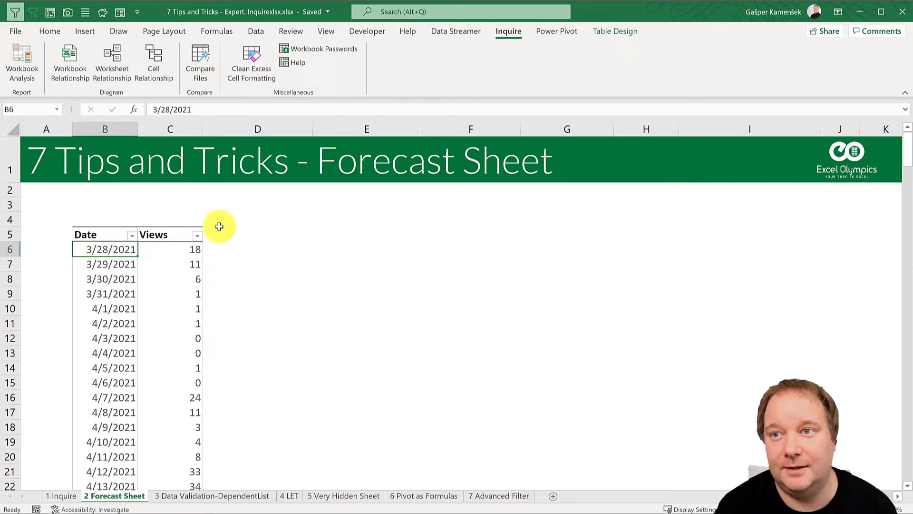
pyautogui.click(254, 34)
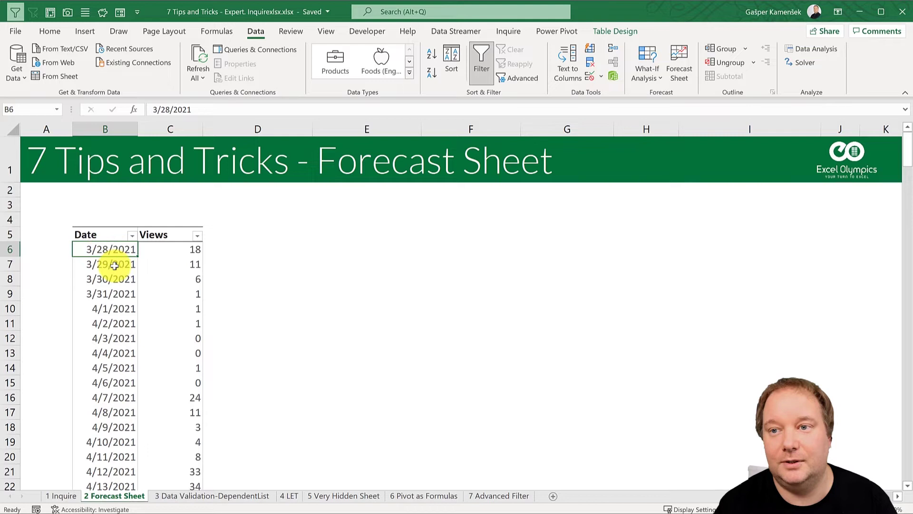
# With date cell B6 selected, create a Forecast Sheet previewing views through 1/1/2022.
pyautogui.click(189, 244)
pyautogui.click(125, 249)
pyautogui.click(171, 250)
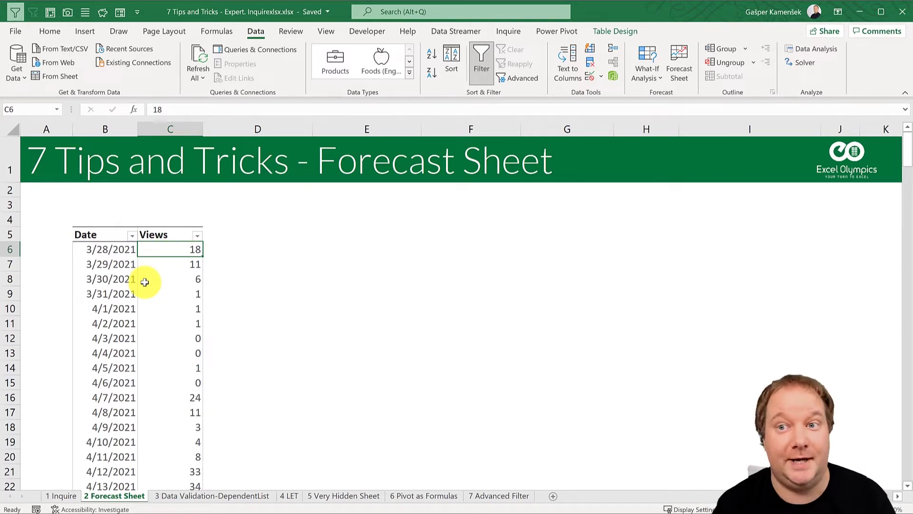
pyautogui.click(122, 249)
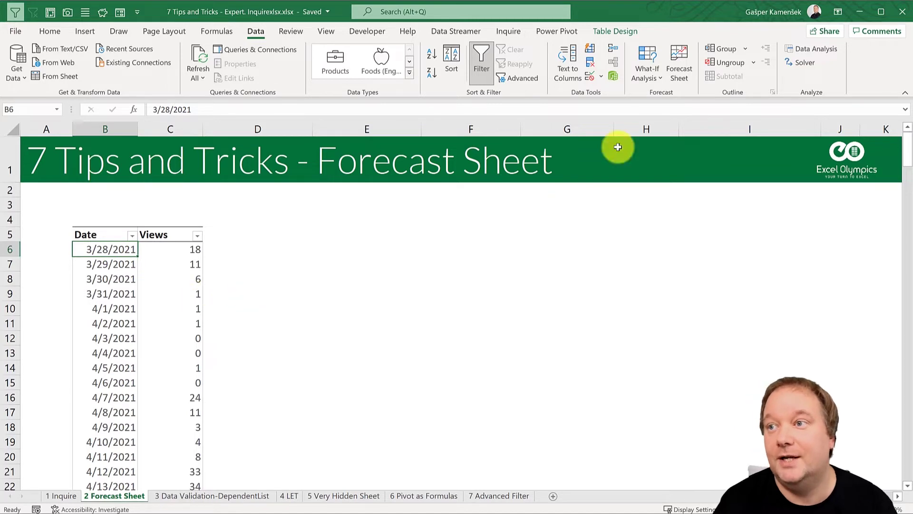
pyautogui.click(679, 62)
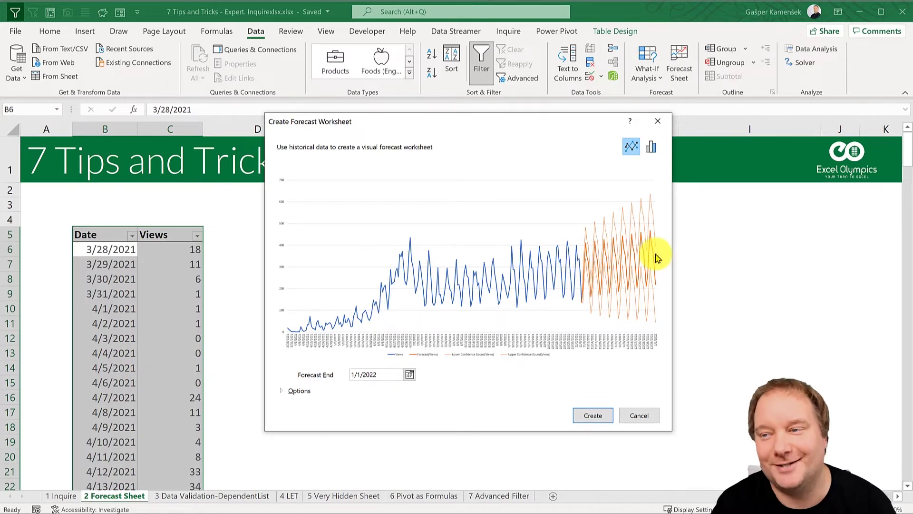
# Expand forecast options; keep start 11/6/2021, 95% confidence and automatically detected seasonality.
pyautogui.moveTo(527, 122); pyautogui.dragTo(495, 70)
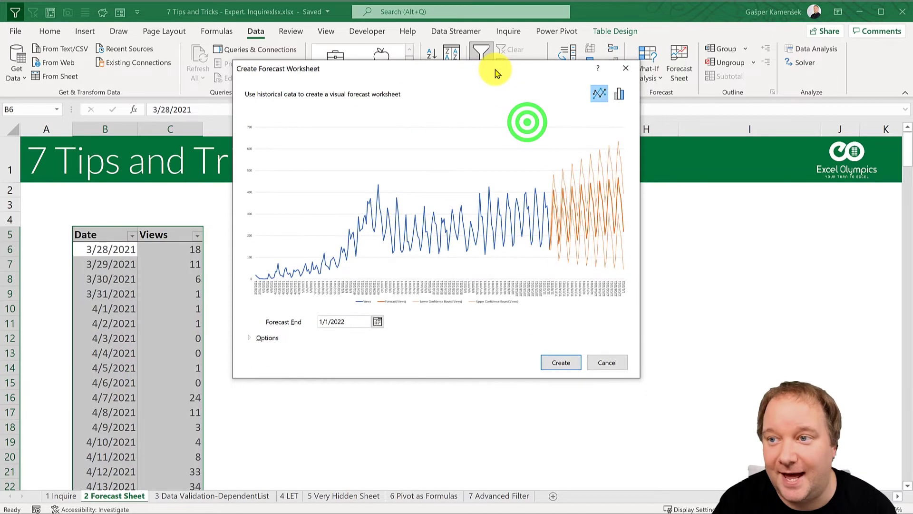
pyautogui.click(259, 338)
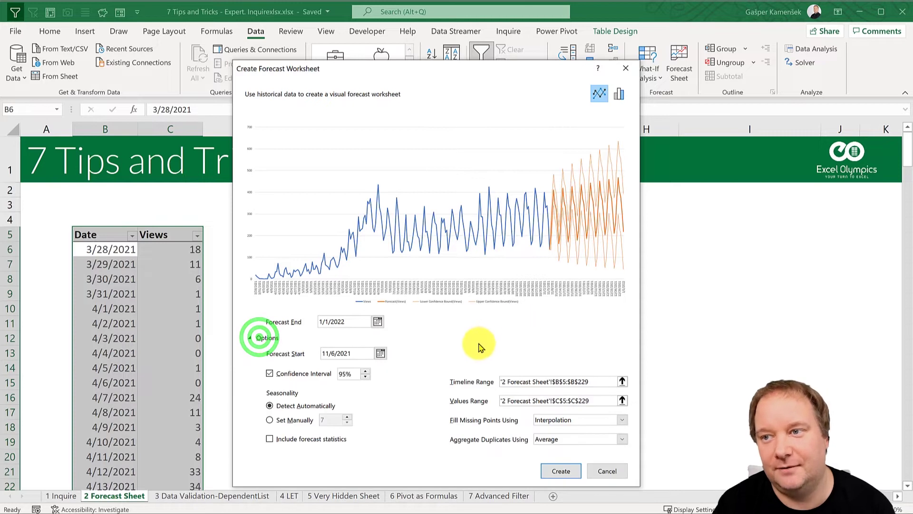
pyautogui.click(378, 321)
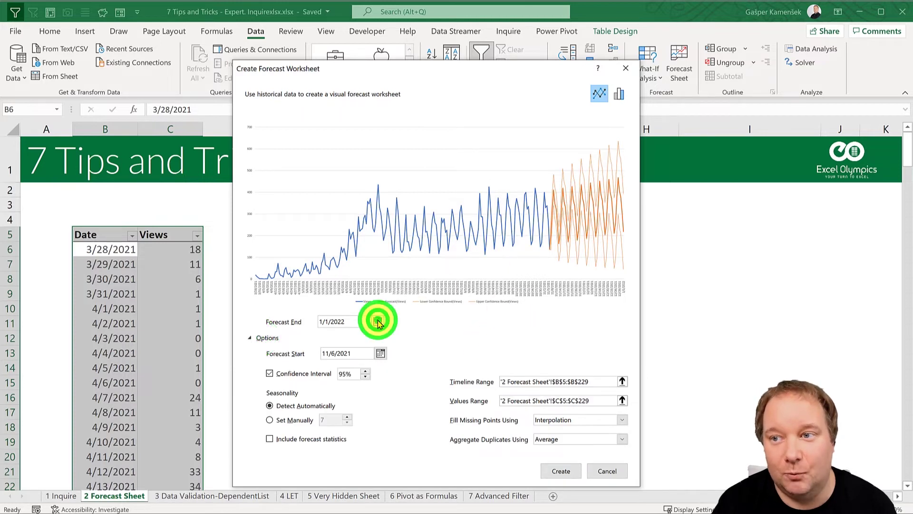
pyautogui.click(378, 322)
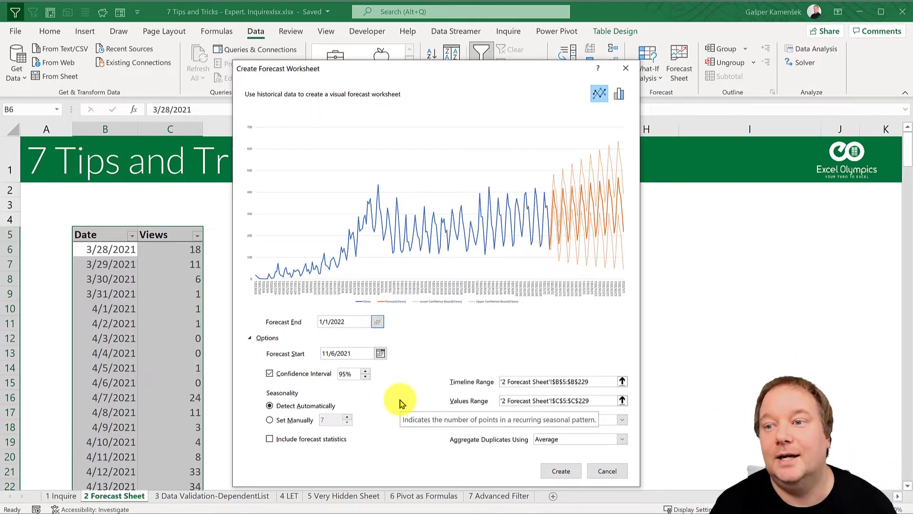
pyautogui.click(269, 419)
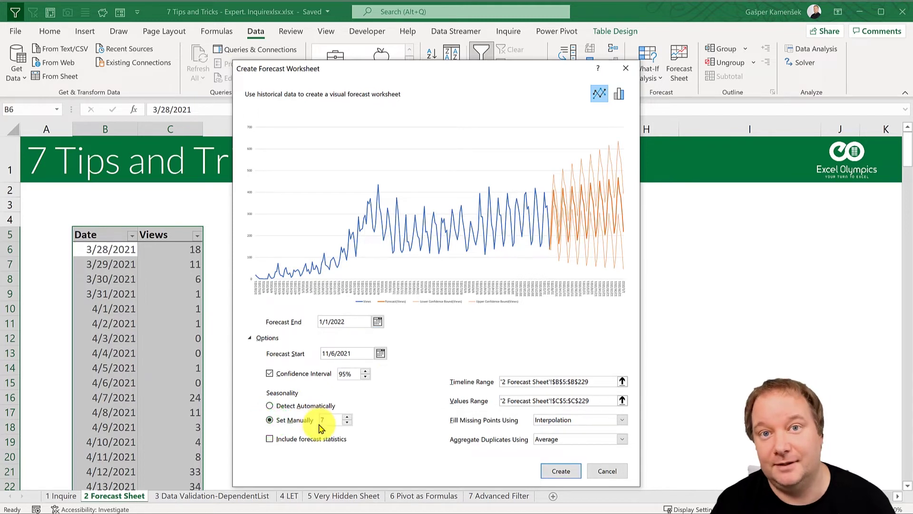
pyautogui.click(269, 406)
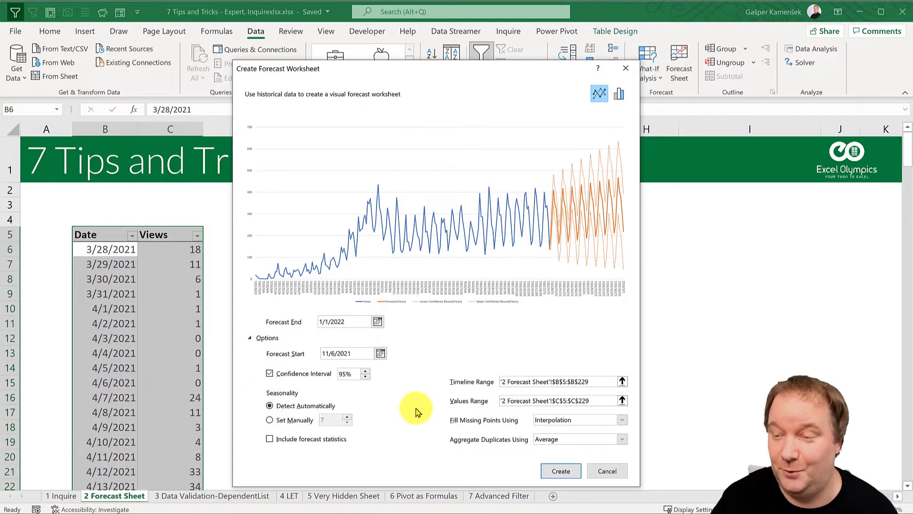
# Create the forecast on Sheet1 and stretch its line chart across columns C–N from row 2.
pyautogui.click(558, 471)
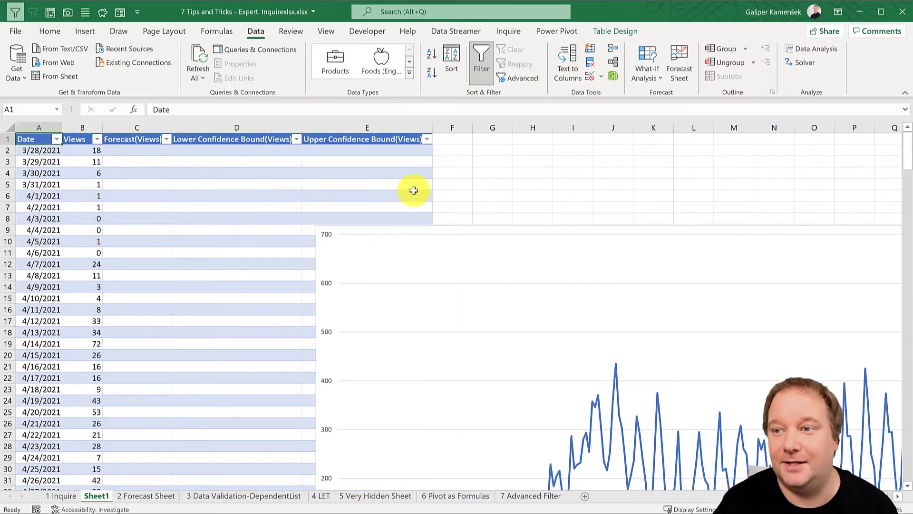
pyautogui.moveTo(561, 229); pyautogui.dragTo(339, 150)
pyautogui.moveTo(119, 144); pyautogui.dragTo(471, 301)
pyautogui.moveTo(749, 306); pyautogui.dragTo(453, 157)
pyautogui.moveTo(688, 407); pyautogui.dragTo(802, 455)
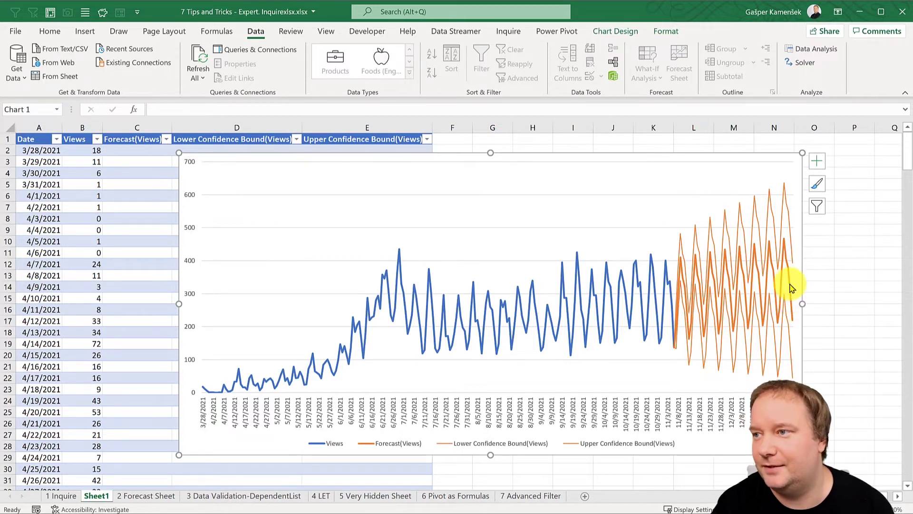
pyautogui.click(784, 240)
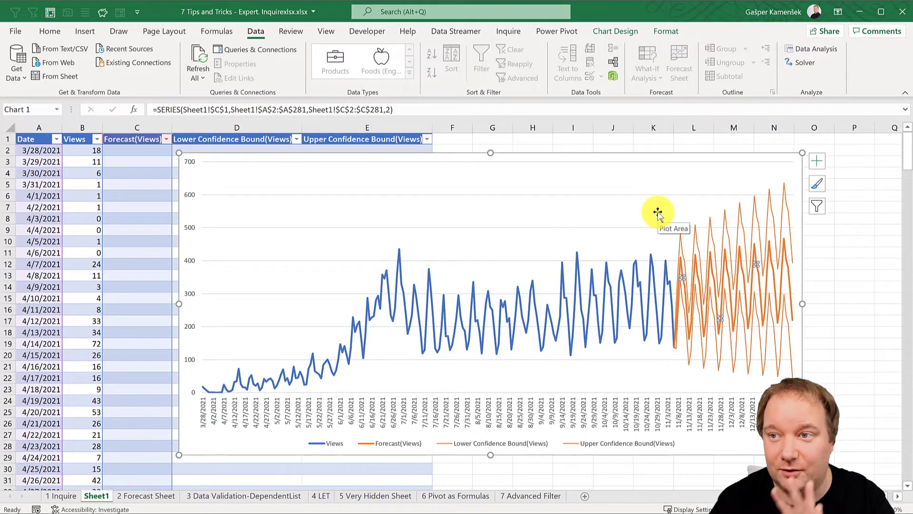
pyautogui.moveTo(734, 154); pyautogui.dragTo(748, 146)
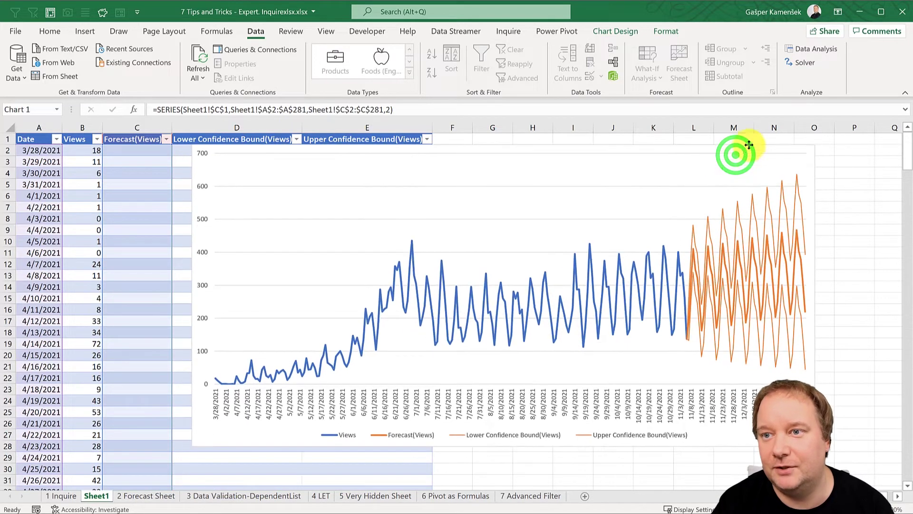
pyautogui.click(83, 266)
# Review the forecast values through row 281 and the confidence-bound formulas, then return to 2 Forecast Sheet.
pyautogui.hotkey('ctrl', 'Down')
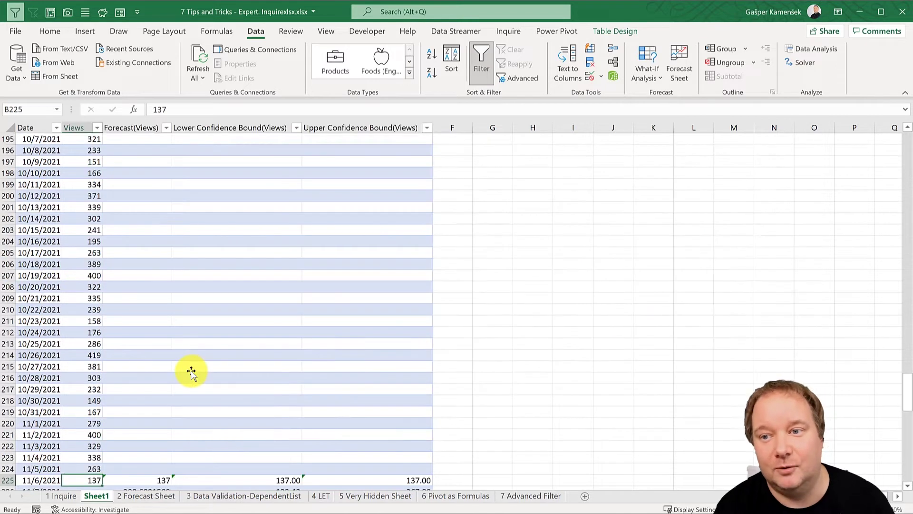
pyautogui.press('Down')
pyautogui.press('Right')
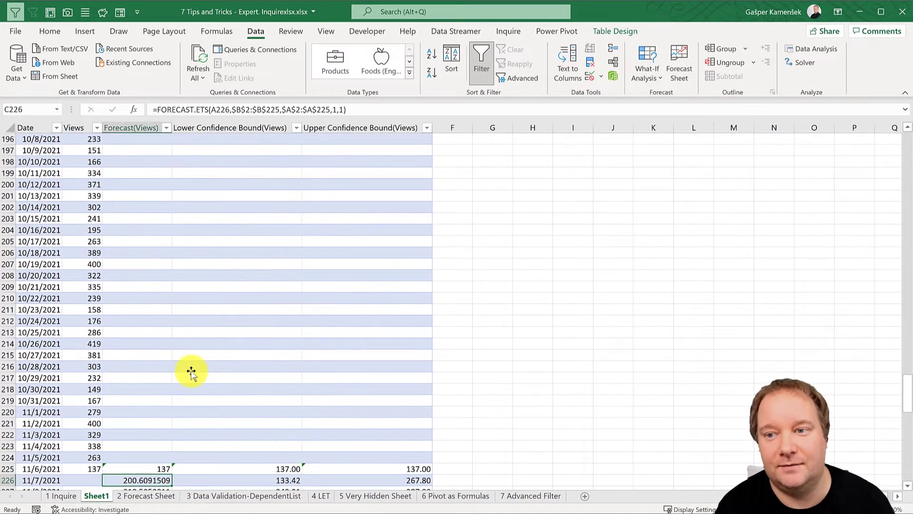
pyautogui.hotkey('ctrl', 'Down')
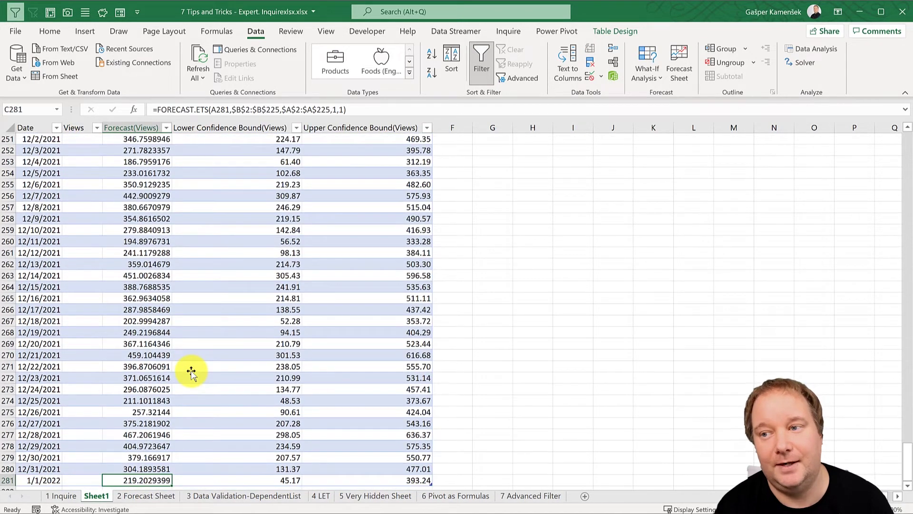
pyautogui.press('Right')
pyautogui.press('Right')
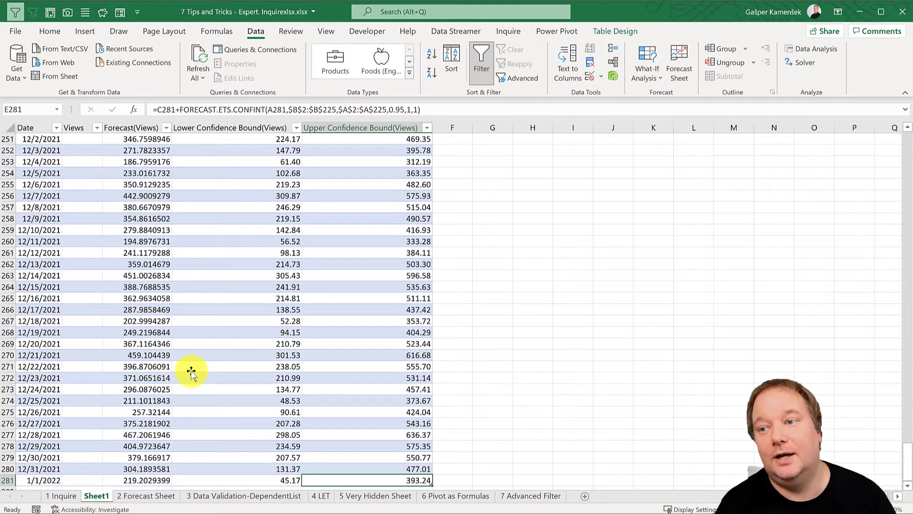
pyautogui.press('Left')
pyautogui.press('Left')
pyautogui.hotkey('ctrl', 'Up')
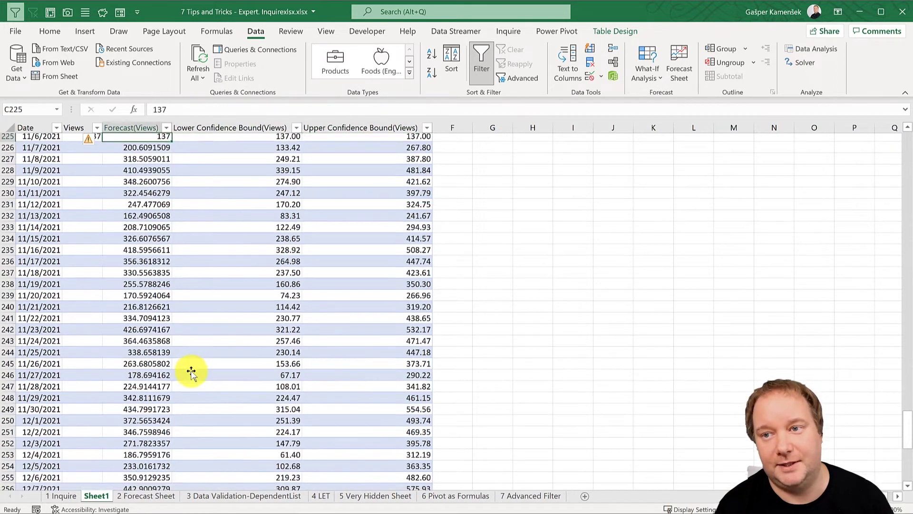
pyautogui.hotkey('ctrl', 'Up')
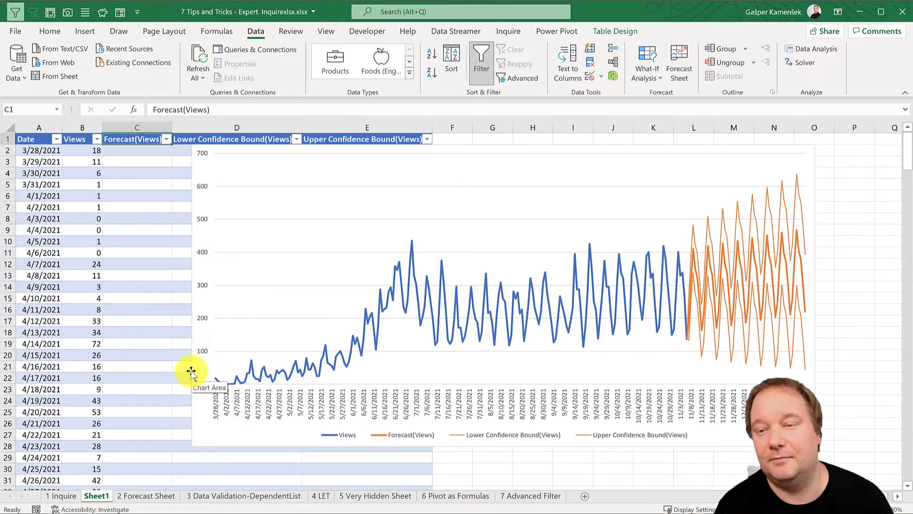
pyautogui.press('Left')
pyautogui.click(151, 496)
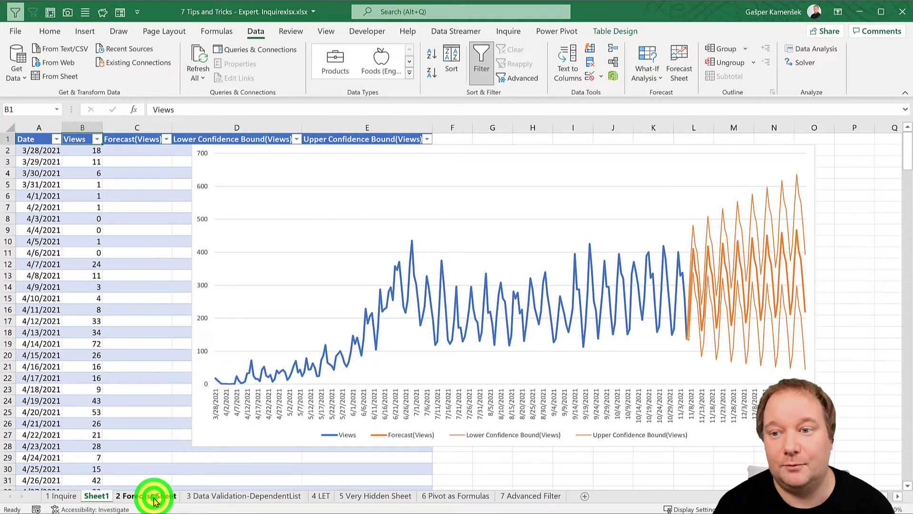
# Go to the 3 Data Validation-DependentList sheet.
pyautogui.click(273, 497)
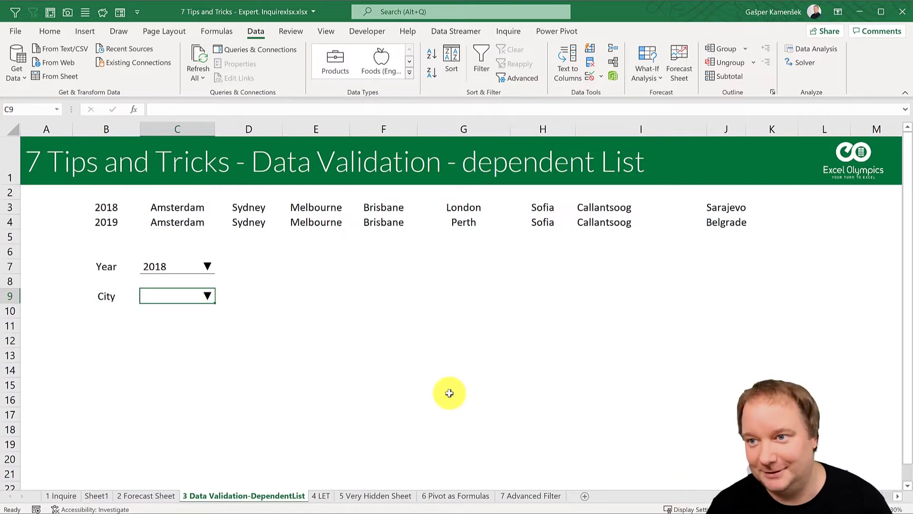
# Inspect the Year cell holding 2018 and the empty City cell.
pyautogui.click(187, 267)
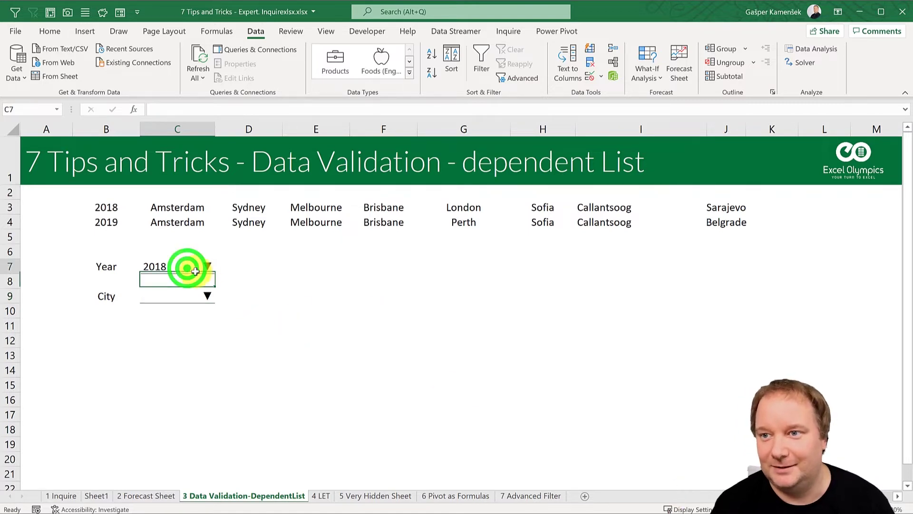
pyautogui.click(183, 293)
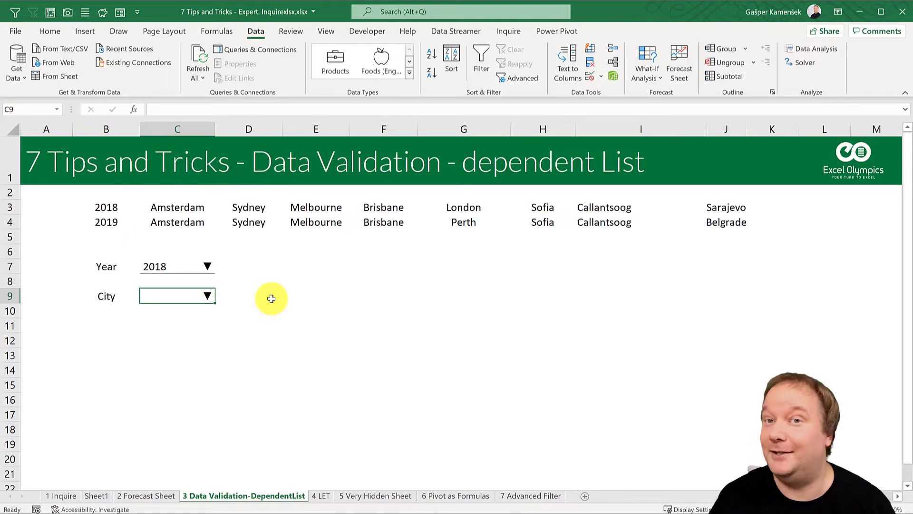
pyautogui.click(188, 265)
pyautogui.click(191, 291)
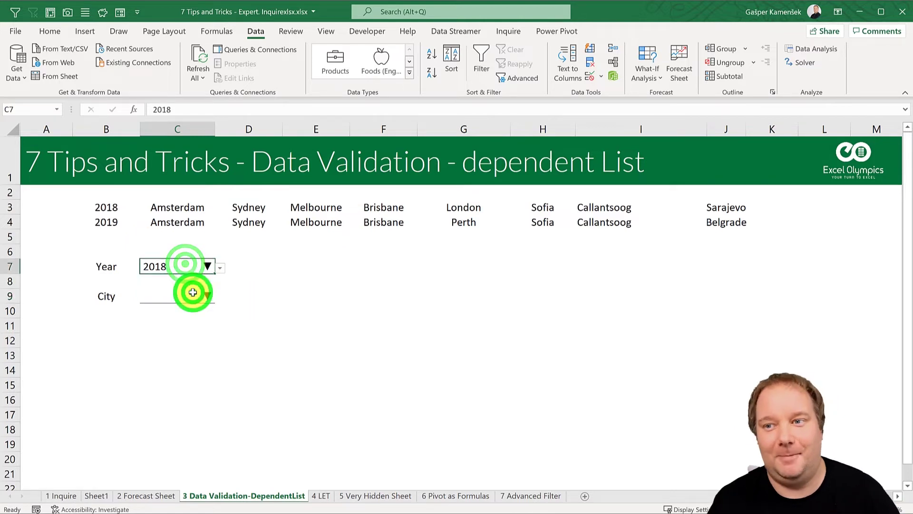
pyautogui.click(188, 266)
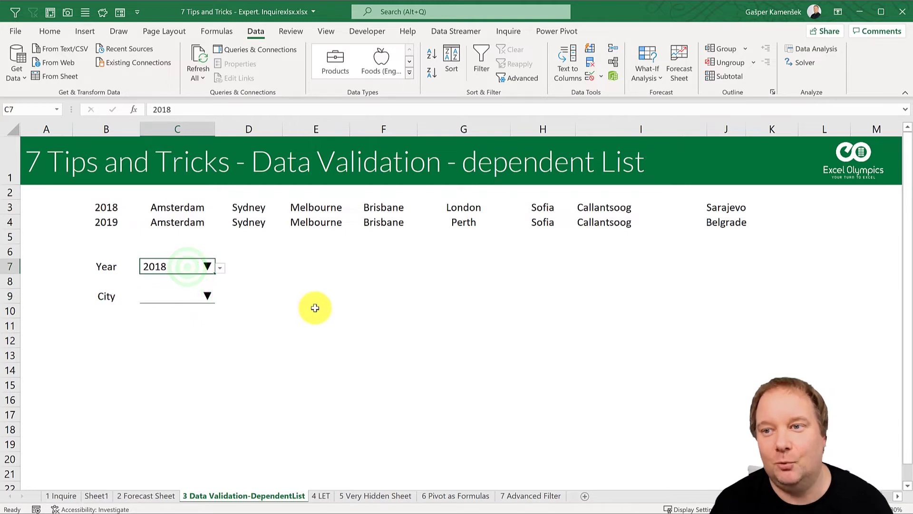
pyautogui.click(180, 296)
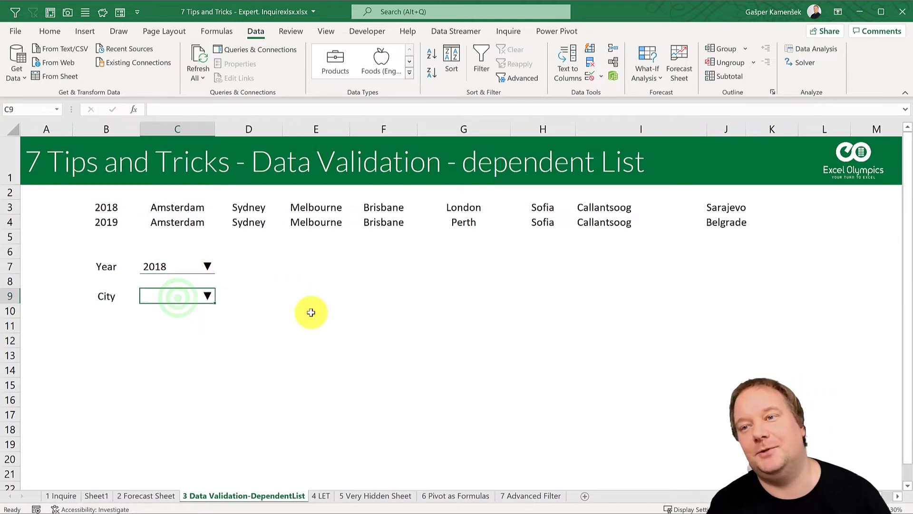
# Review the 2018 and 2019 city rows, from Amsterdam through London and Sofia.
pyautogui.moveTo(110, 207); pyautogui.dragTo(746, 226)
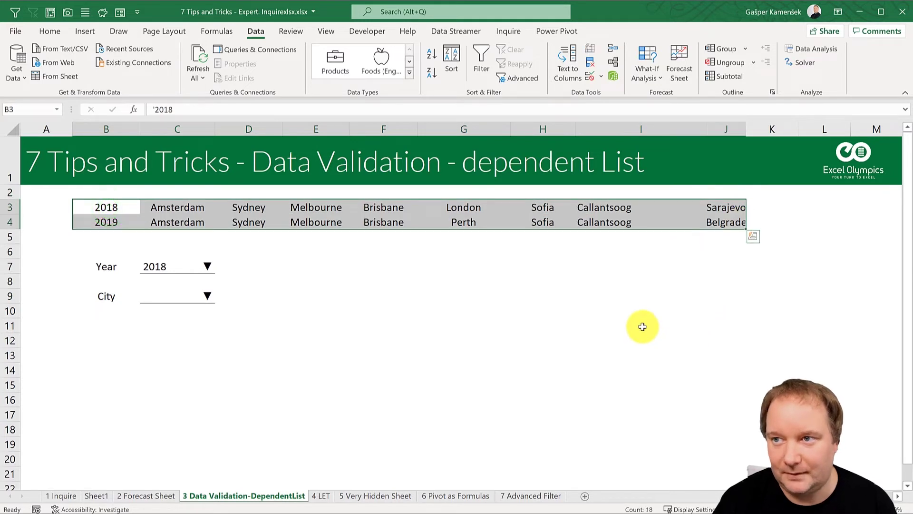
pyautogui.click(126, 207)
pyautogui.click(126, 222)
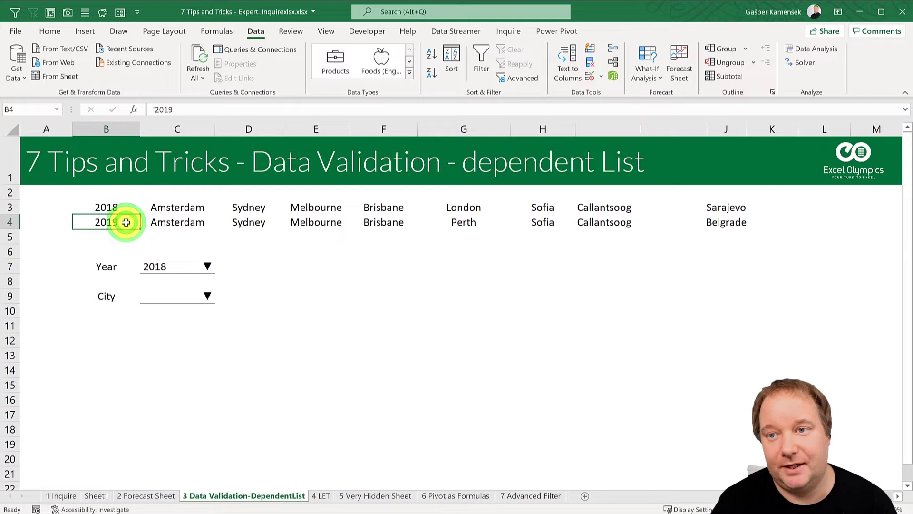
pyautogui.moveTo(189, 208); pyautogui.dragTo(709, 206)
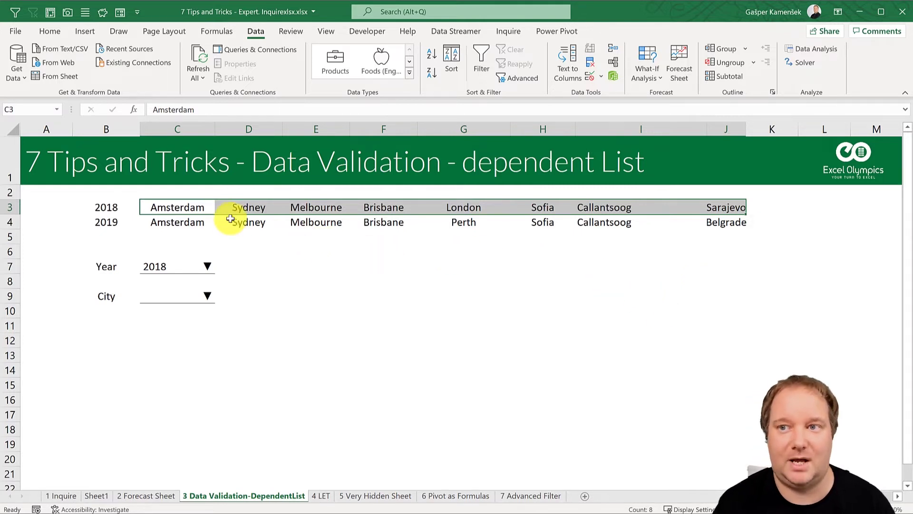
pyautogui.click(177, 206)
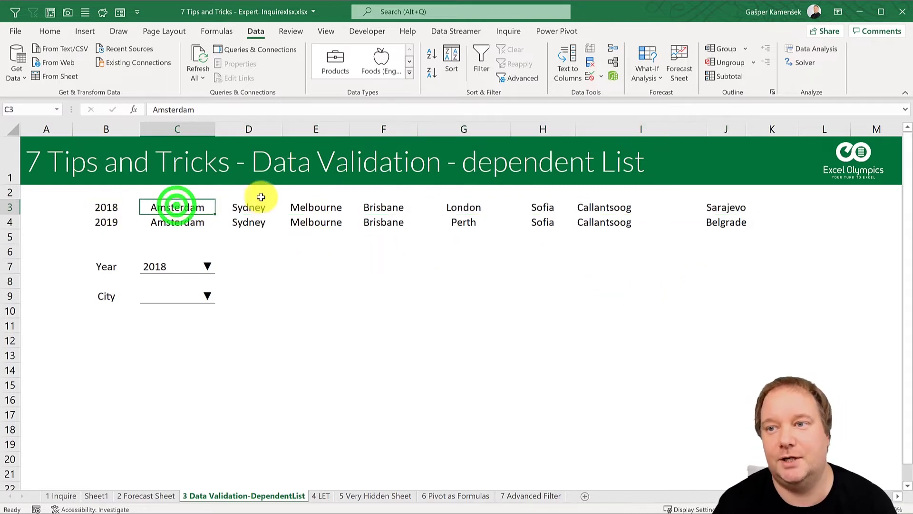
pyautogui.click(262, 204)
pyautogui.click(304, 206)
pyautogui.click(376, 207)
pyautogui.click(461, 207)
pyautogui.click(552, 206)
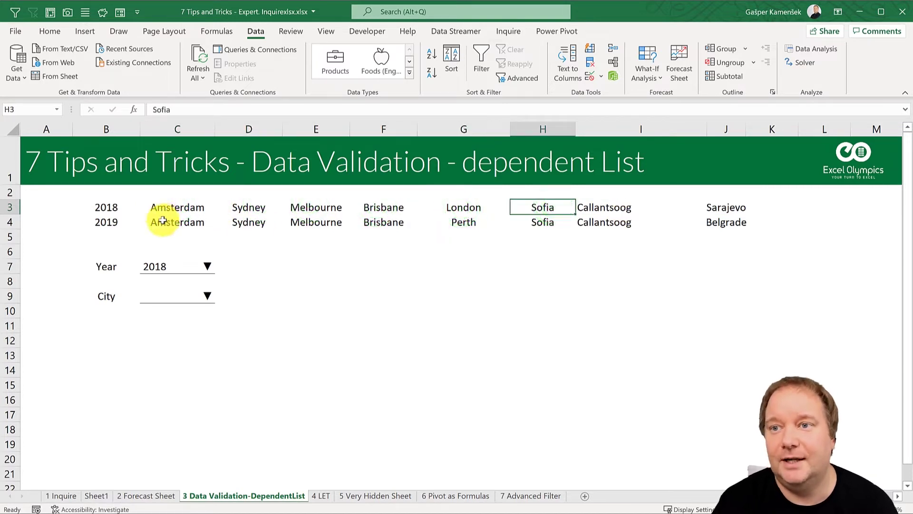
pyautogui.moveTo(170, 223); pyautogui.dragTo(722, 225)
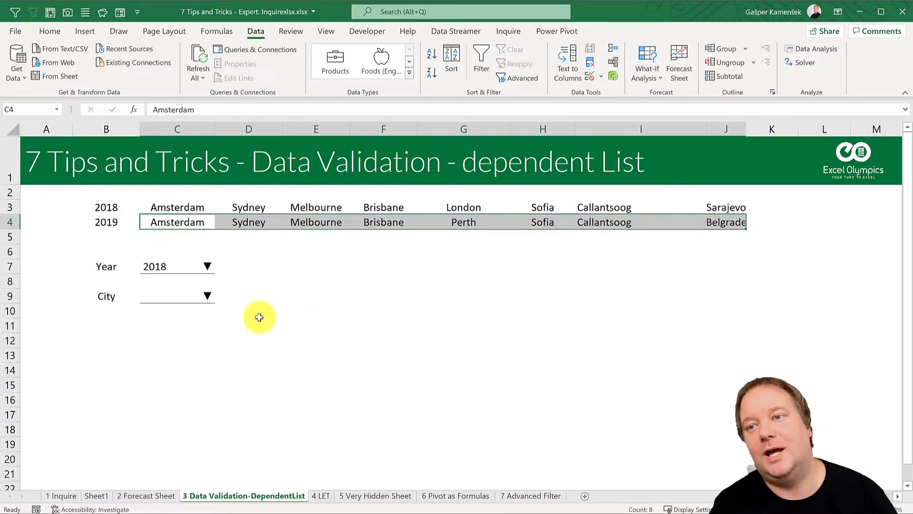
# Switch the Year dropdown to 2019, then back to 2018.
pyautogui.click(163, 267)
pyautogui.click(207, 266)
pyautogui.click(159, 291)
pyautogui.click(219, 267)
pyautogui.click(178, 277)
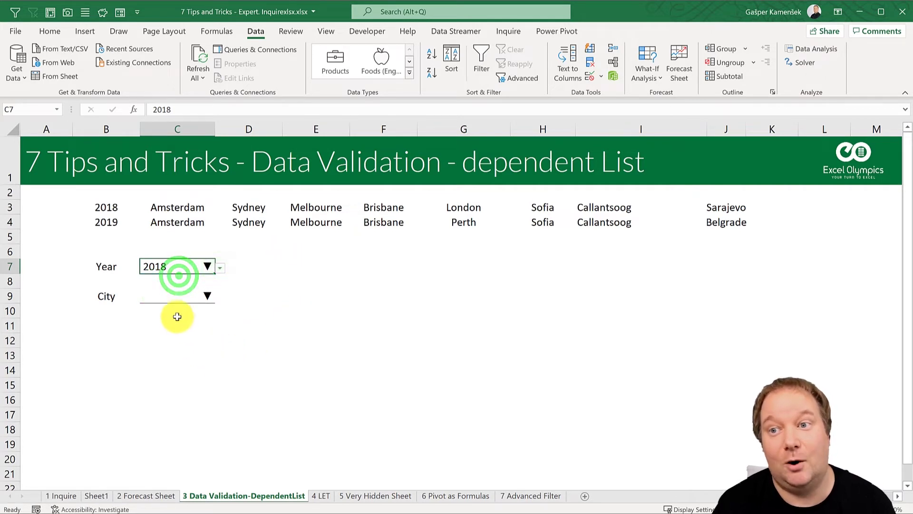
pyautogui.click(178, 296)
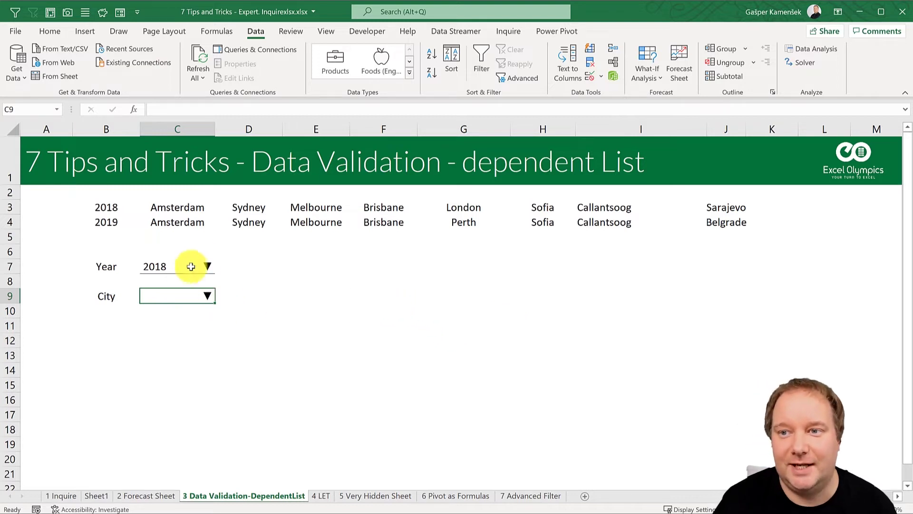
# Select the whole year-and-city table B3:J4.
pyautogui.moveTo(178, 205); pyautogui.dragTo(728, 204)
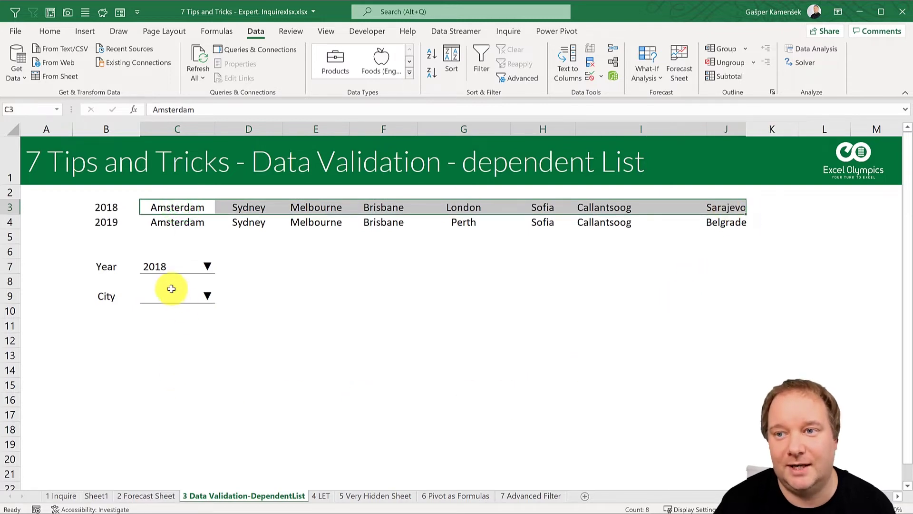
pyautogui.moveTo(185, 222); pyautogui.dragTo(758, 220)
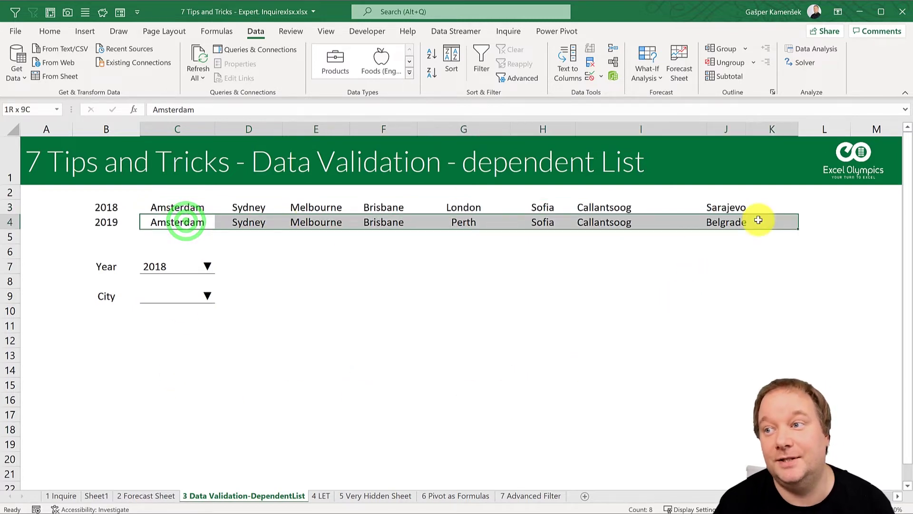
pyautogui.click(164, 293)
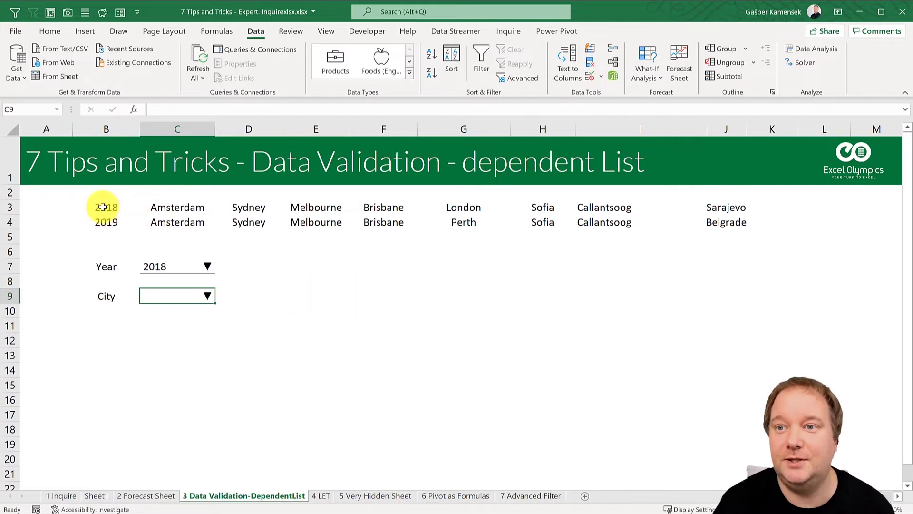
pyautogui.moveTo(102, 206); pyautogui.dragTo(723, 222)
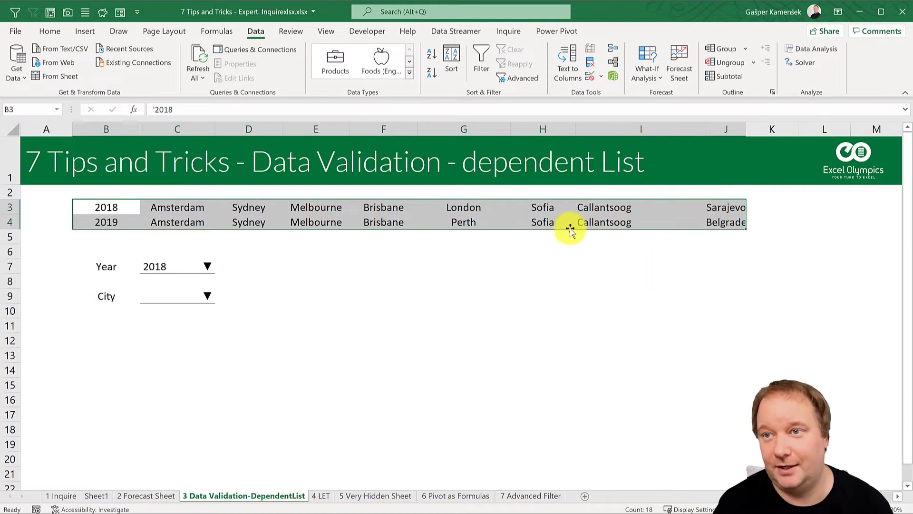
# Create names from the left-column year labels of B3:J4 with Create from Selection.
pyautogui.click(218, 31)
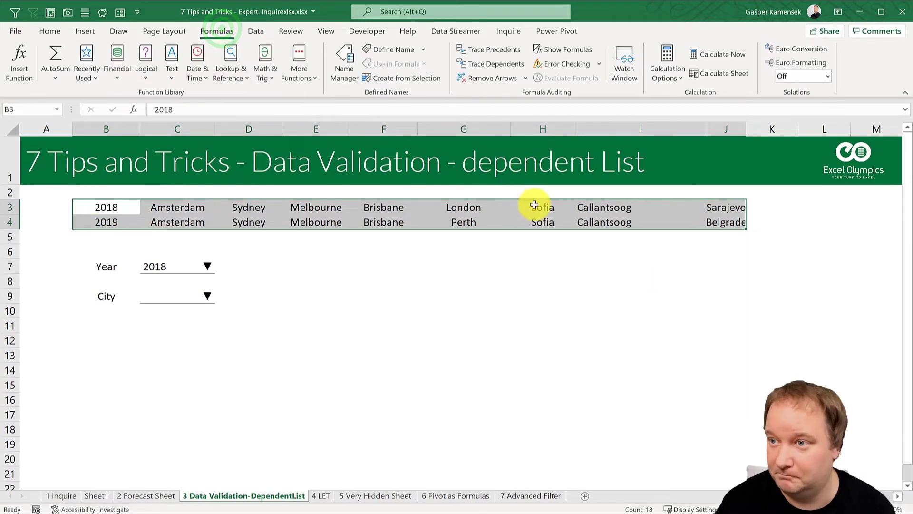
pyautogui.click(423, 78)
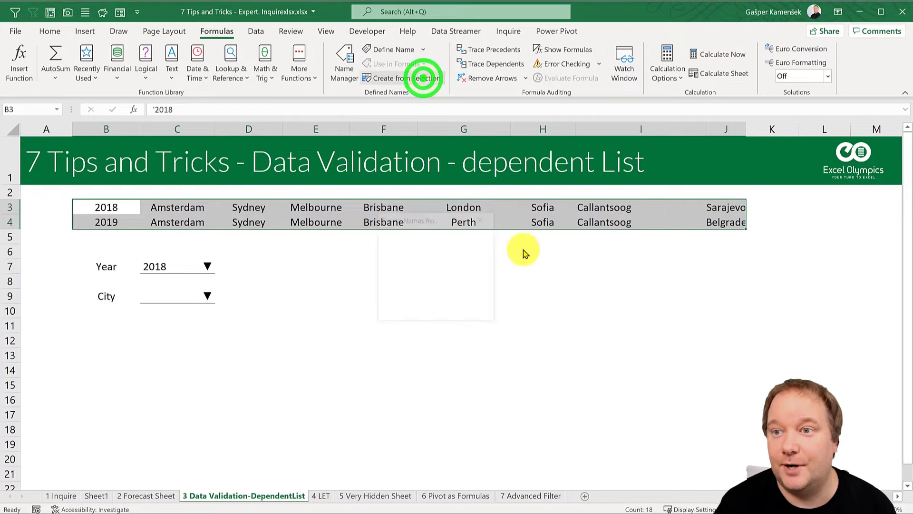
pyautogui.click(389, 250)
pyautogui.click(424, 311)
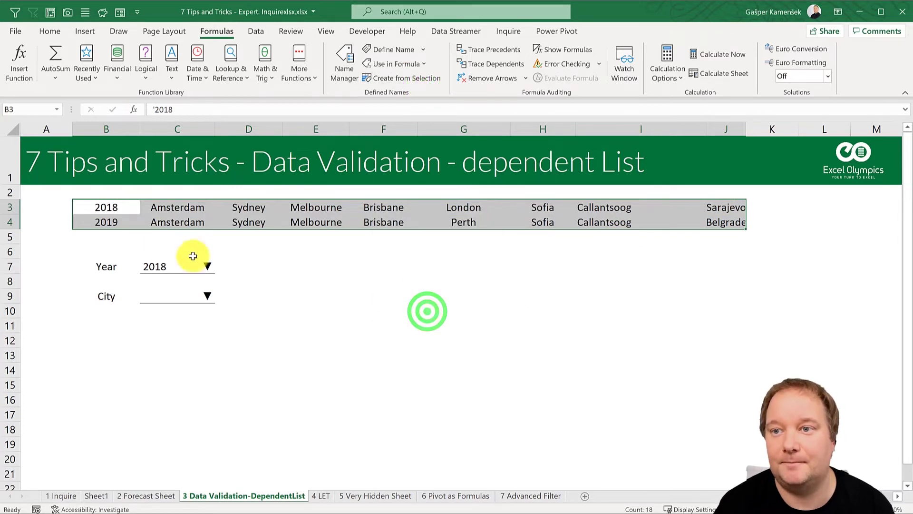
# Verify the _2018 and _2019 ranges through the Name Box, then select B3:B4.
pyautogui.click(55, 109)
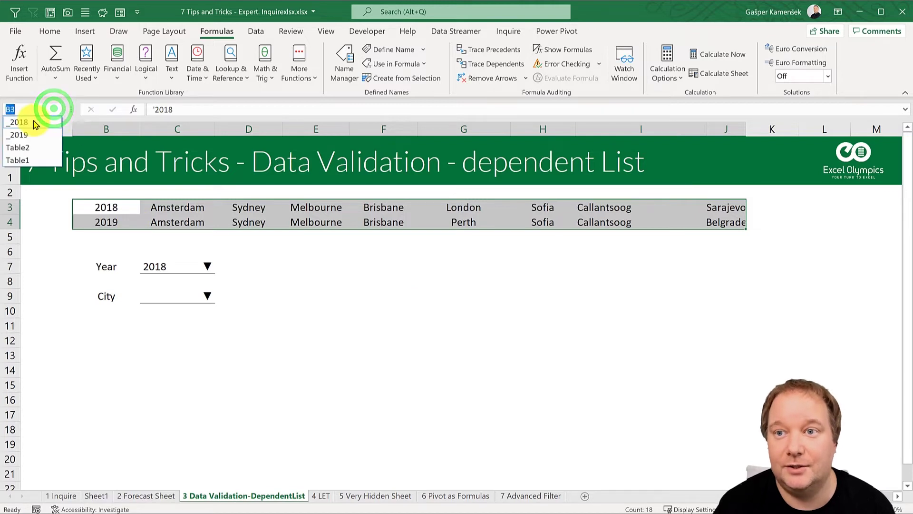
pyautogui.click(36, 124)
pyautogui.click(55, 112)
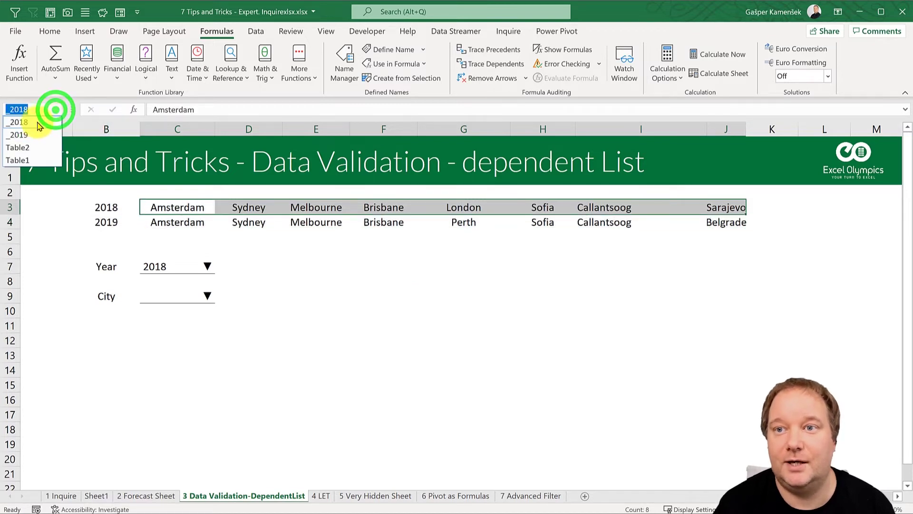
pyautogui.click(33, 129)
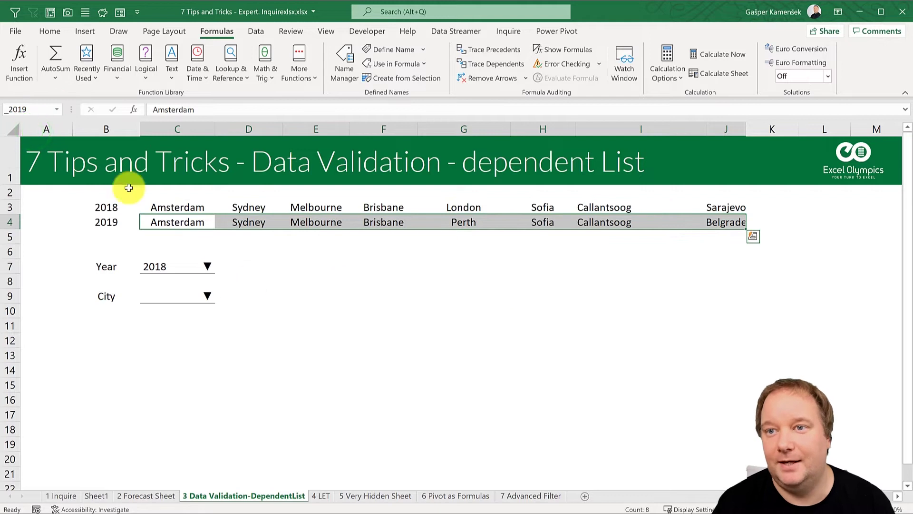
pyautogui.click(56, 109)
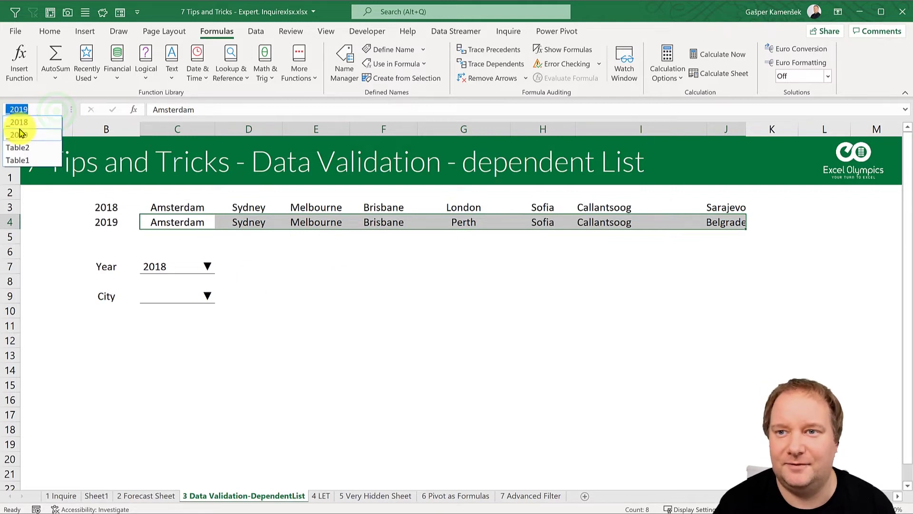
pyautogui.click(108, 211)
pyautogui.moveTo(110, 206); pyautogui.dragTo(112, 219)
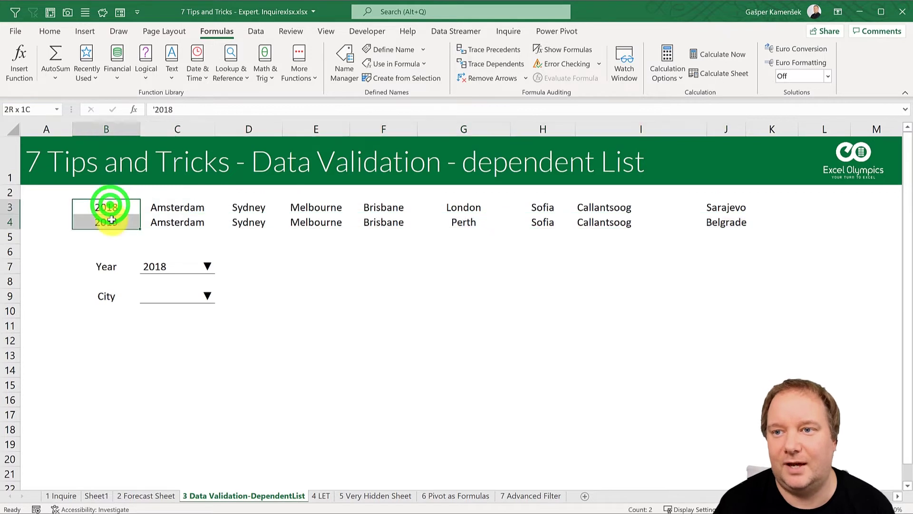
# Change the year labels in B3 and B4 to Year2018 and Year2019.
pyautogui.click(155, 109)
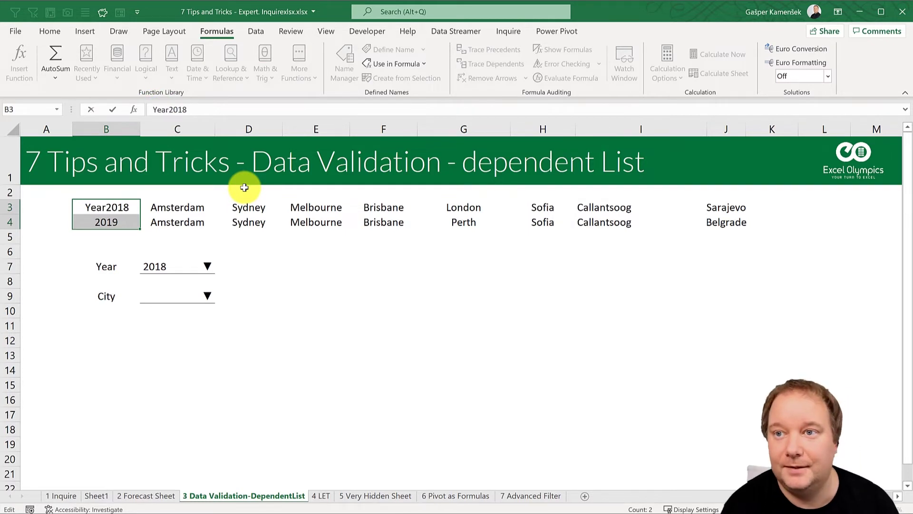
pyautogui.press('Return')
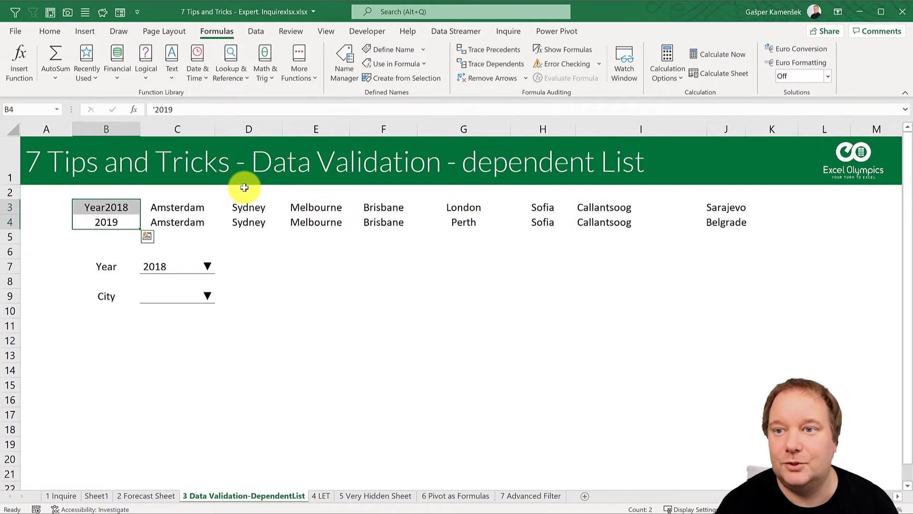
pyautogui.click(157, 109)
pyautogui.write("'")
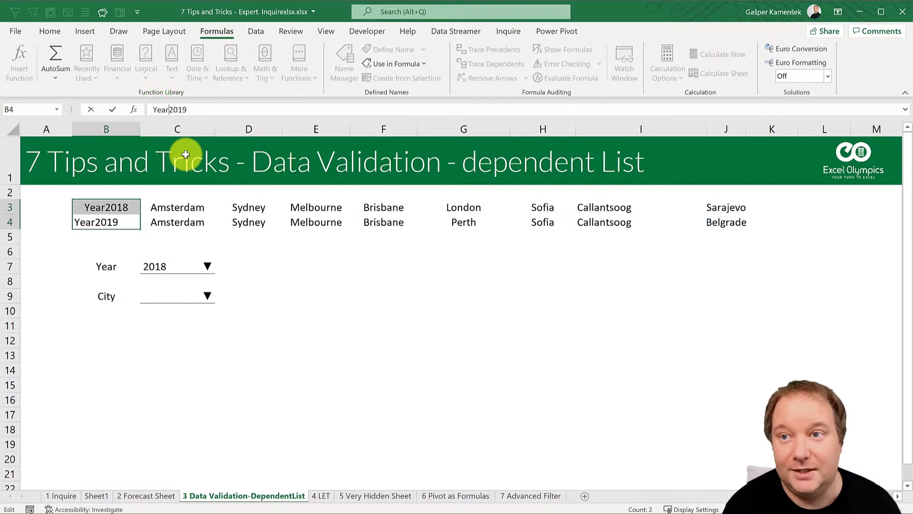
pyautogui.press('Return')
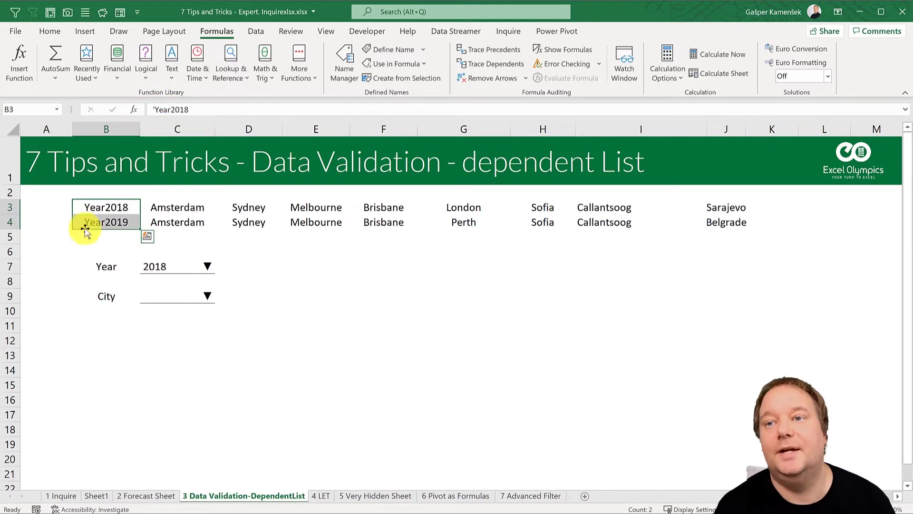
pyautogui.click(171, 204)
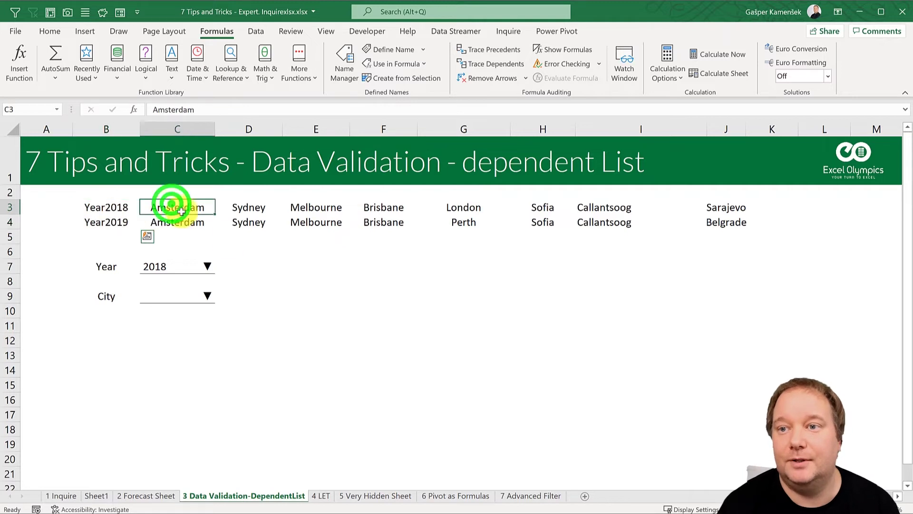
# Pick Year2018 in the C7 Year dropdown.
pyautogui.click(205, 265)
pyautogui.click(219, 267)
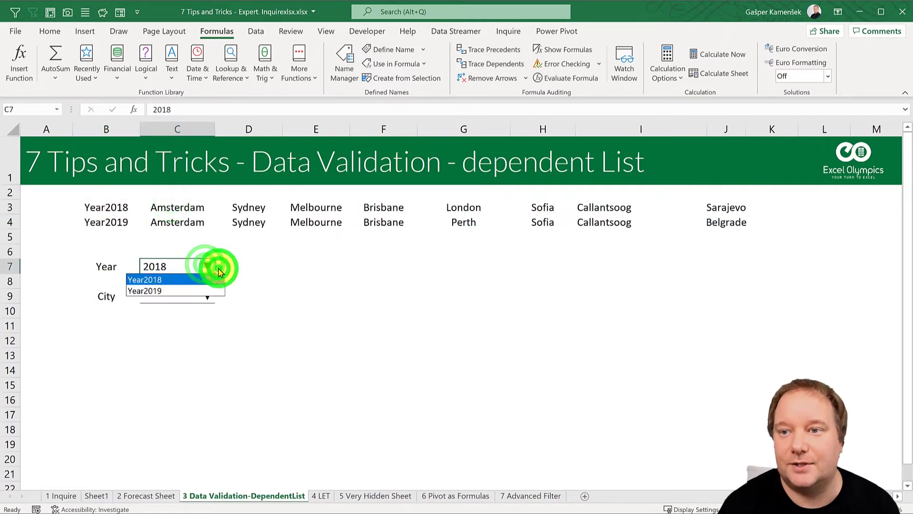
pyautogui.click(175, 278)
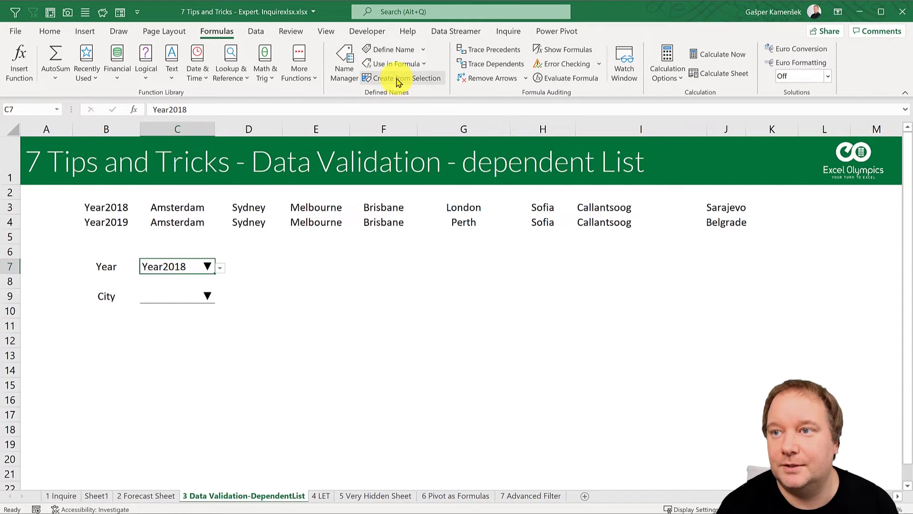
# In Name Manager, rename _2018 to Year2018 and _2019 to Year2019.
pyautogui.click(344, 61)
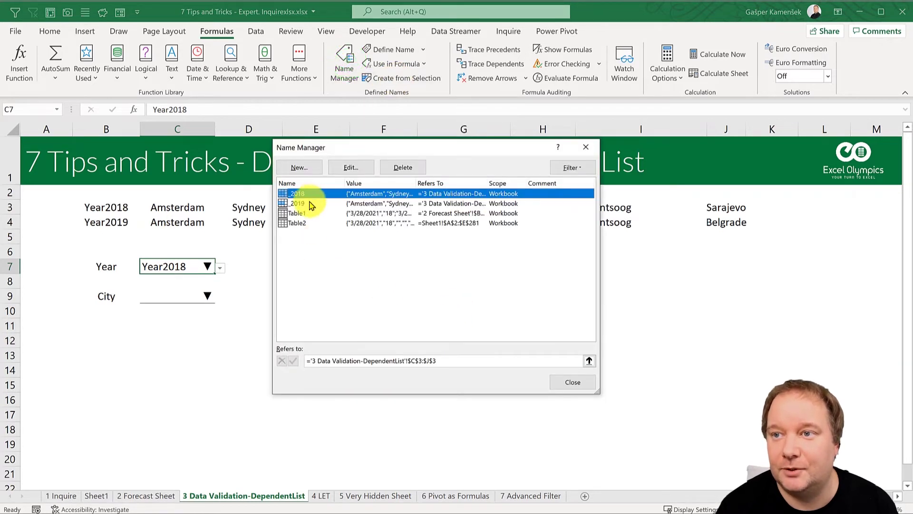
pyautogui.click(302, 193)
pyautogui.click(348, 167)
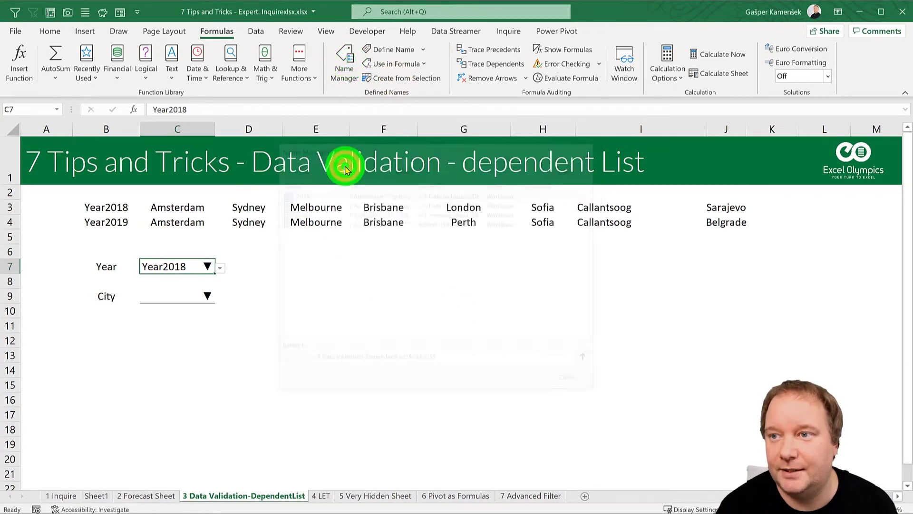
pyautogui.click(391, 225)
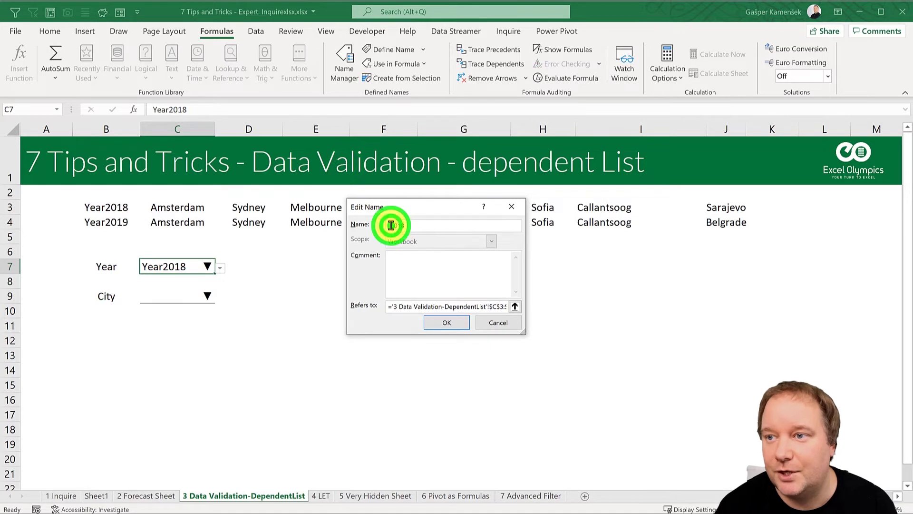
pyautogui.press('BackSpace')
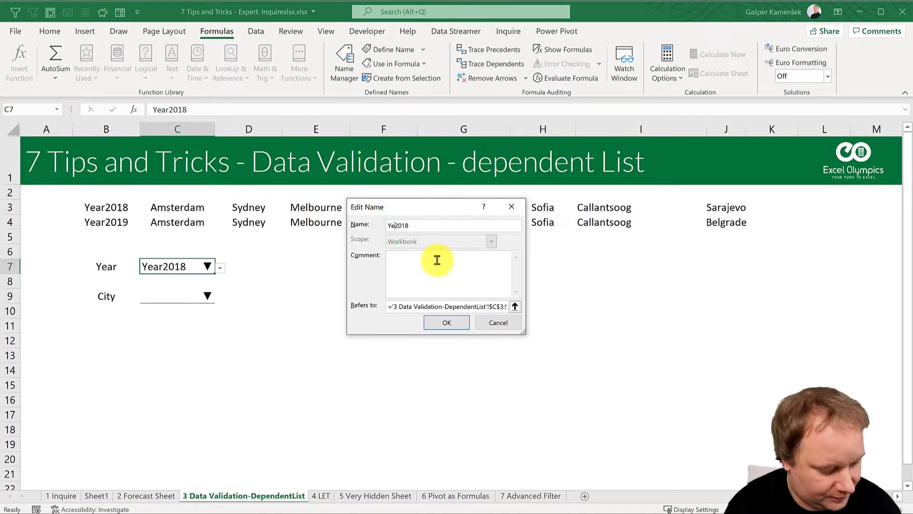
pyautogui.click(445, 322)
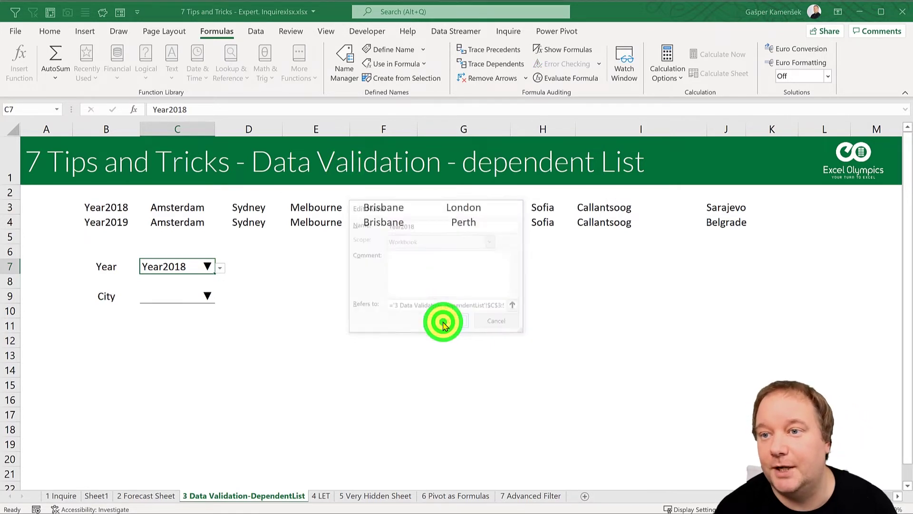
pyautogui.click(297, 194)
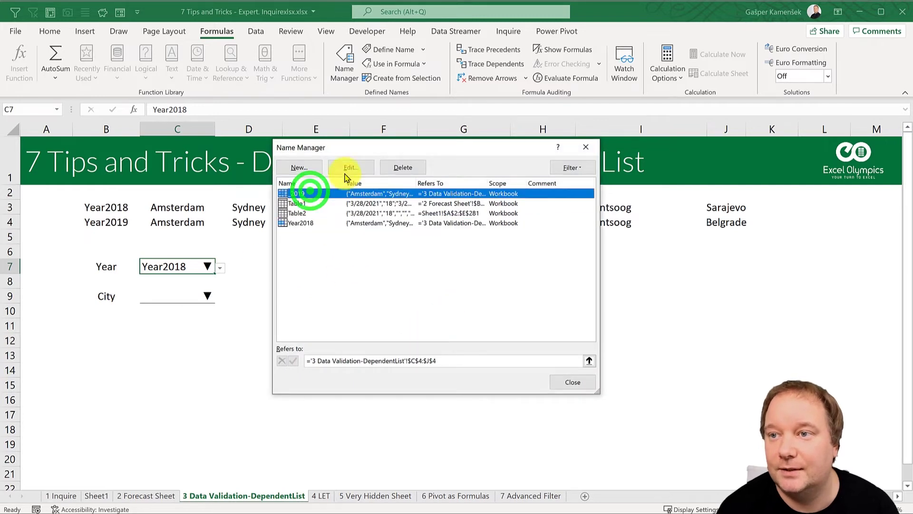
pyautogui.click(348, 167)
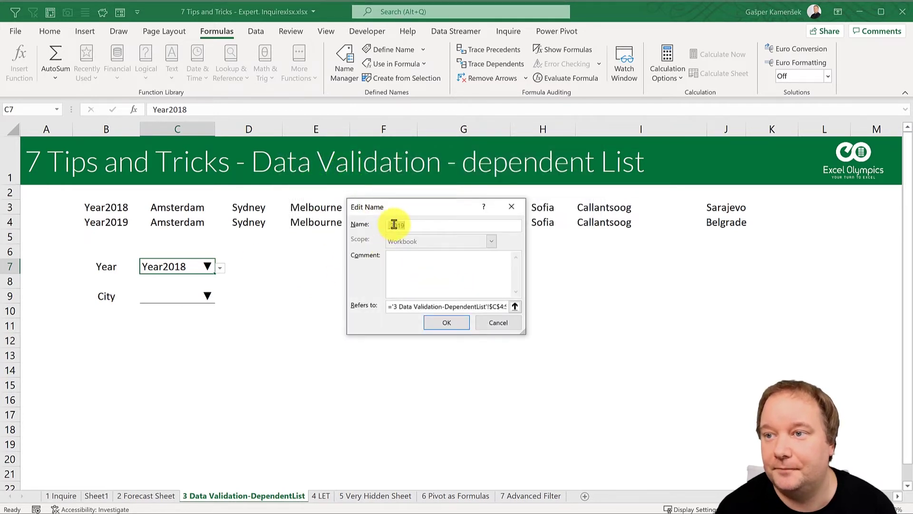
pyautogui.click(394, 225)
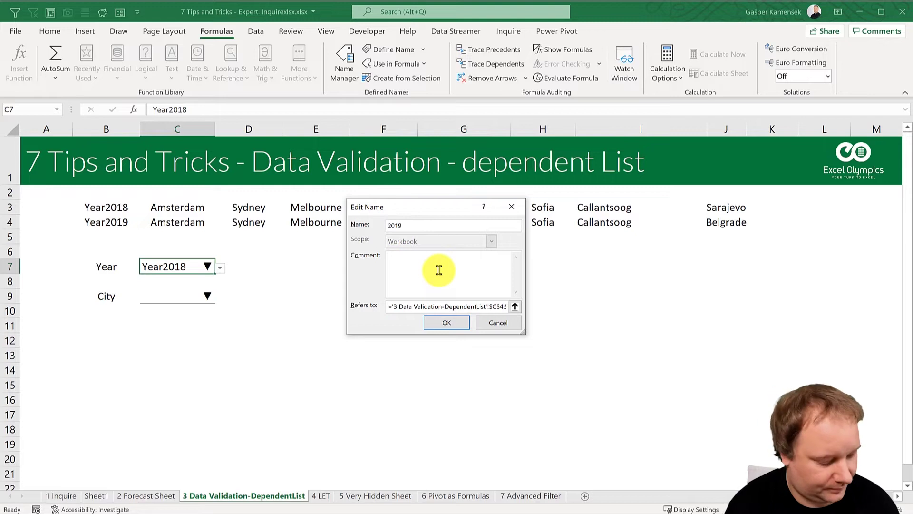
pyautogui.write('Year')
pyautogui.click(461, 326)
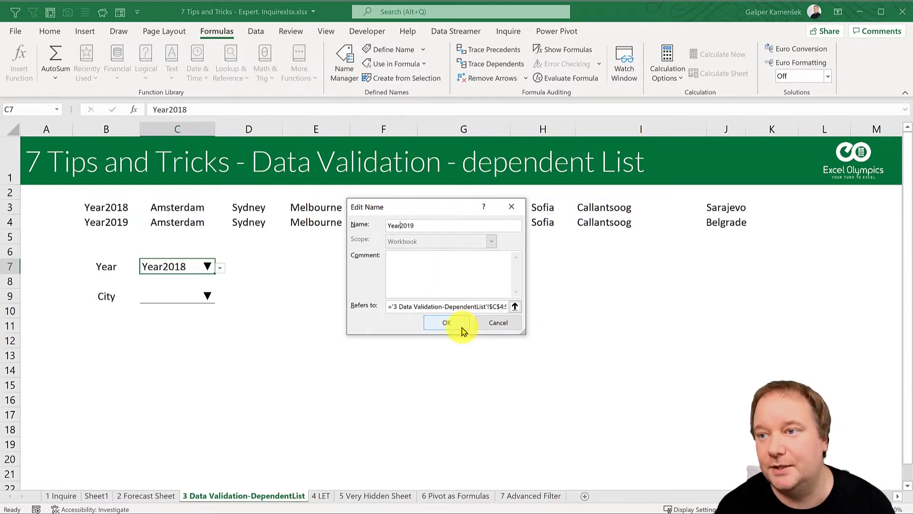
pyautogui.click(562, 383)
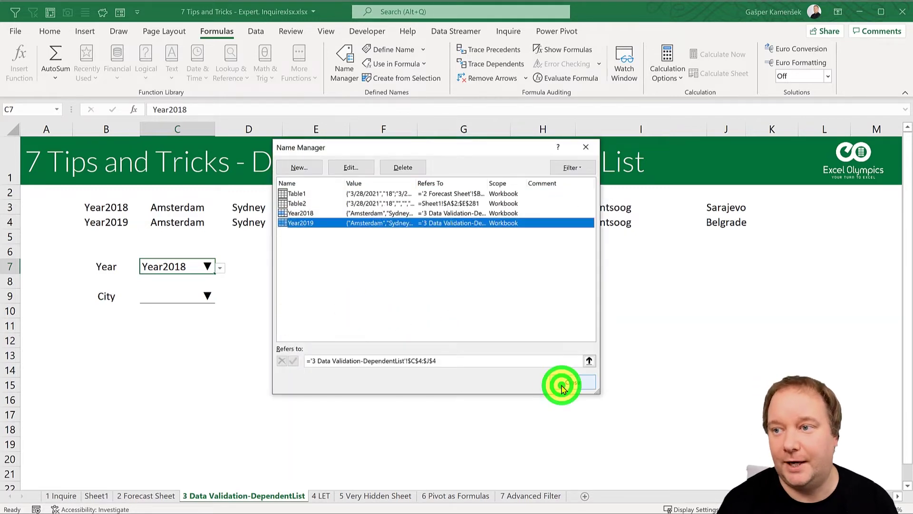
# Test the Year dropdown and confirm Year2018 covers C3:J3 and Year2019 covers C4:J4.
pyautogui.click(220, 268)
pyautogui.click(163, 290)
pyautogui.click(219, 268)
pyautogui.click(175, 276)
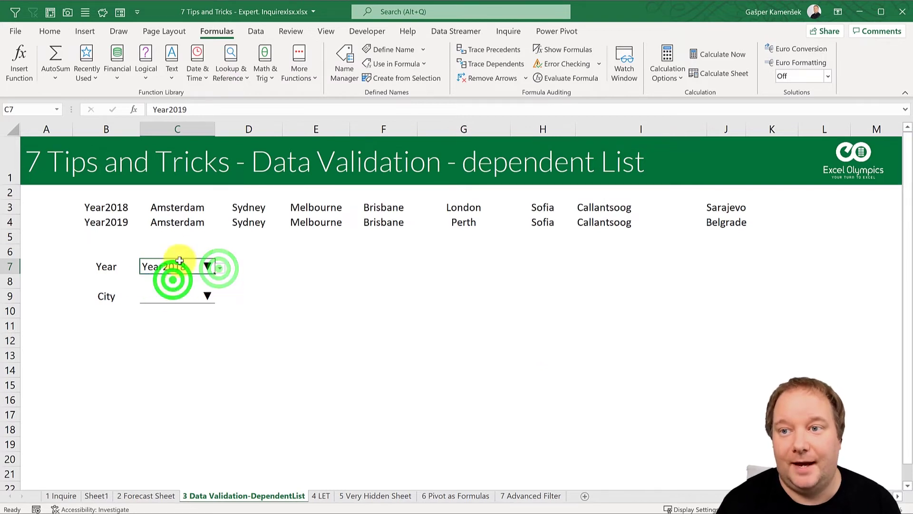
pyautogui.click(57, 110)
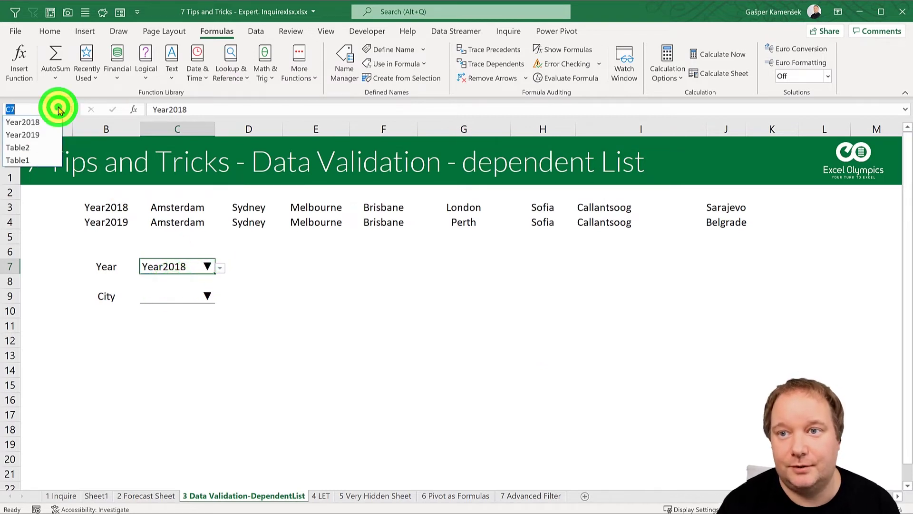
pyautogui.click(37, 121)
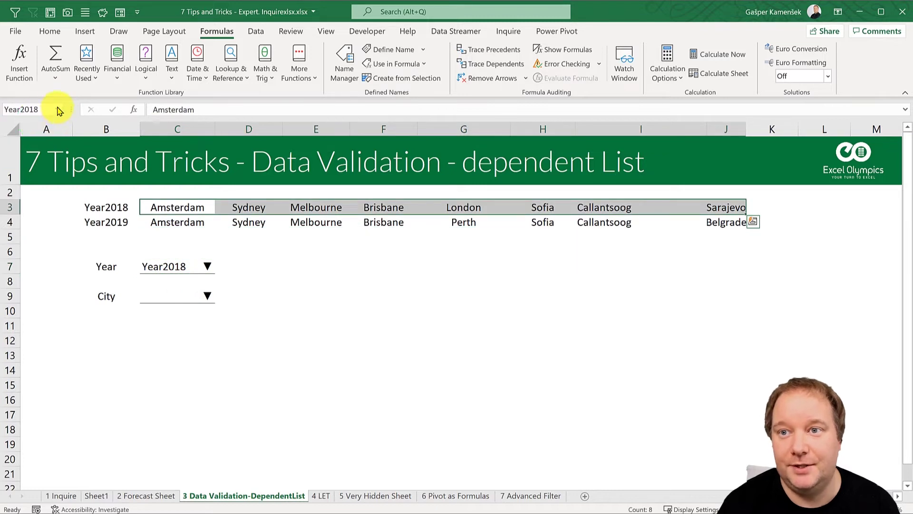
pyautogui.click(57, 110)
pyautogui.click(45, 135)
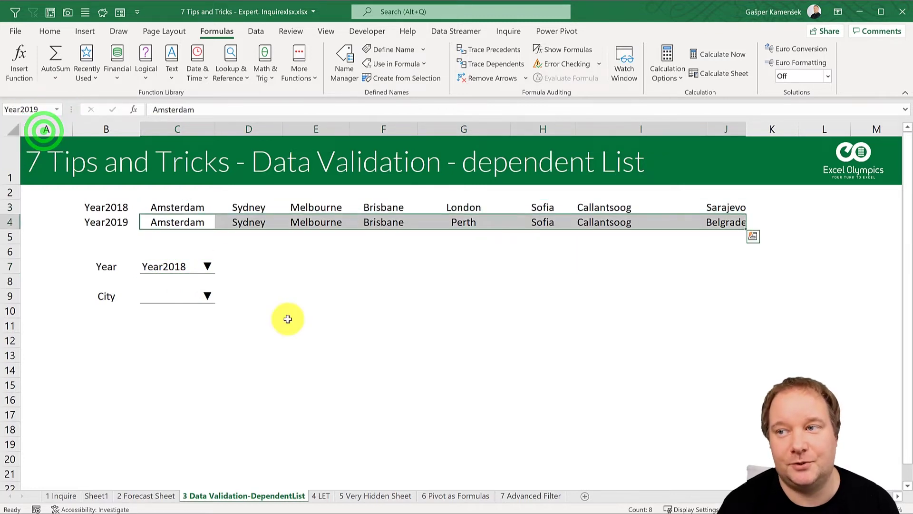
pyautogui.click(176, 295)
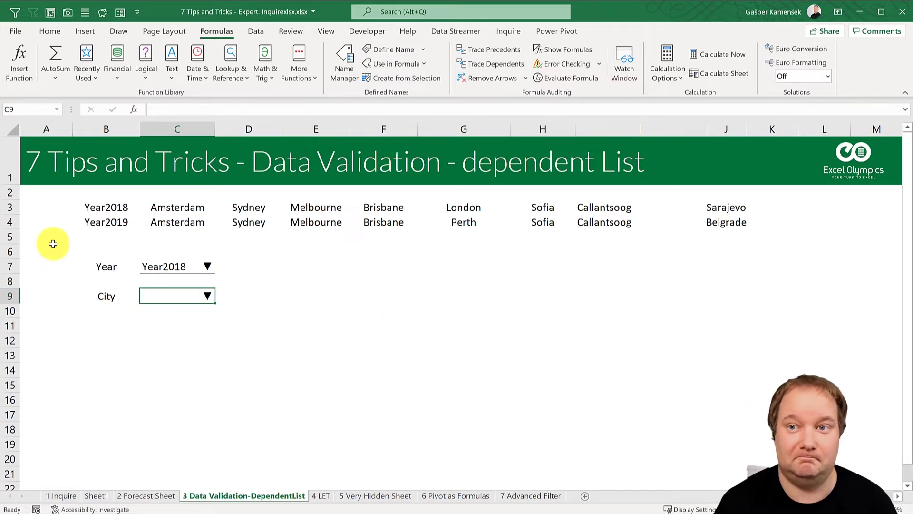
# Enter 100 in A4 and the text A4 in A12.
pyautogui.click(41, 222)
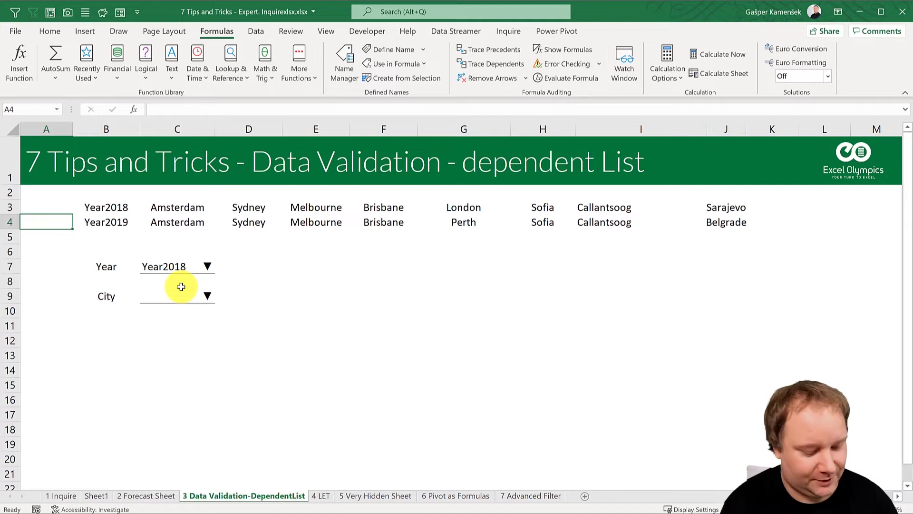
pyautogui.write('100')
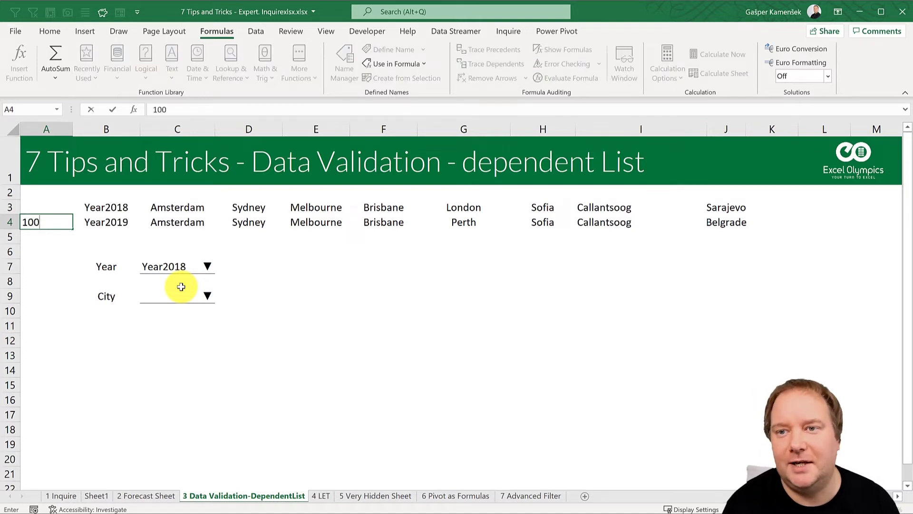
pyautogui.press('Return')
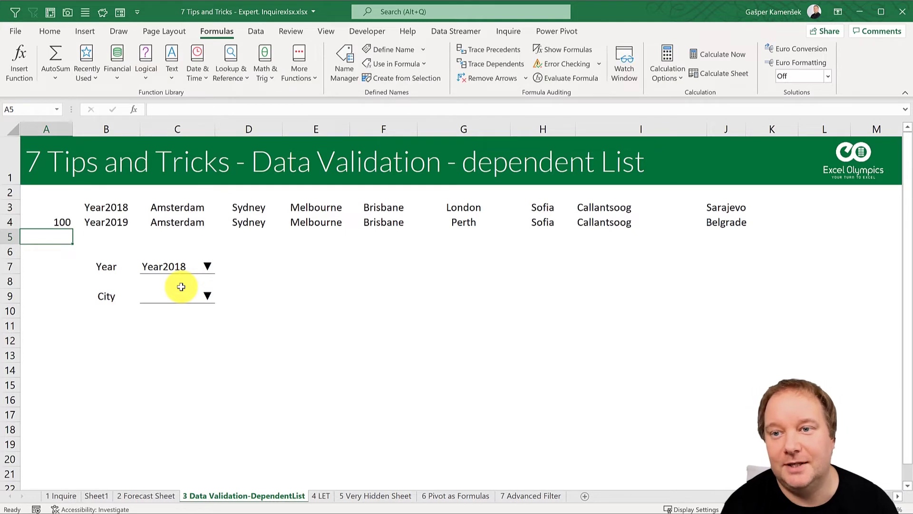
pyautogui.press('Down')
pyautogui.press('Down')
pyautogui.press('Down')
pyautogui.press('Down')
pyautogui.press('Down')
pyautogui.press('Down')
pyautogui.press('Down')
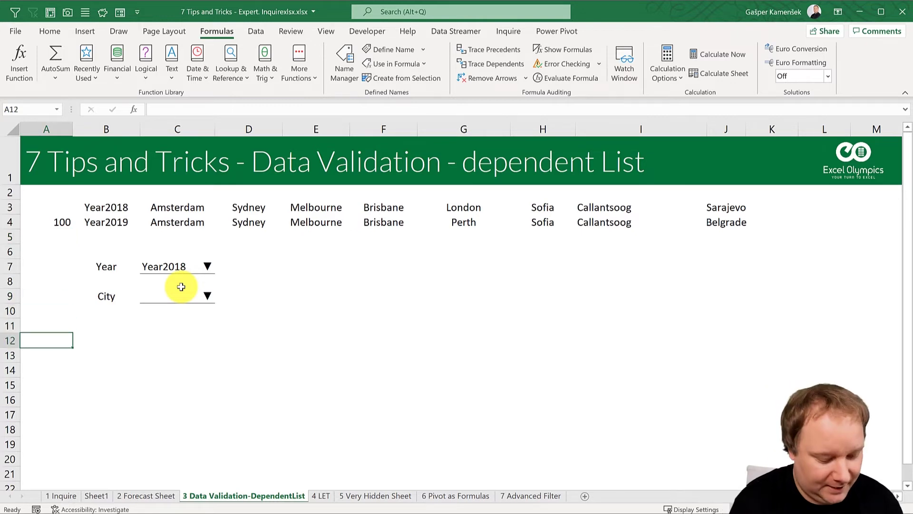
pyautogui.write('A4')
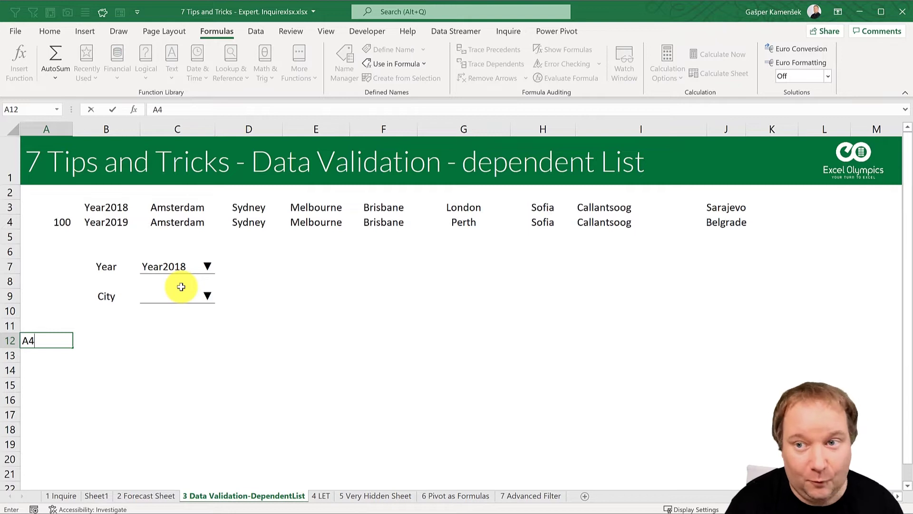
pyautogui.press('Tab')
pyautogui.press('Tab')
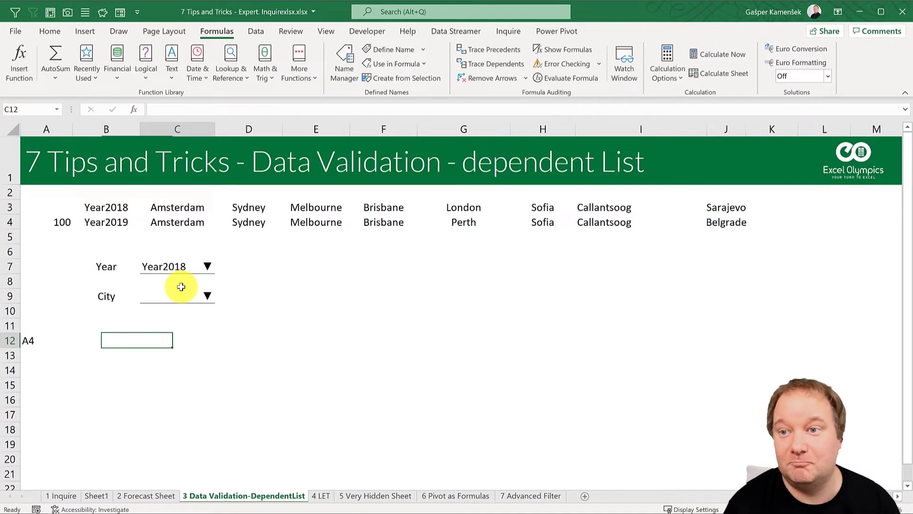
pyautogui.press('Tab')
pyautogui.press('Tab')
pyautogui.press('Tab')
# Enter =INDIRECT(A12) in F12 so it returns 100.
pyautogui.write('=')
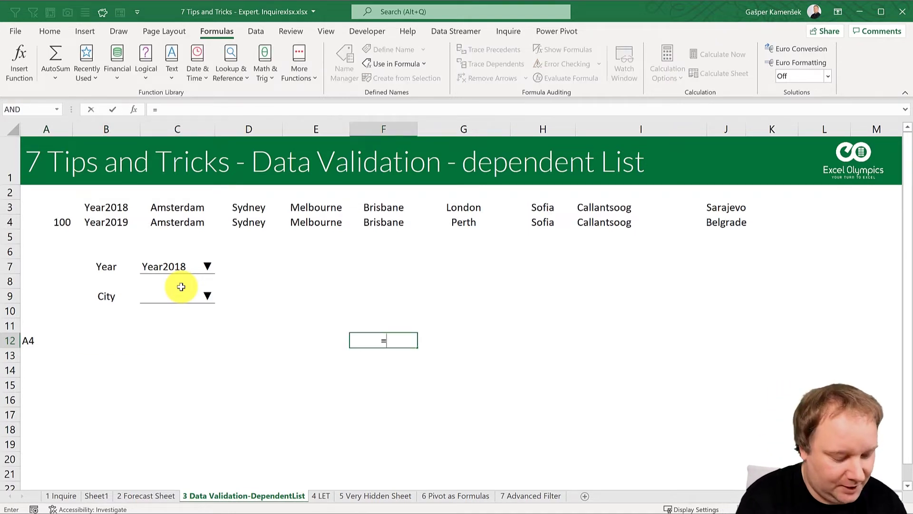
pyautogui.write('INDI')
pyautogui.press('Tab')
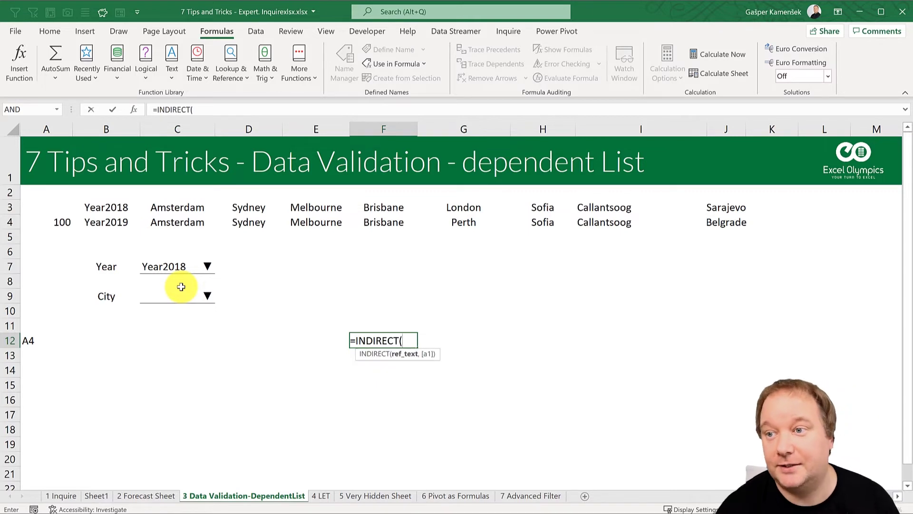
pyautogui.click(37, 341)
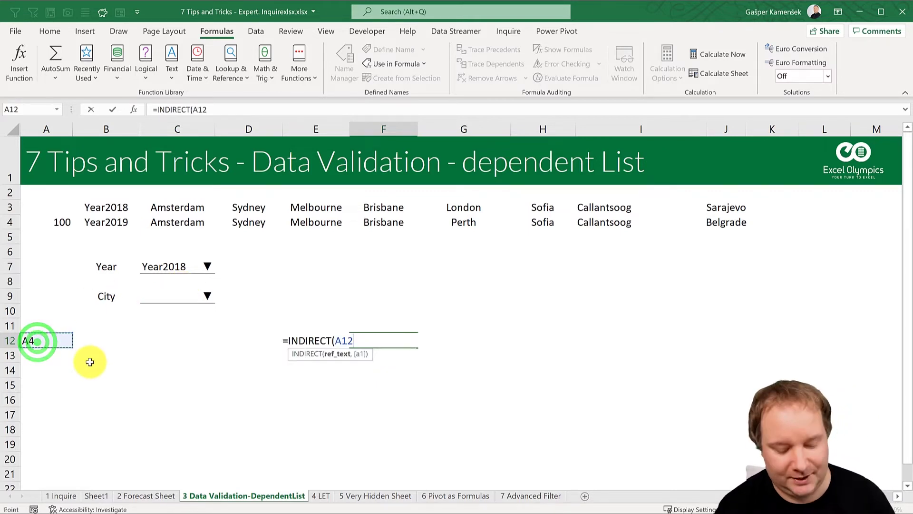
pyautogui.write(')')
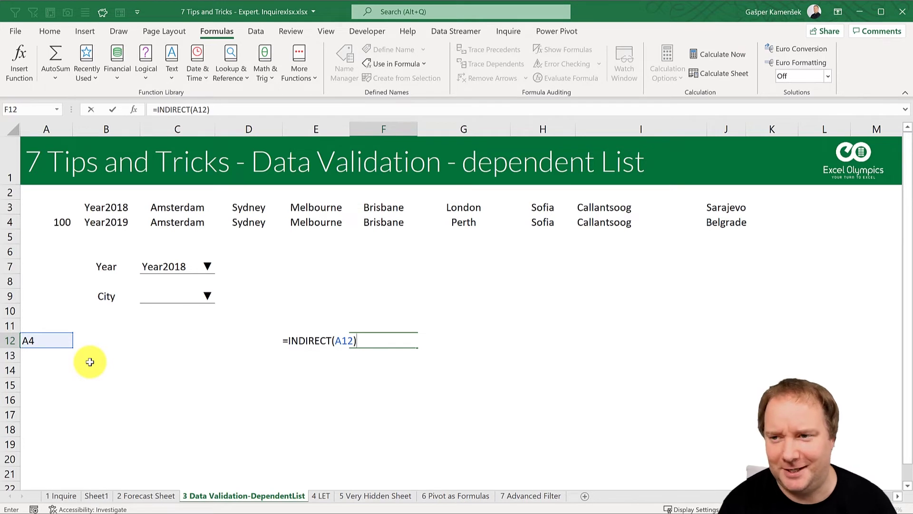
pyautogui.hotkey('ctrl', 'Return')
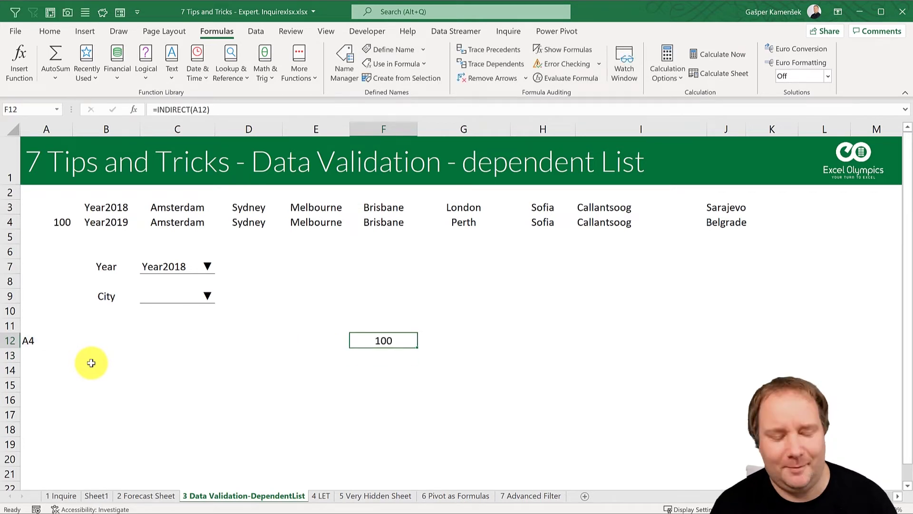
pyautogui.press('F2')
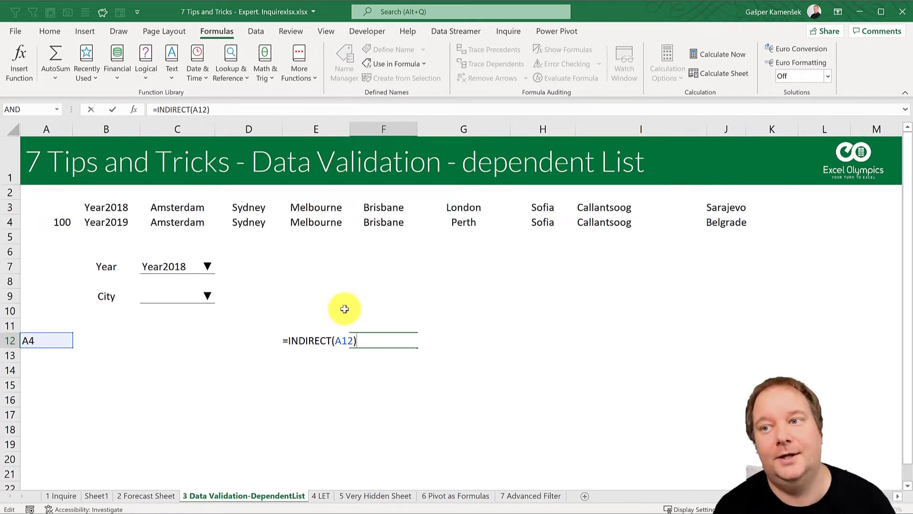
pyautogui.press('Return')
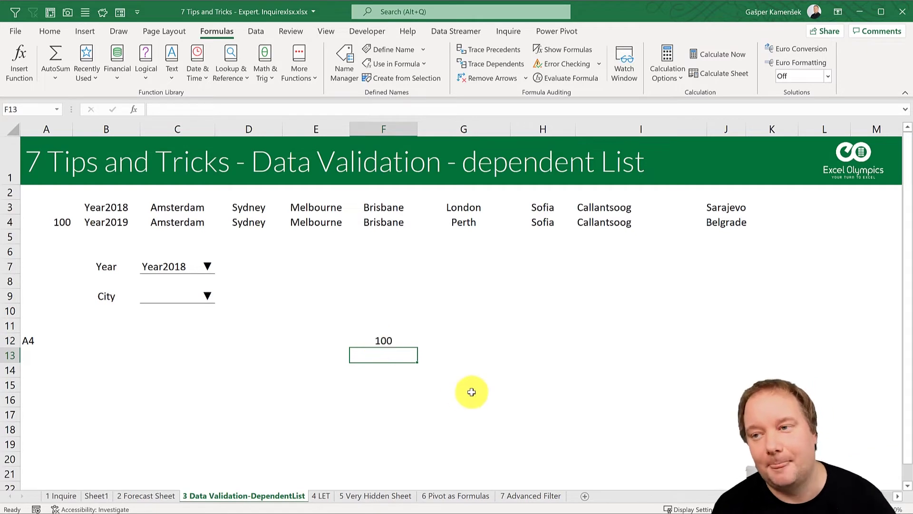
pyautogui.click(406, 341)
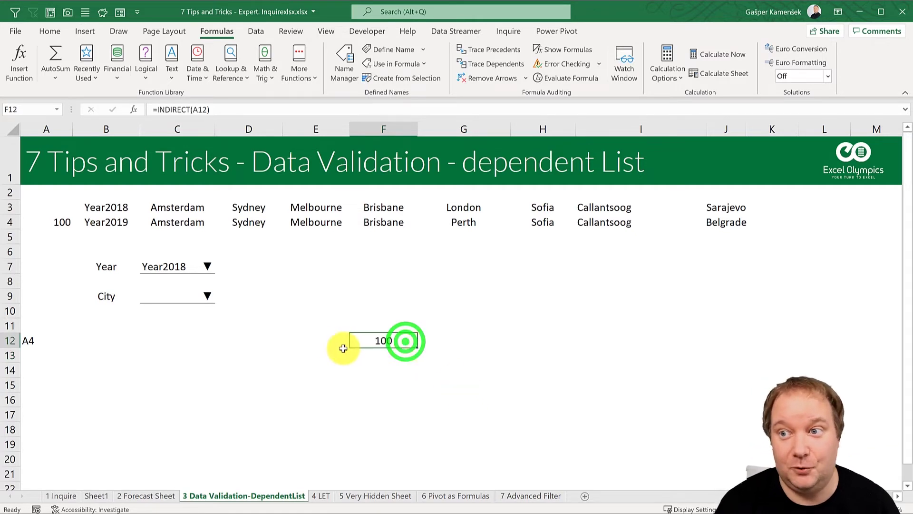
pyautogui.click(190, 296)
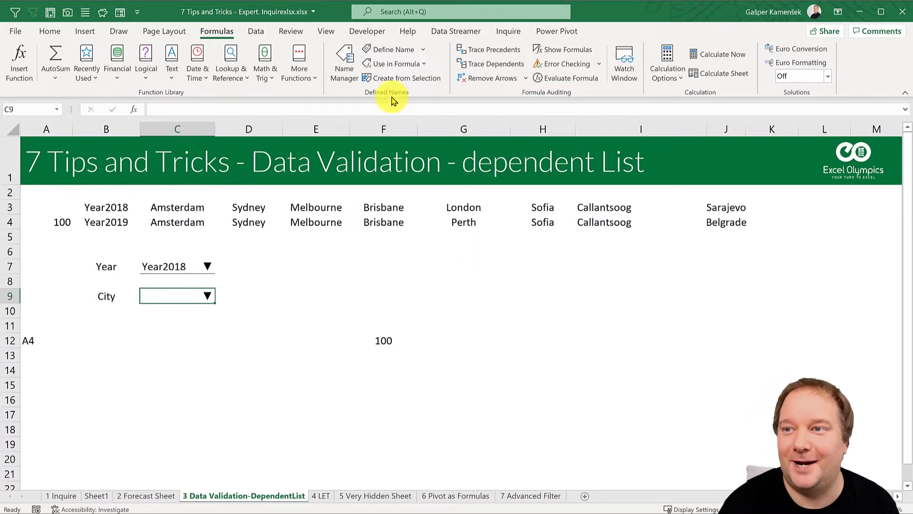
# Give C9 list validation with source =INDIRECT($C$7) and check its Year2018 city choices.
pyautogui.click(255, 31)
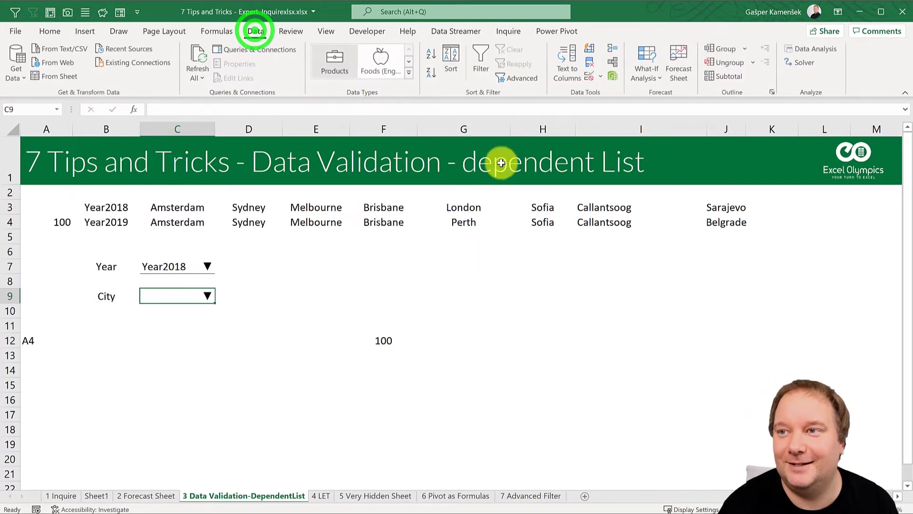
pyautogui.click(588, 77)
pyautogui.click(362, 236)
pyautogui.click(361, 273)
pyautogui.click(360, 290)
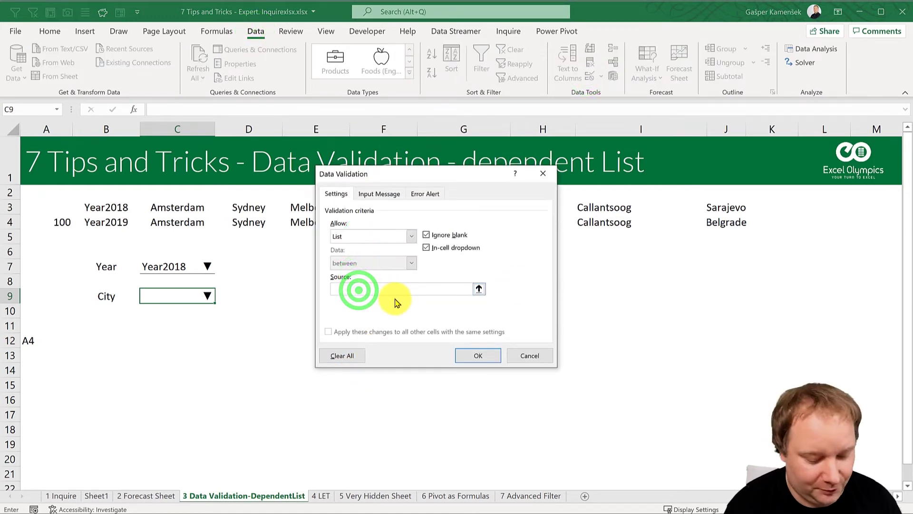
pyautogui.write('=INDIRECT(')
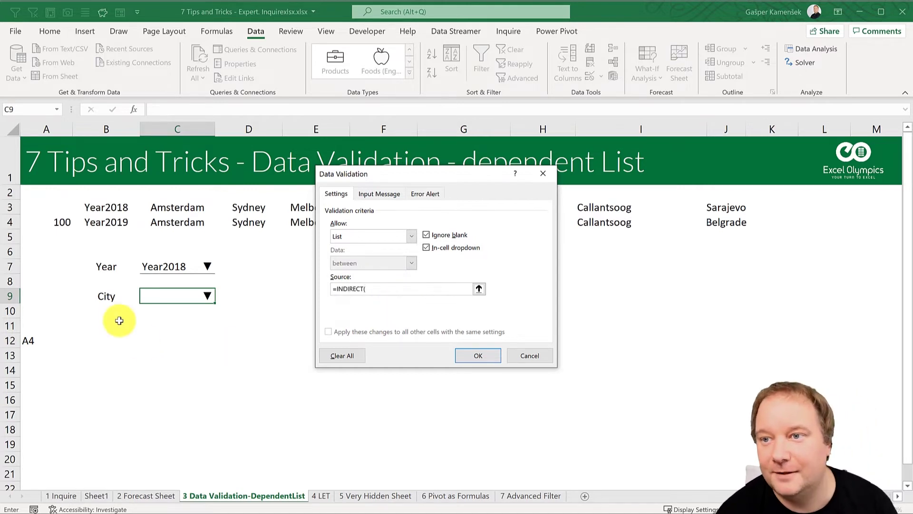
pyautogui.click(164, 266)
pyautogui.write(')')
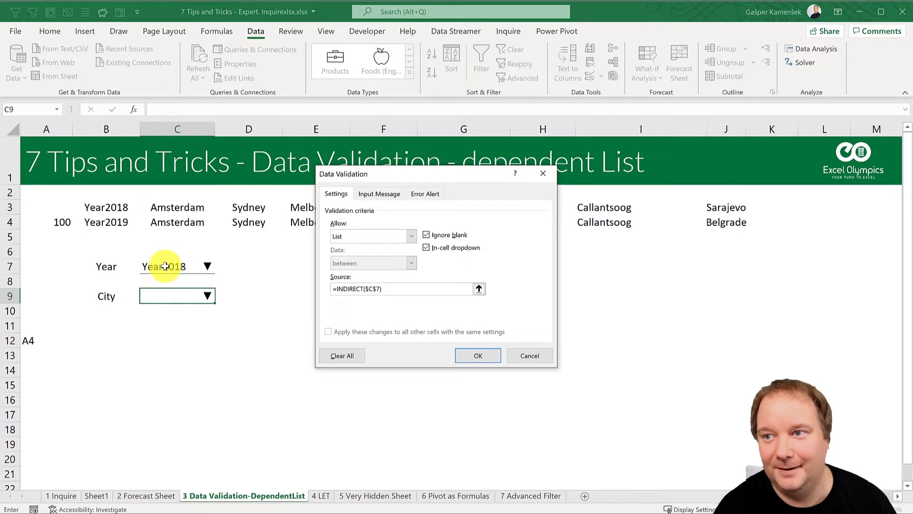
pyautogui.click(464, 352)
pyautogui.click(219, 297)
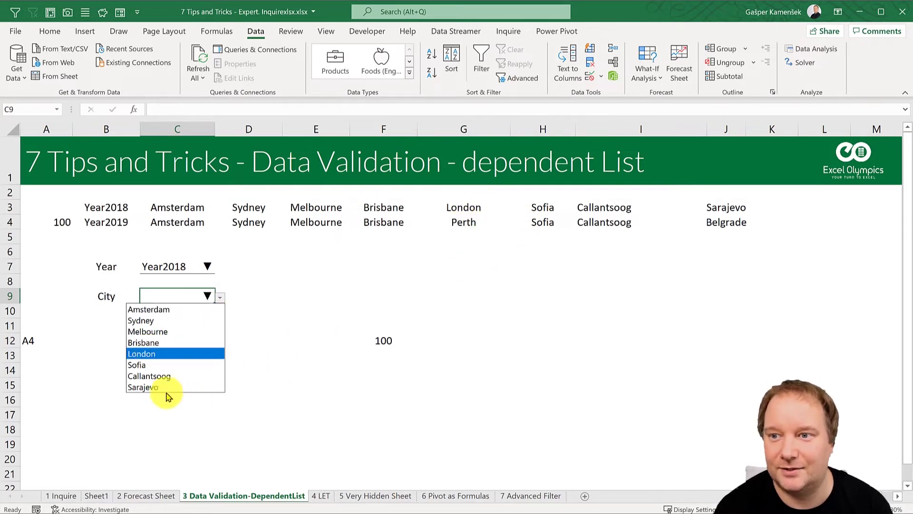
# Set the Year to Year2019 and check that the City list now shows its cities.
pyautogui.click(193, 265)
pyautogui.click(167, 266)
pyautogui.click(217, 268)
pyautogui.click(200, 288)
pyautogui.click(184, 295)
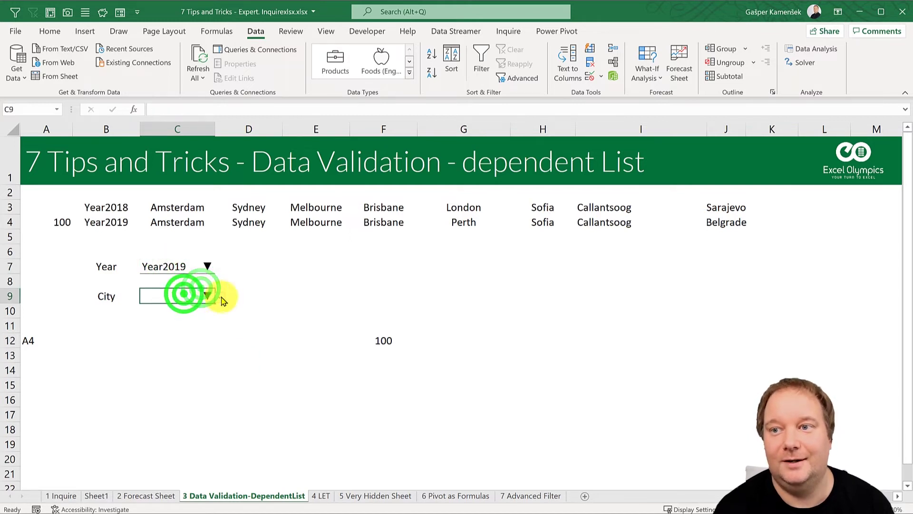
pyautogui.click(220, 298)
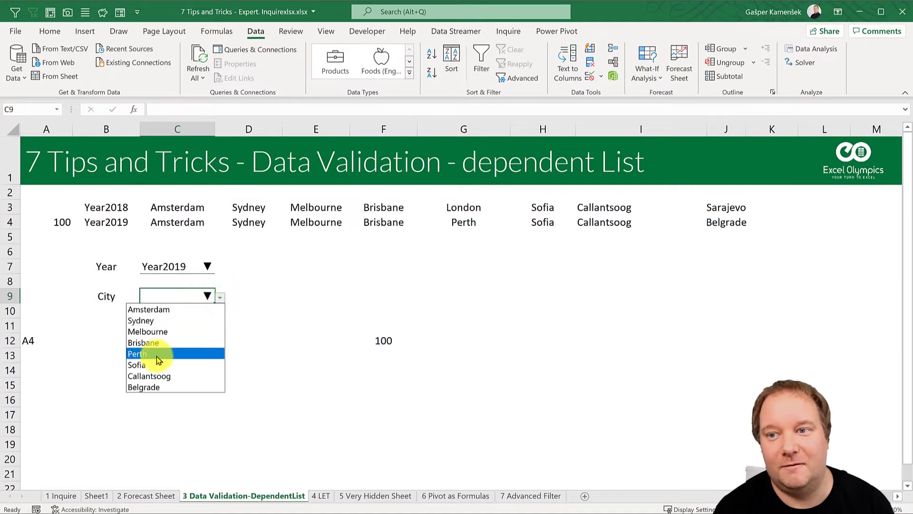
pyautogui.click(186, 295)
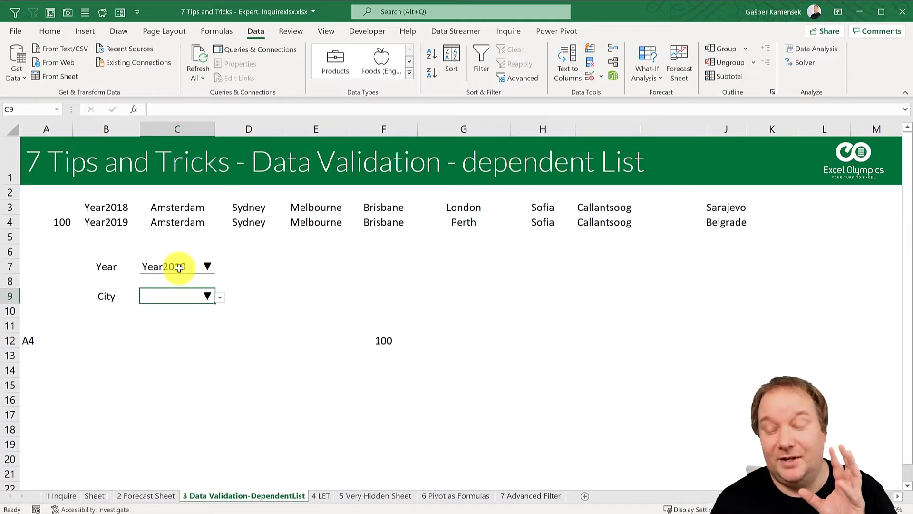
# Review F12's INDIRECT formula without changing it, then reselect C9 and C7.
pyautogui.click(380, 340)
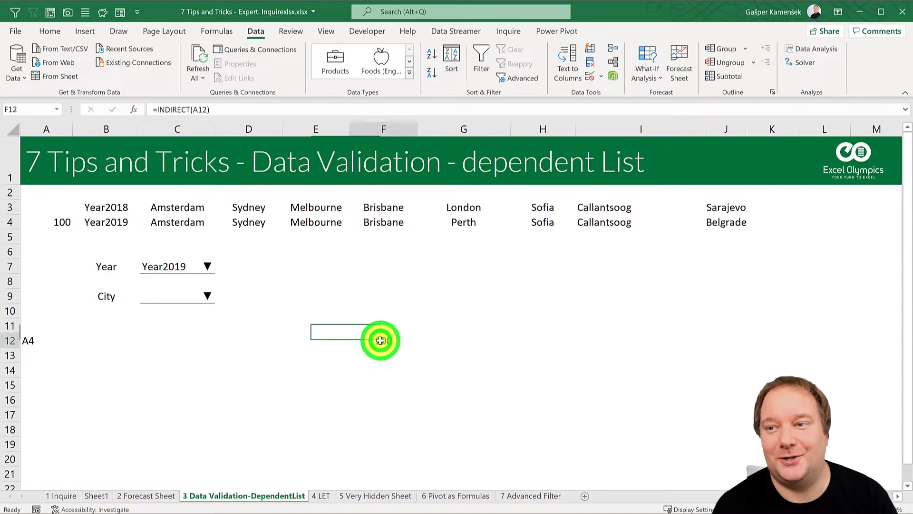
pyautogui.press('F2')
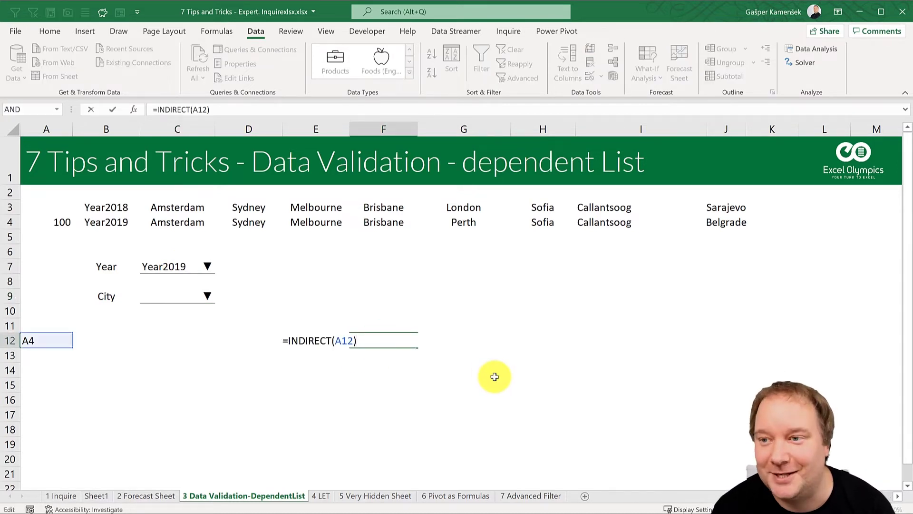
pyautogui.hotkey('ctrl', 'Return')
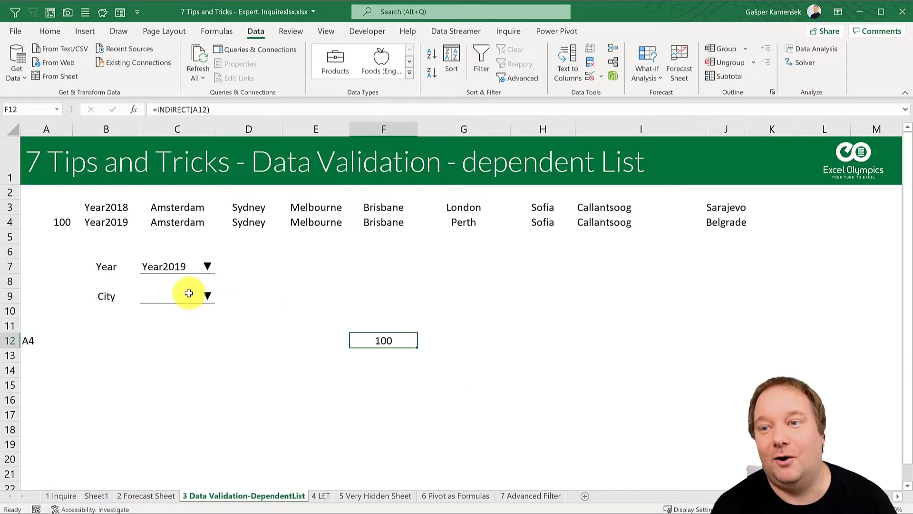
pyautogui.click(188, 293)
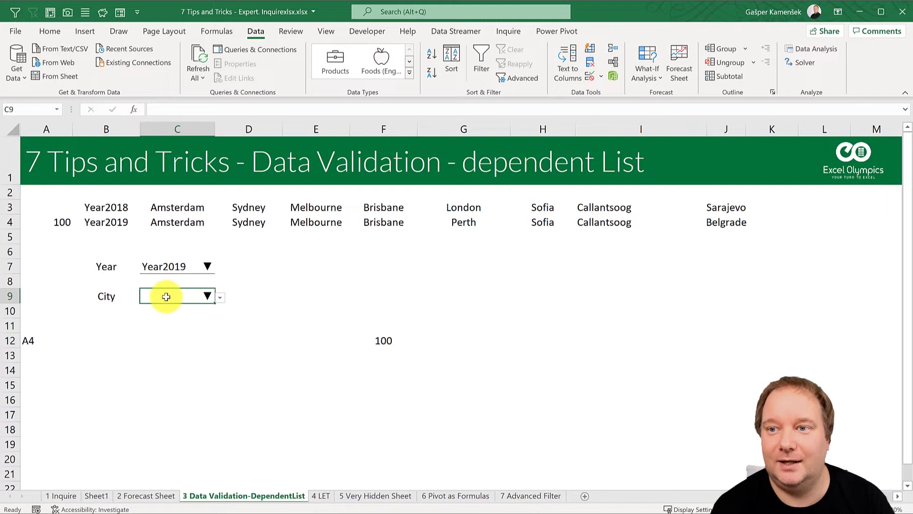
pyautogui.click(165, 266)
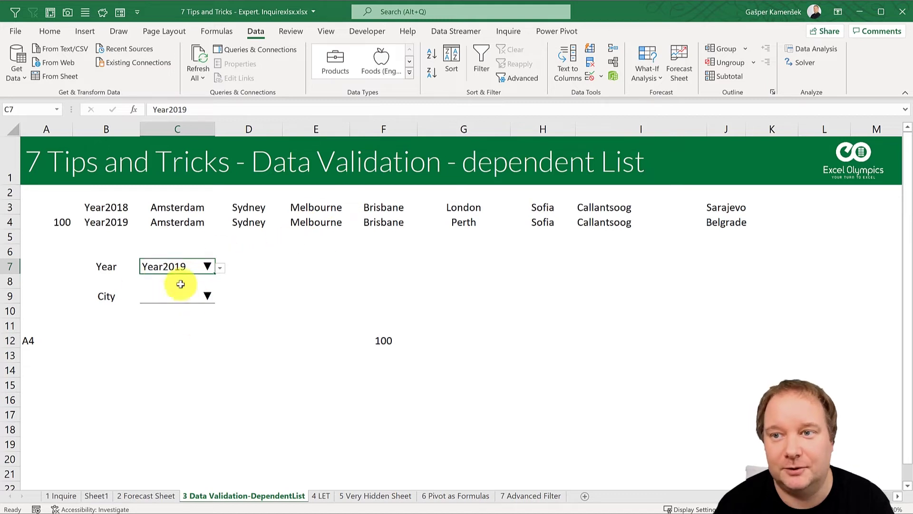
# Select the Year2019 named range (C4:J4), review C9's city list, then go to sheet 4 LET.
pyautogui.click(58, 109)
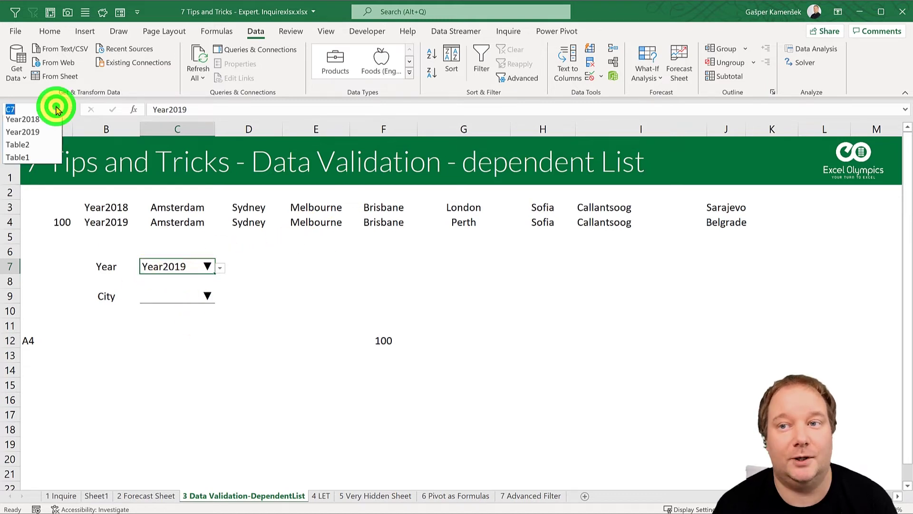
pyautogui.click(37, 135)
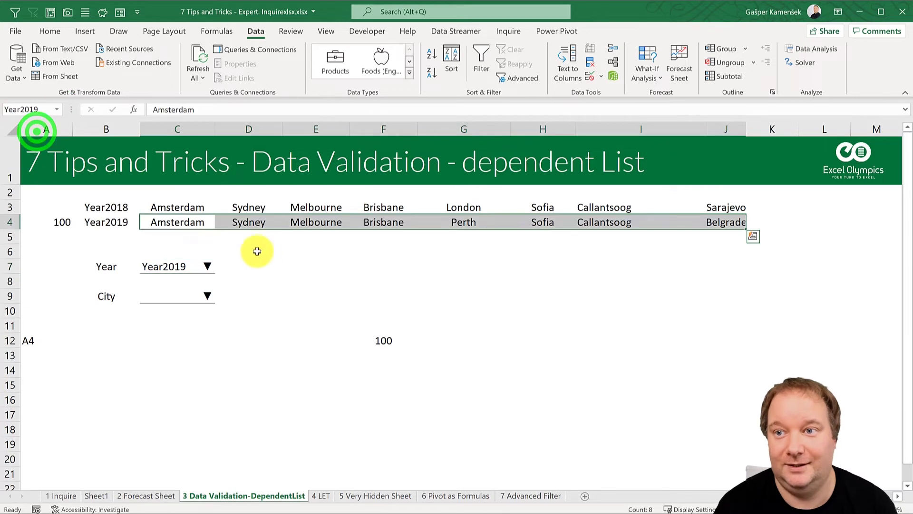
pyautogui.click(188, 291)
pyautogui.click(219, 297)
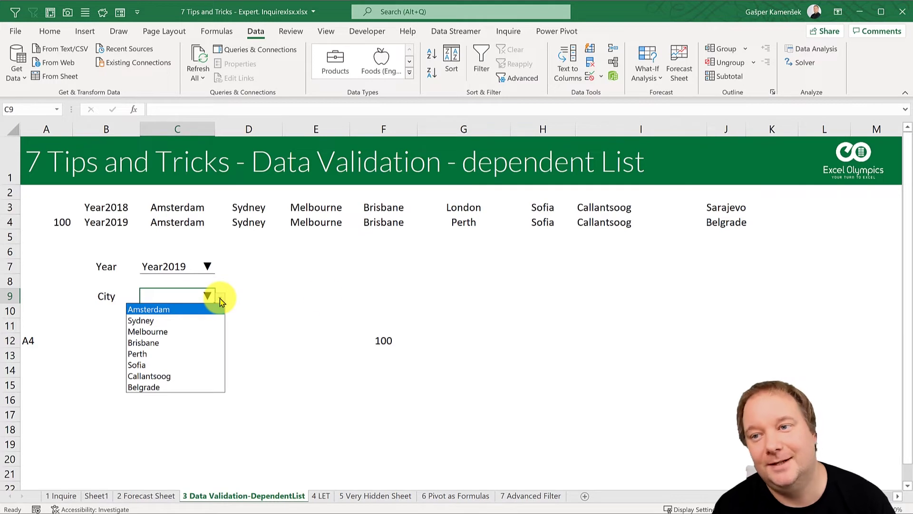
pyautogui.click(360, 273)
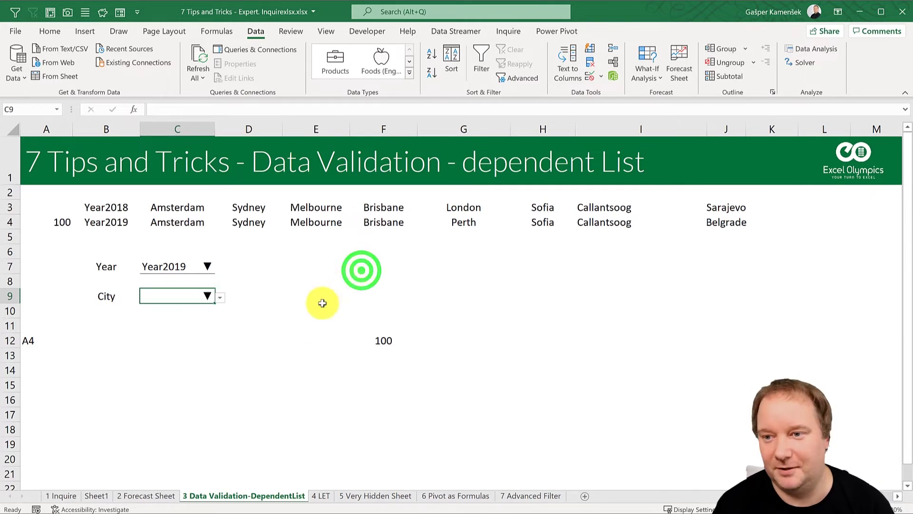
pyautogui.click(325, 497)
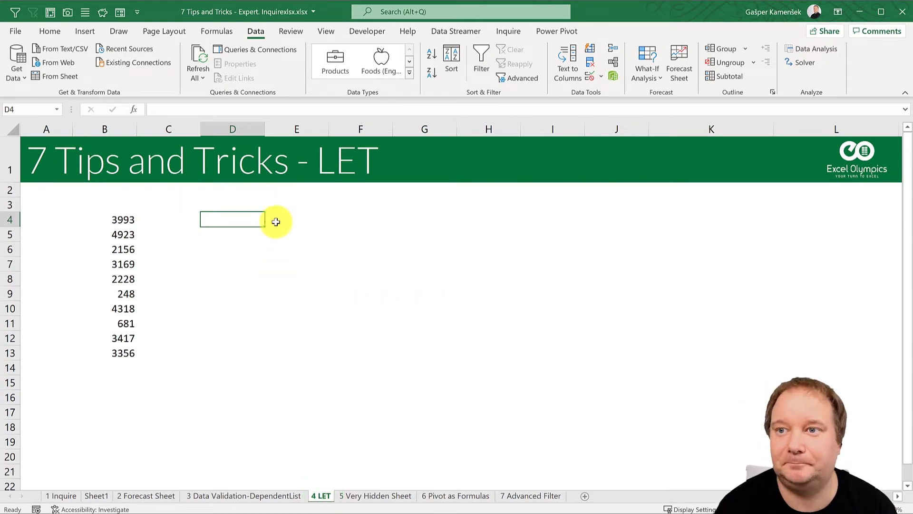
# Enter =SUM(B4#) in D6 to total the spilled numbers (22971), then start =LET( in D4.
pyautogui.click(233, 217)
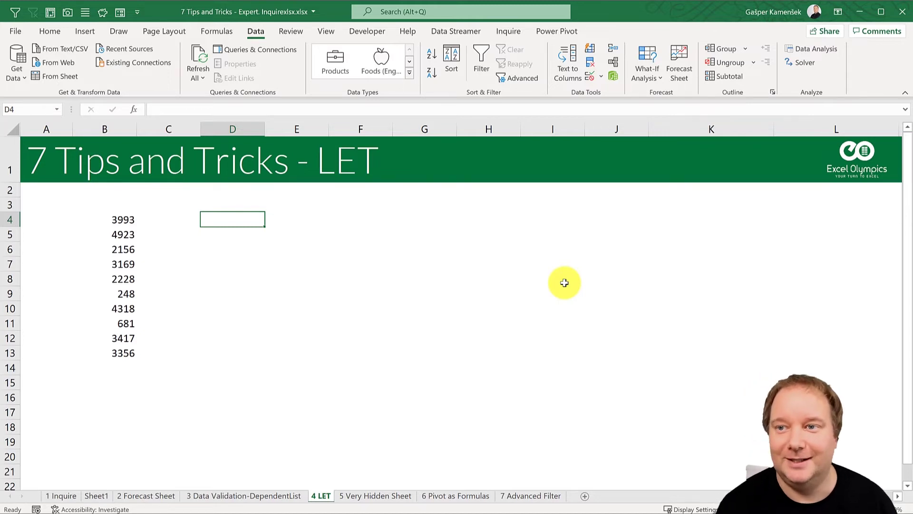
pyautogui.click(220, 248)
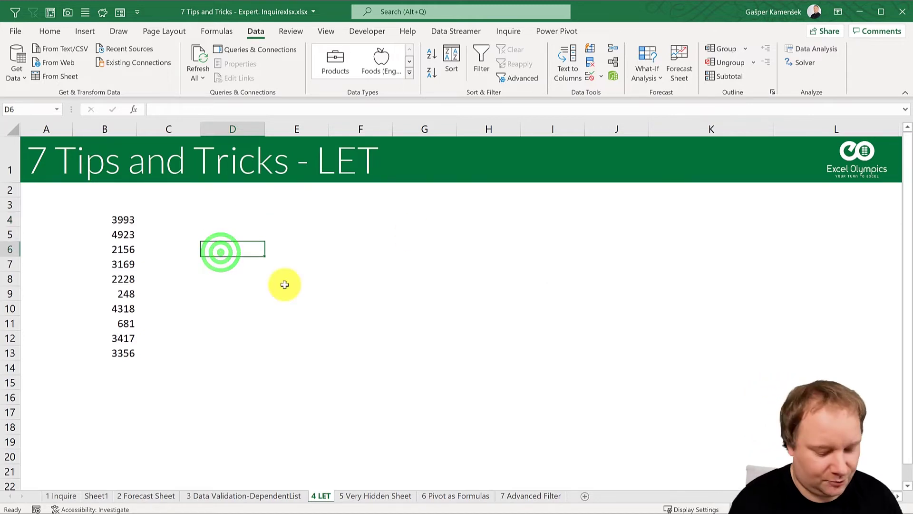
pyautogui.write('=SUM(')
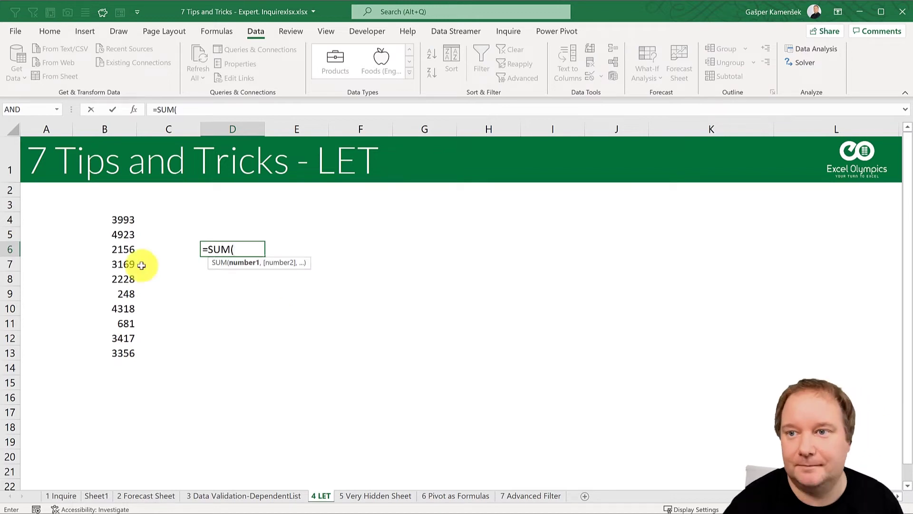
pyautogui.click(114, 218)
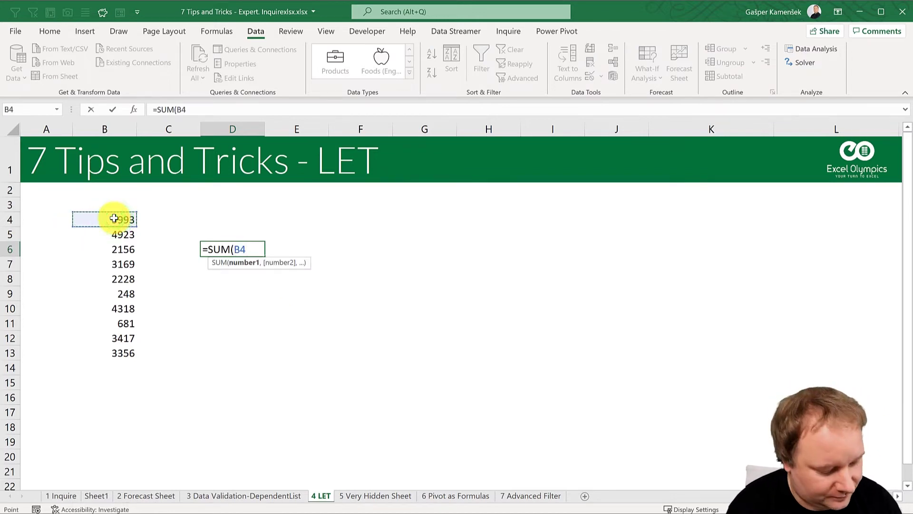
pyautogui.write('#)')
pyautogui.press('Return')
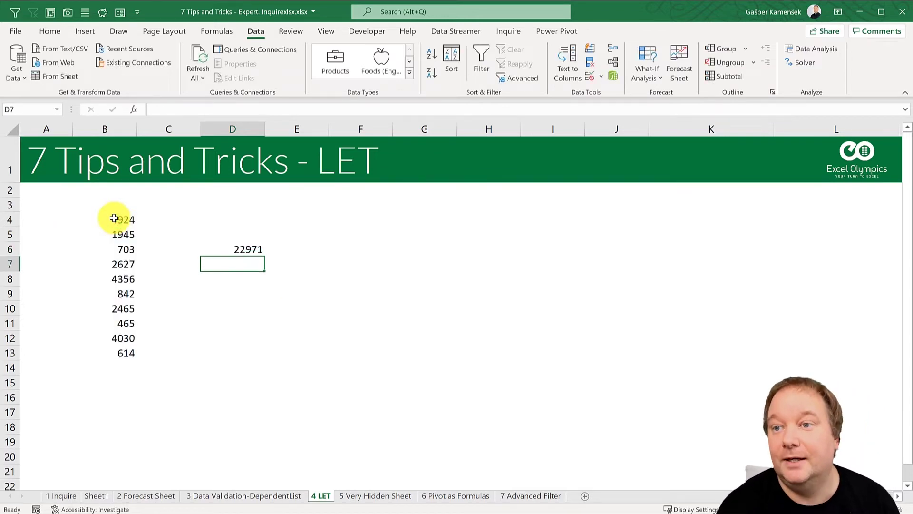
pyautogui.click(240, 217)
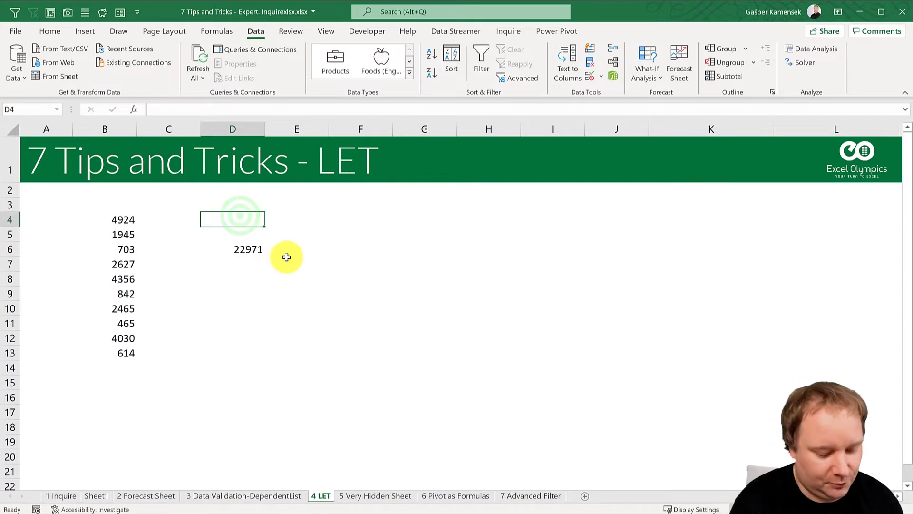
pyautogui.write('=LET(')
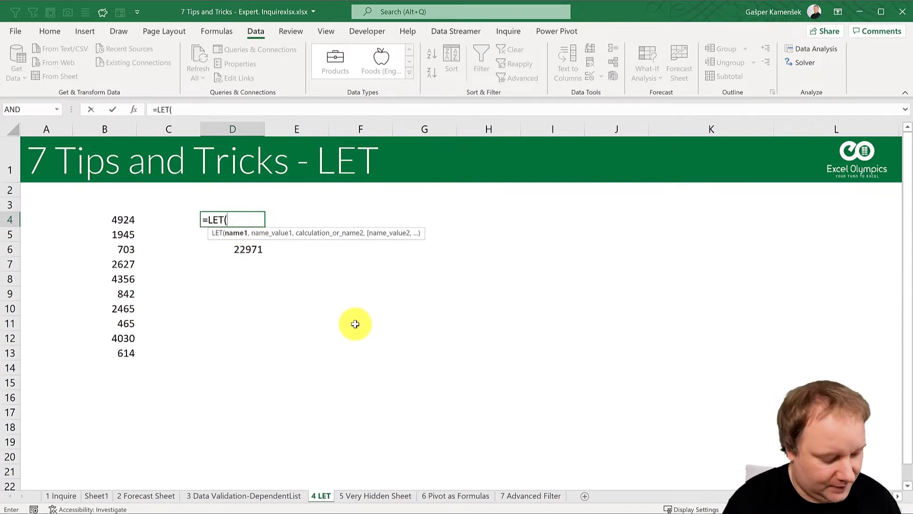
# Complete D4 as =LET(MySUM,SUM(B4#),IF(MySUM>29000,MySUM,MySUM+5000)), returning 29439.
pyautogui.write('MySU')
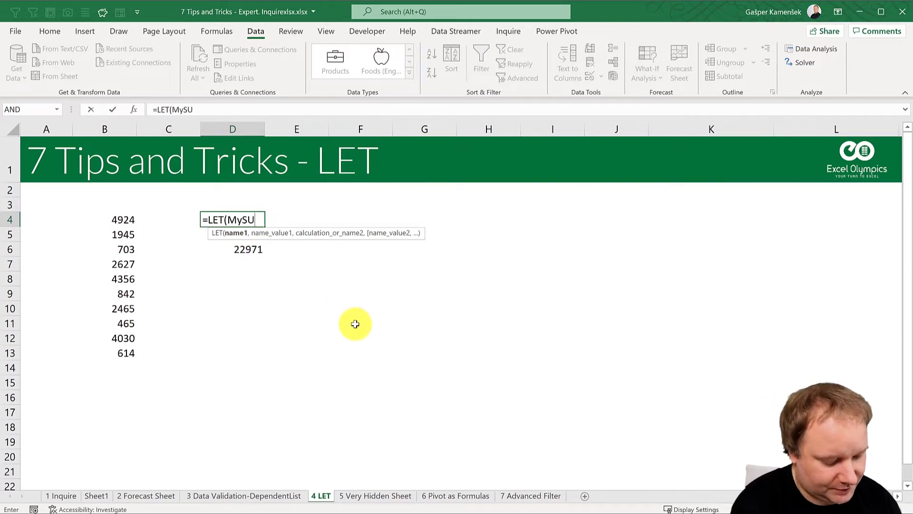
pyautogui.write('M,SUM(')
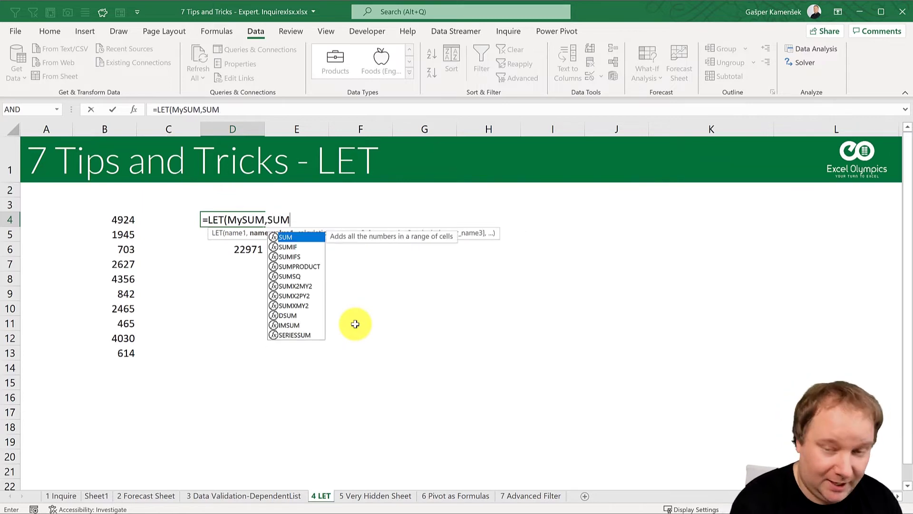
pyautogui.click(117, 216)
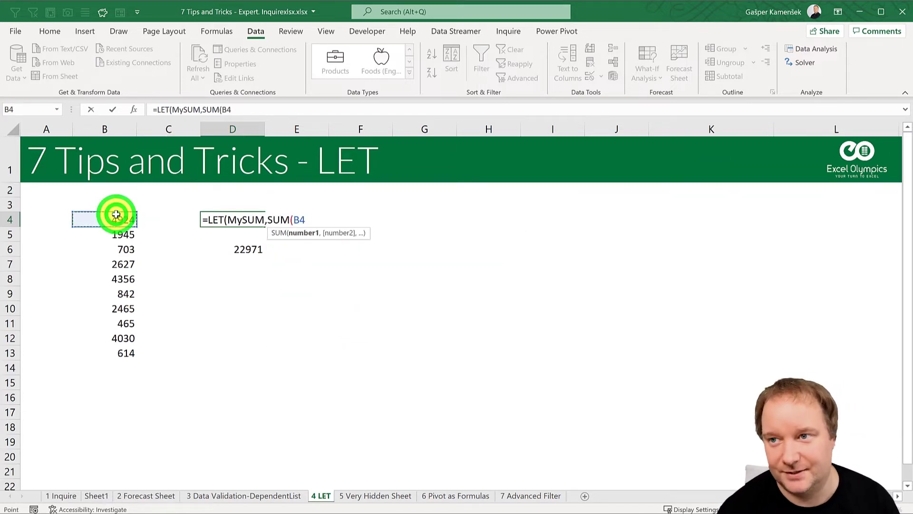
pyautogui.write('#),IF')
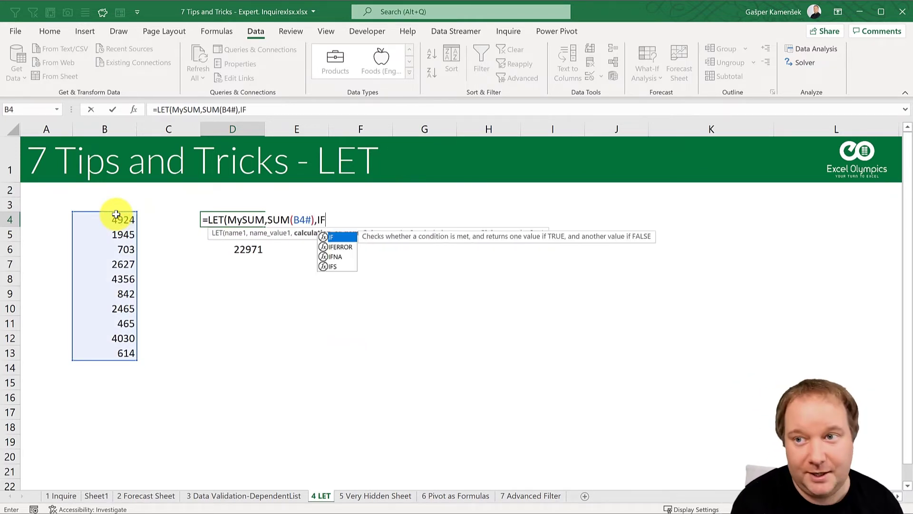
pyautogui.write('(')
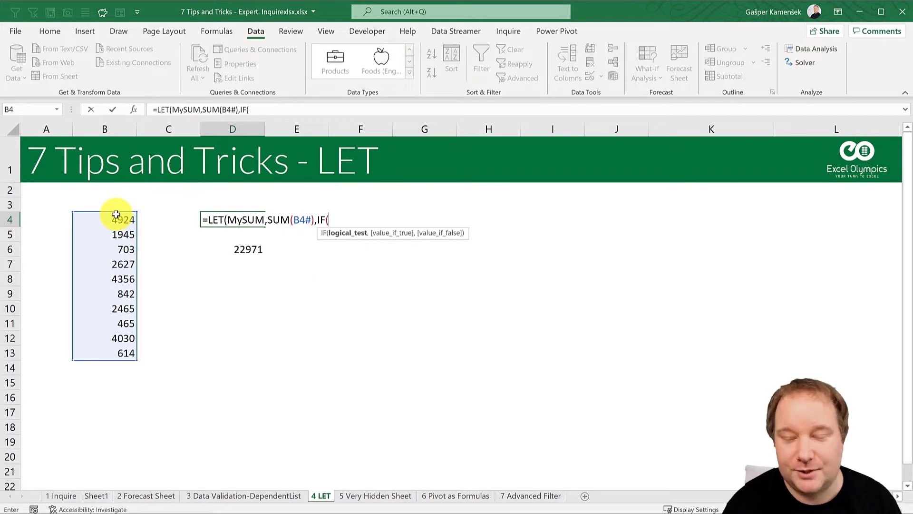
pyautogui.write('MySUM')
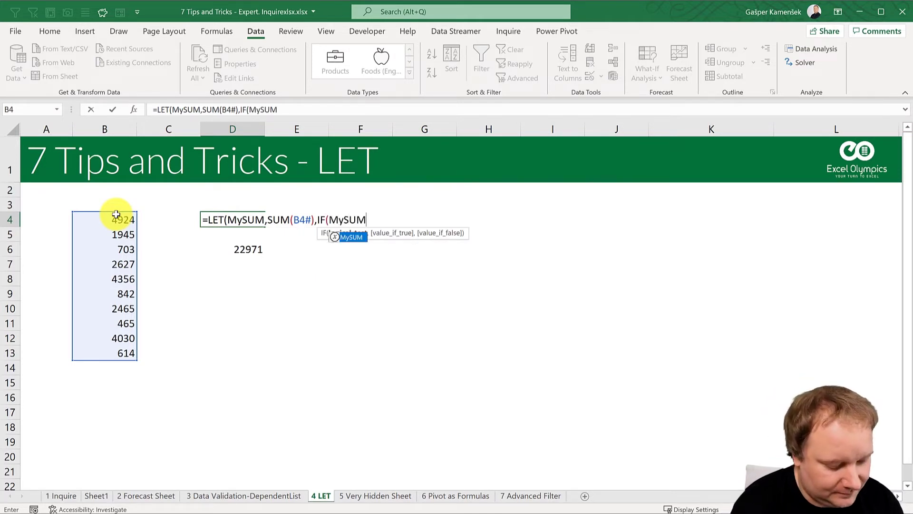
pyautogui.write('>')
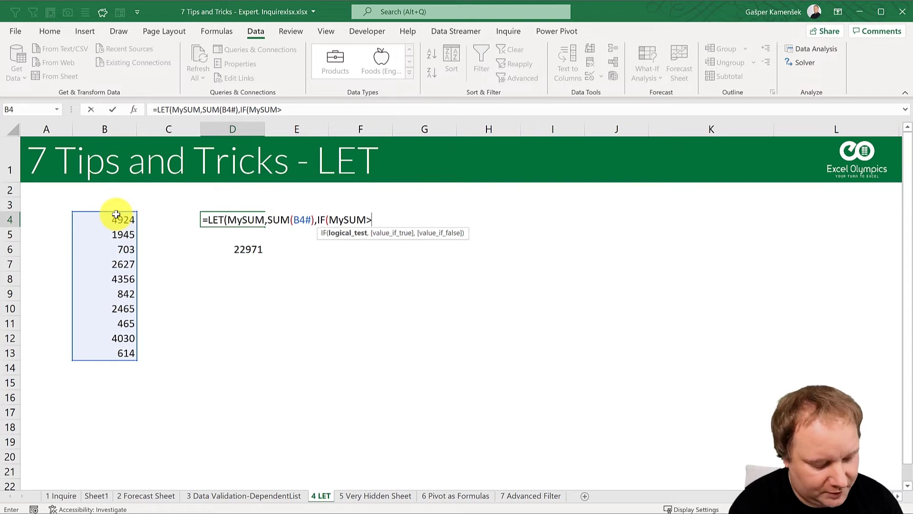
pyautogui.write('29000')
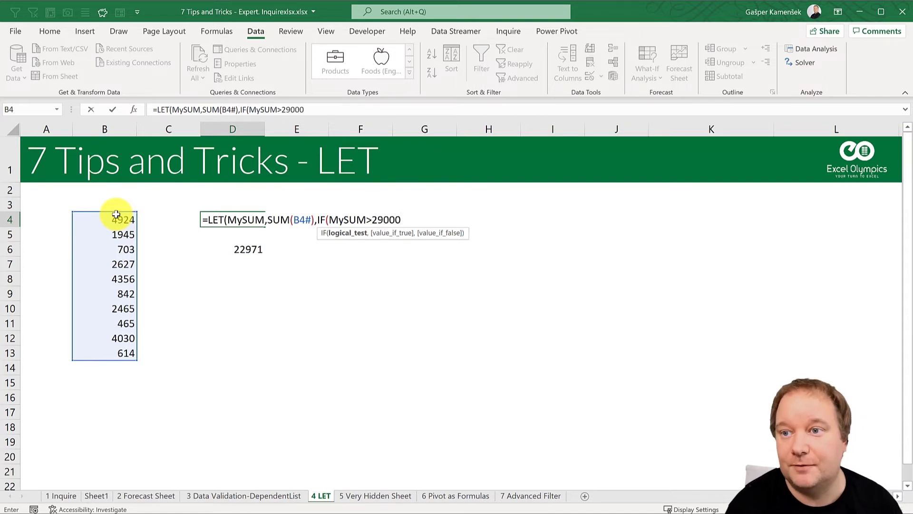
pyautogui.write(',')
pyautogui.write('MySU')
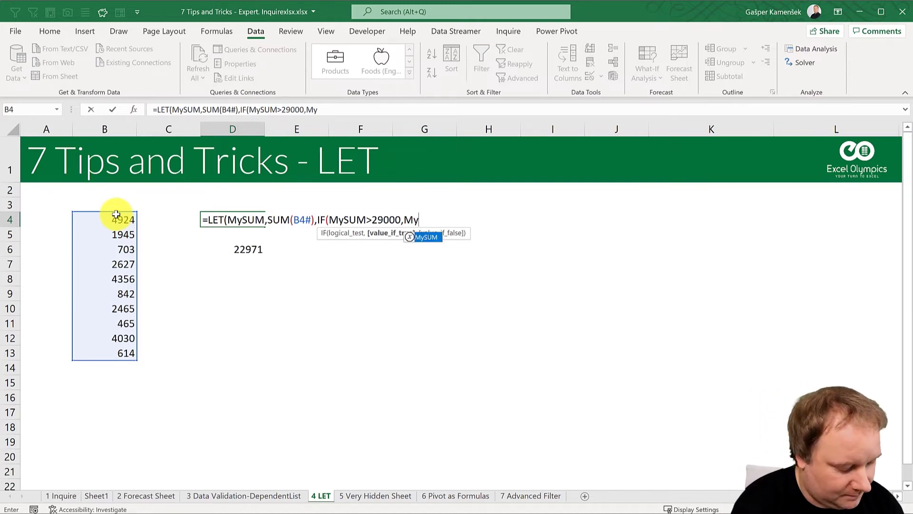
pyautogui.write('M')
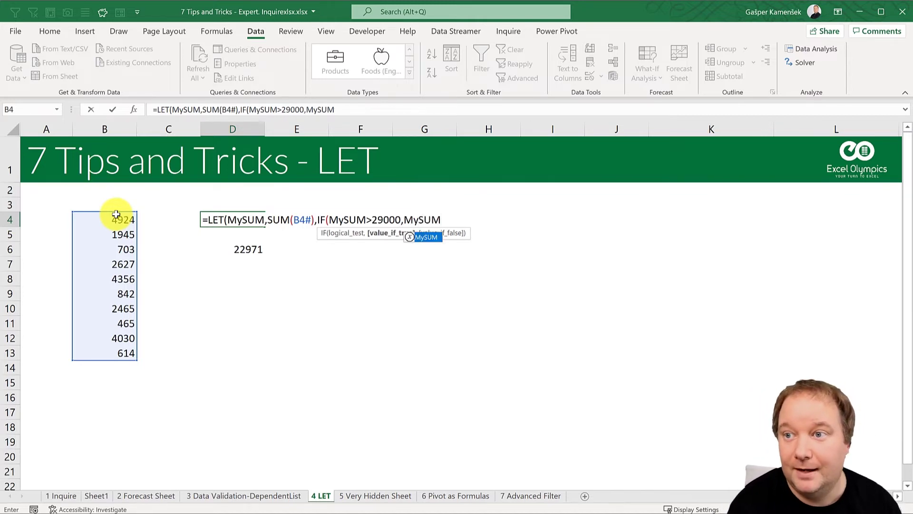
pyautogui.write(',')
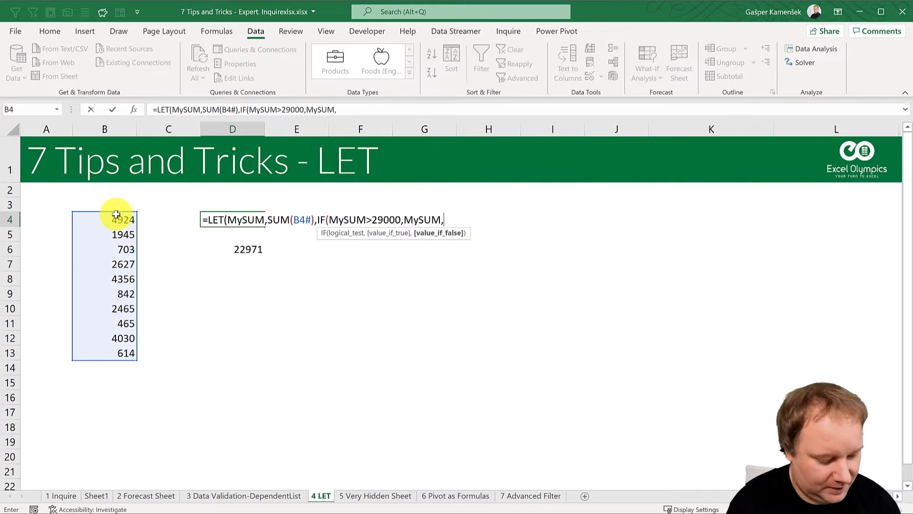
pyautogui.write('MySUM')
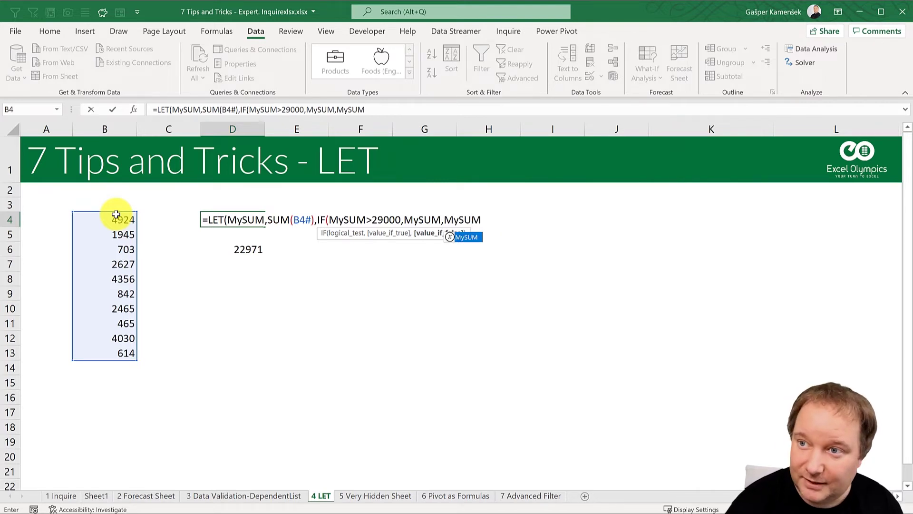
pyautogui.write('+')
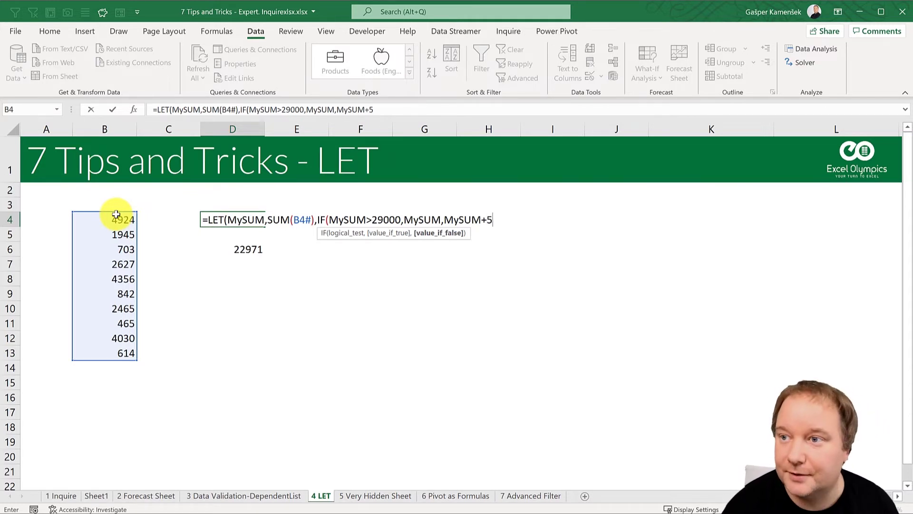
pyautogui.write('5000)')
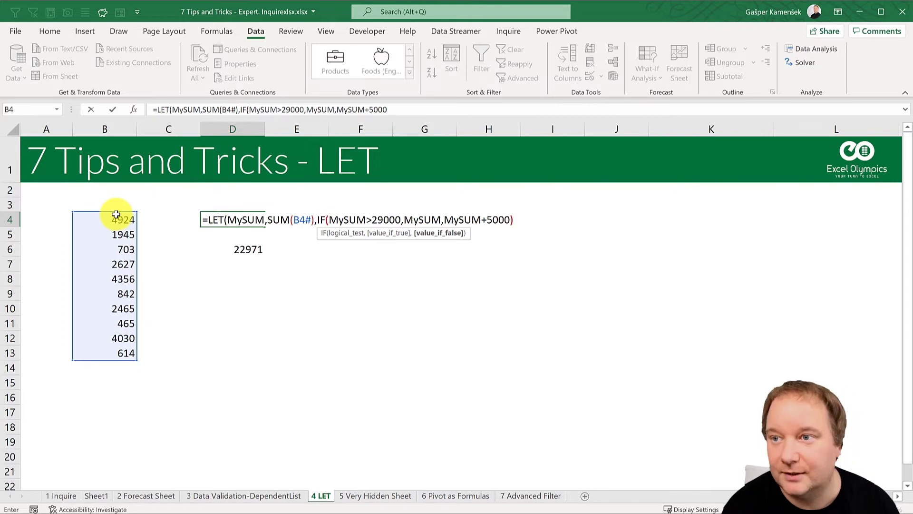
pyautogui.write(')')
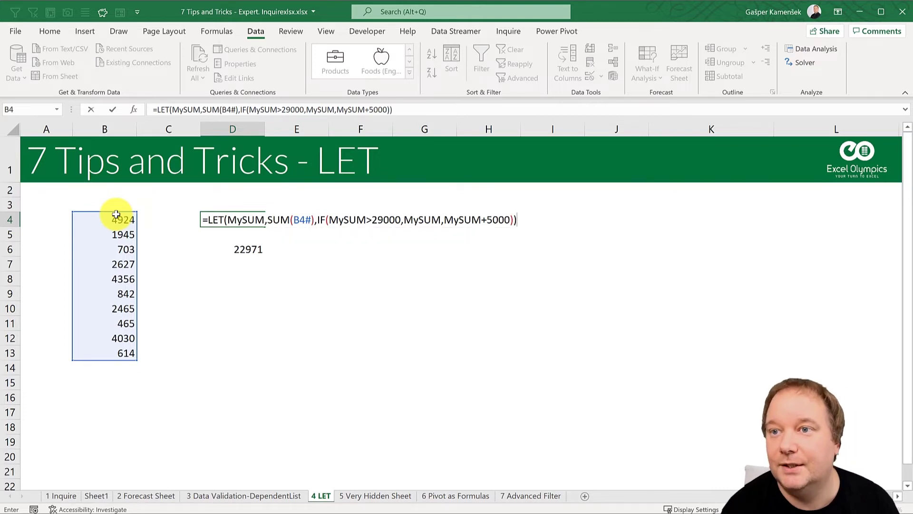
pyautogui.press('Return')
pyautogui.press('Up')
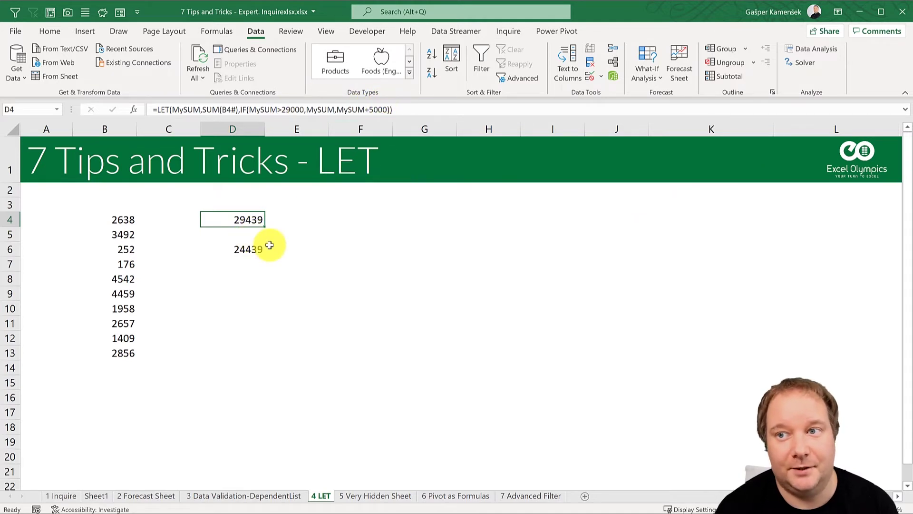
# Run Calculate Now repeatedly until the random total exceeds 29000, giving 29086 in D4 and D6.
pyautogui.click(217, 31)
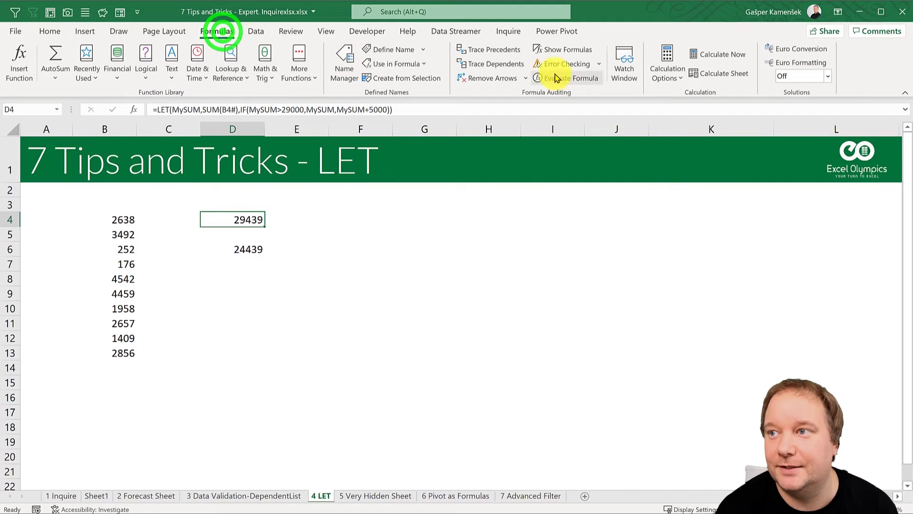
pyautogui.click(707, 59)
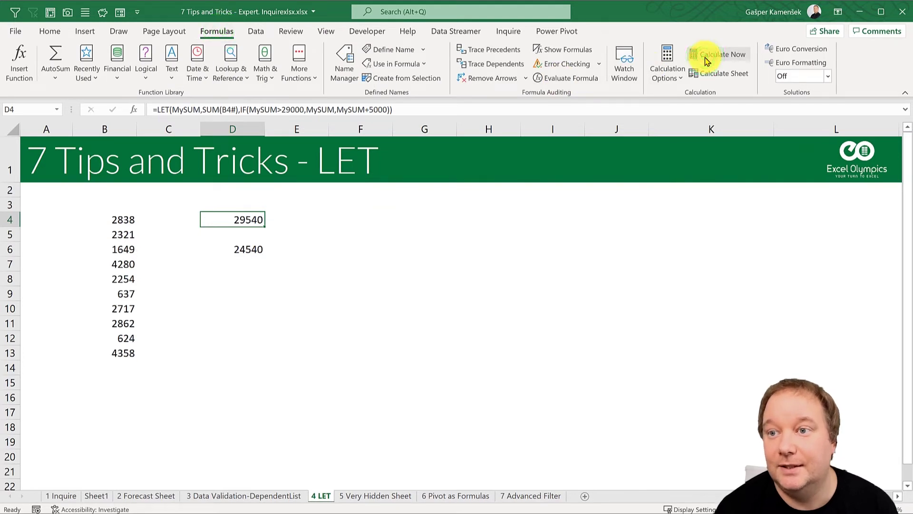
pyautogui.click(707, 59)
pyautogui.click(707, 59)
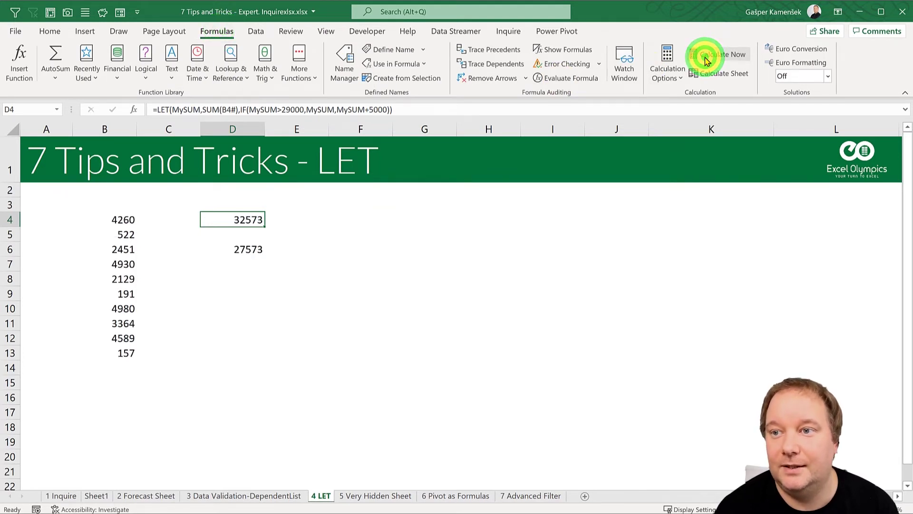
pyautogui.click(708, 60)
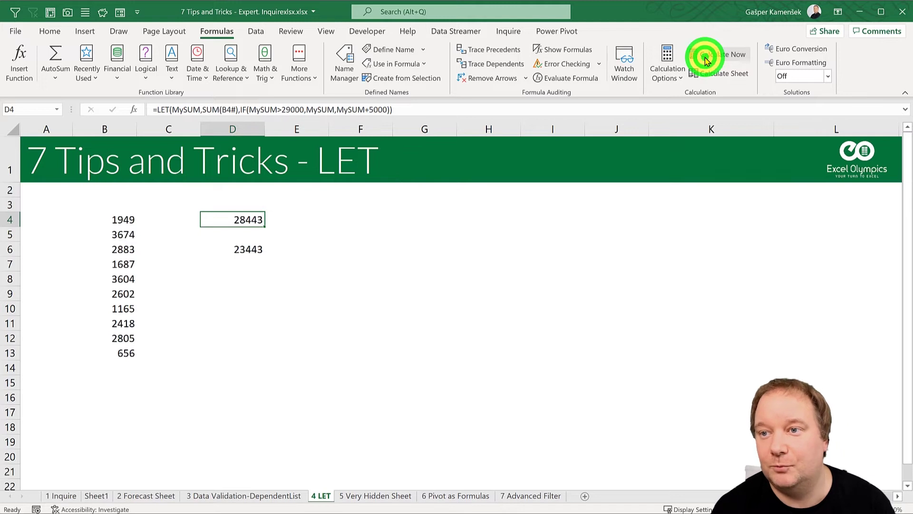
pyautogui.click(707, 60)
pyautogui.click(707, 59)
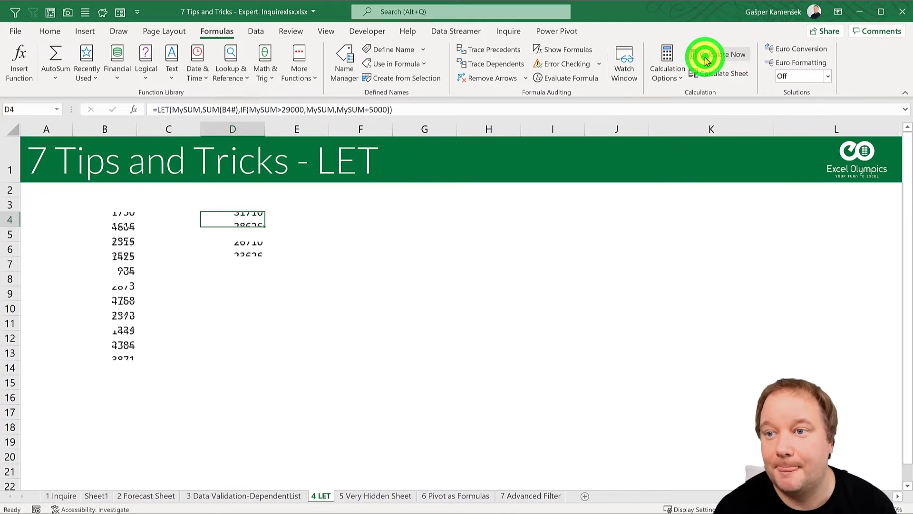
pyautogui.click(708, 59)
pyautogui.click(707, 59)
pyautogui.click(708, 60)
pyautogui.click(707, 60)
pyautogui.click(707, 60)
pyautogui.click(707, 60)
pyautogui.click(707, 60)
pyautogui.click(708, 60)
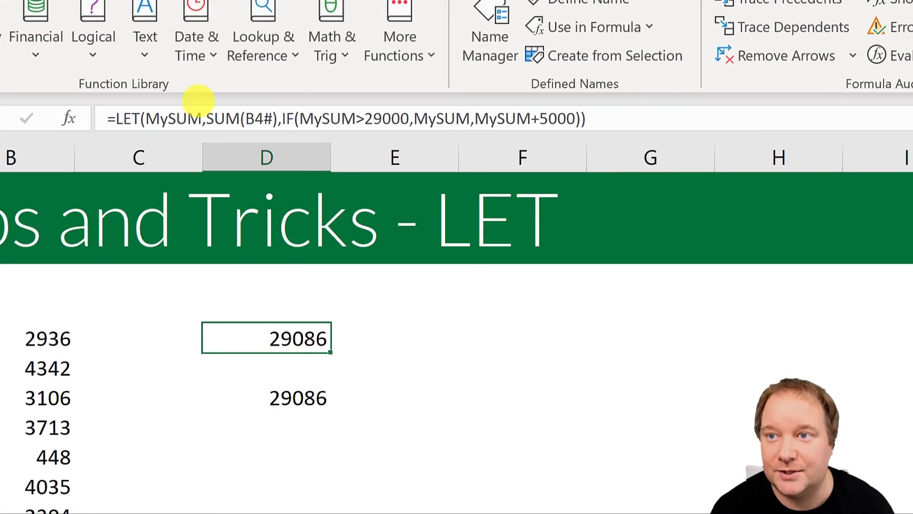
pyautogui.click(198, 100)
pyautogui.click(146, 99)
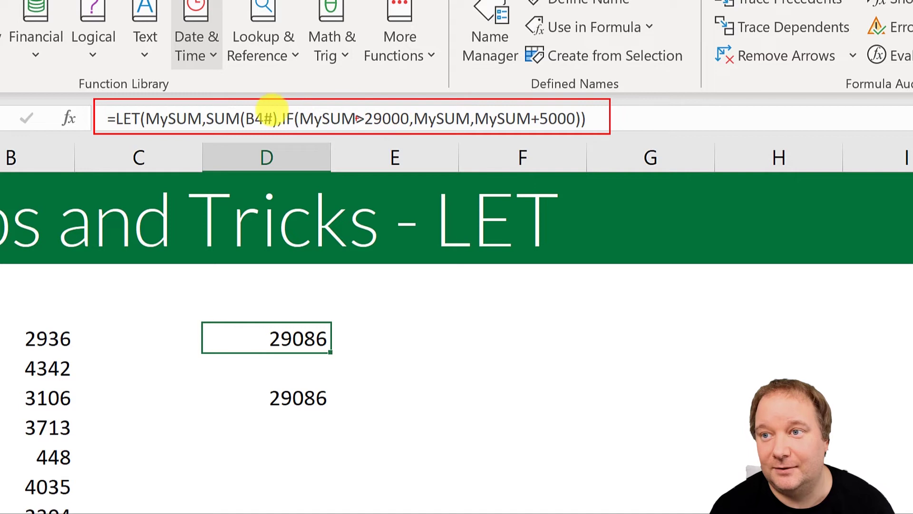
pyautogui.click(264, 116)
pyautogui.click(199, 99)
pyautogui.click(326, 113)
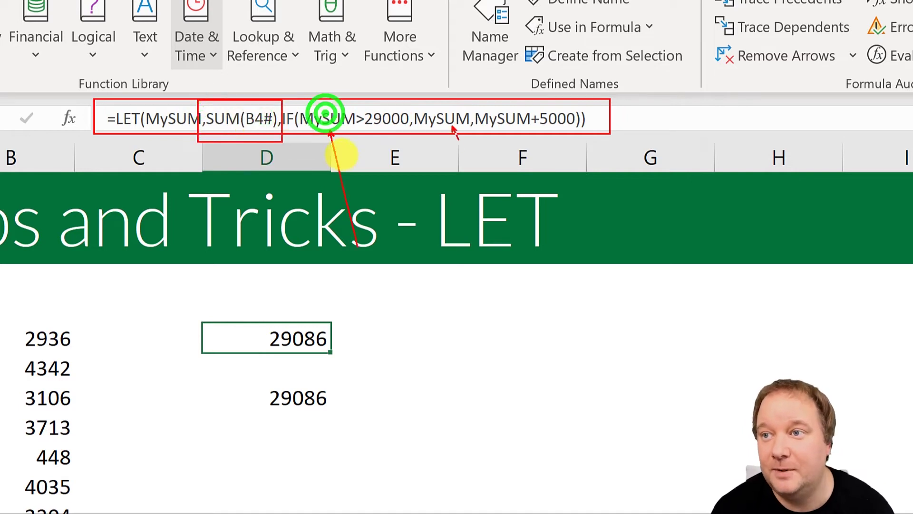
pyautogui.click(352, 116)
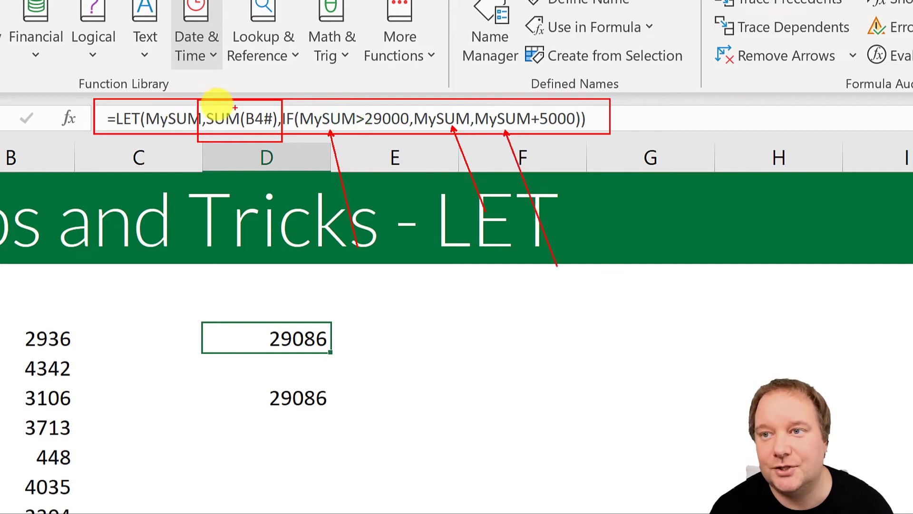
pyautogui.click(217, 104)
pyautogui.click(174, 100)
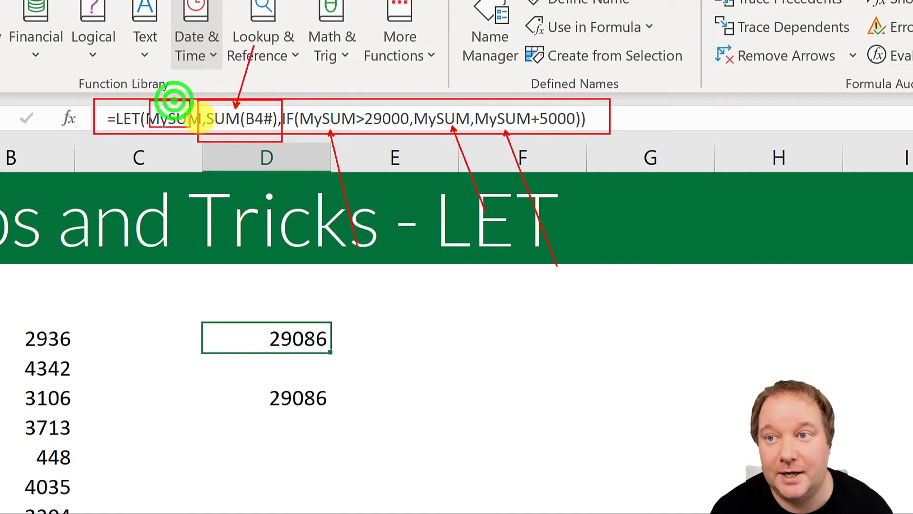
pyautogui.click(250, 101)
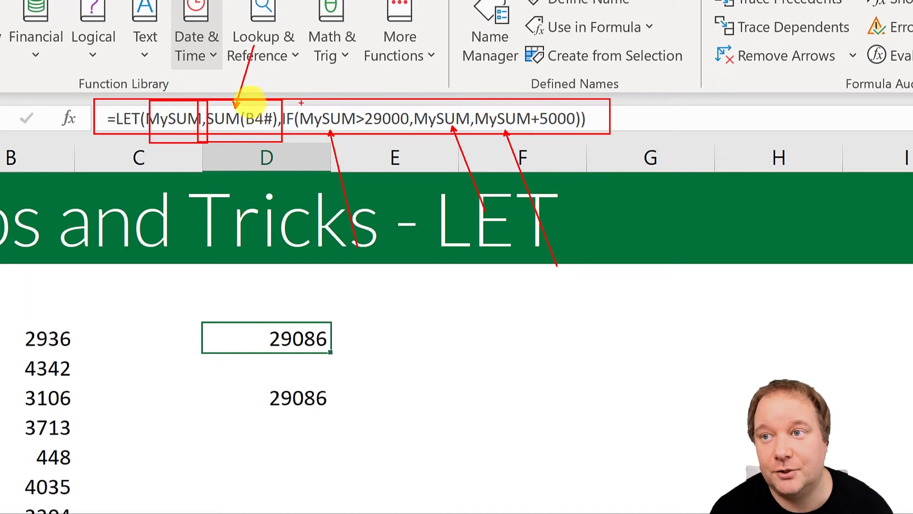
pyautogui.click(303, 98)
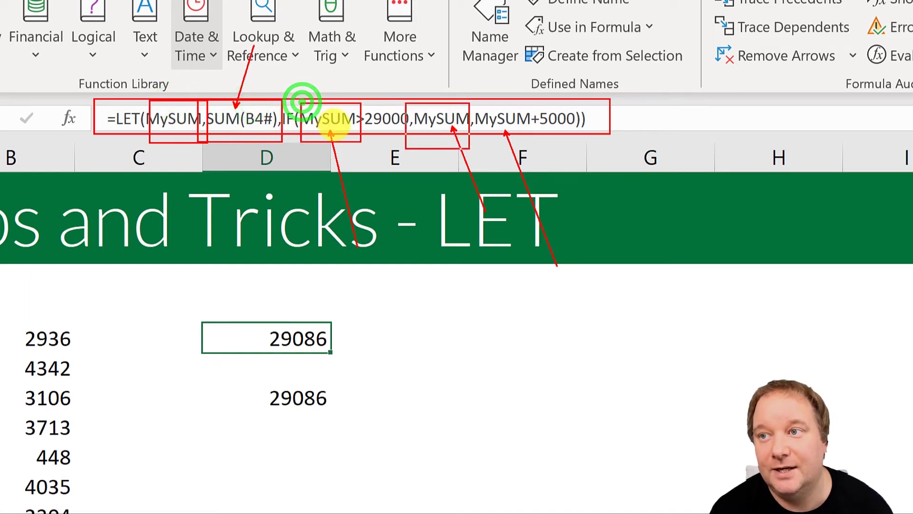
pyautogui.click(336, 100)
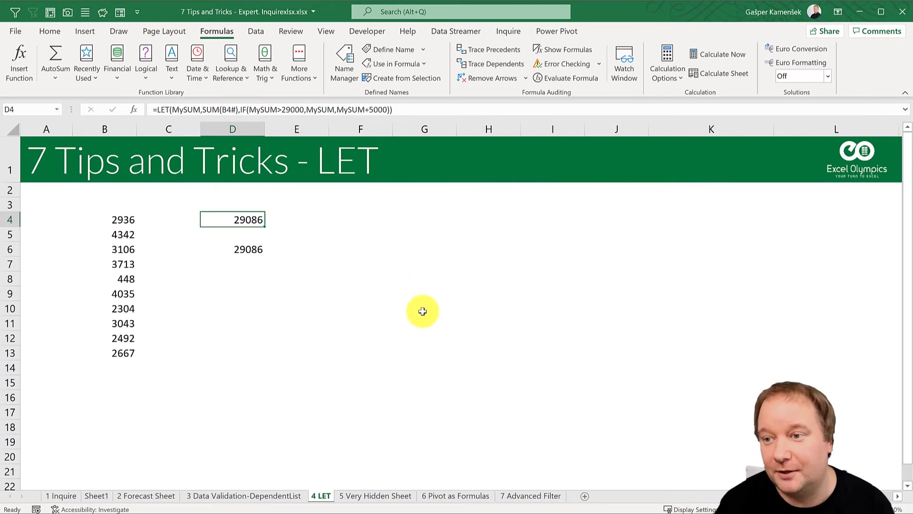
# Go to the 5 Very Hidden Sheet and hide it.
pyautogui.click(367, 495)
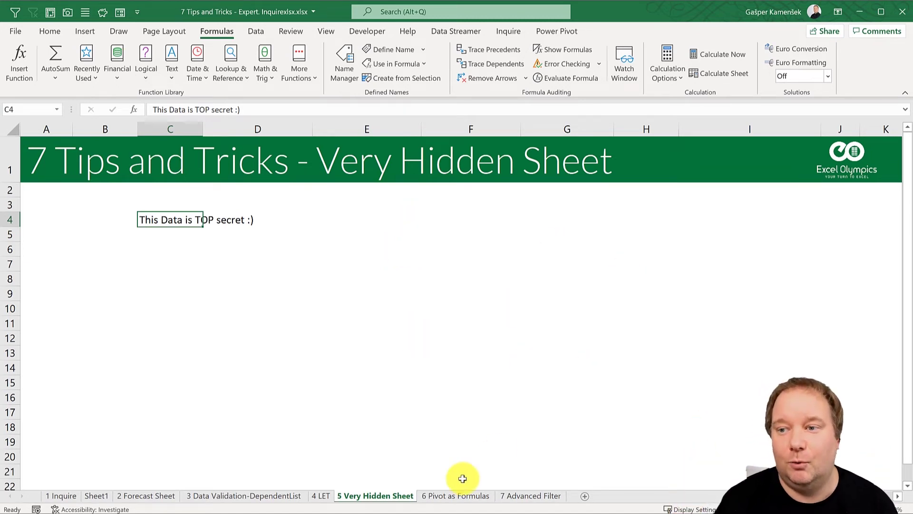
pyautogui.rightClick(379, 496)
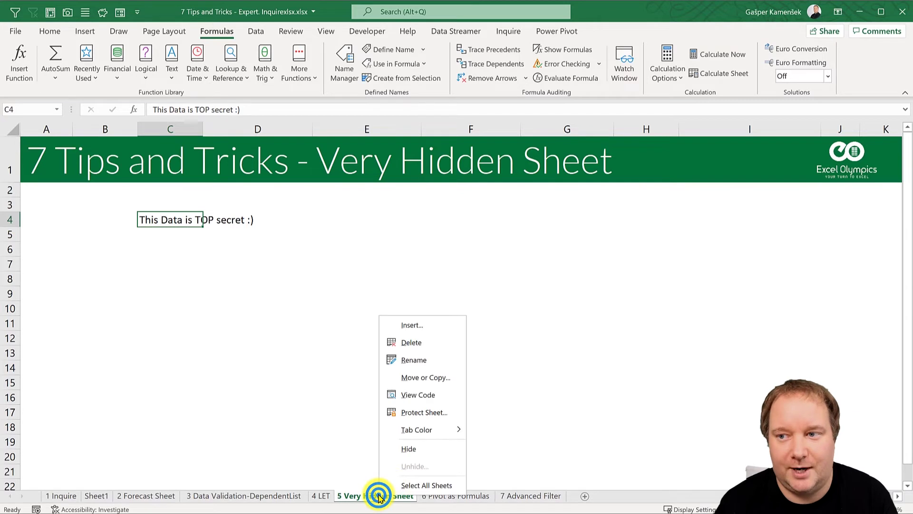
pyautogui.click(419, 456)
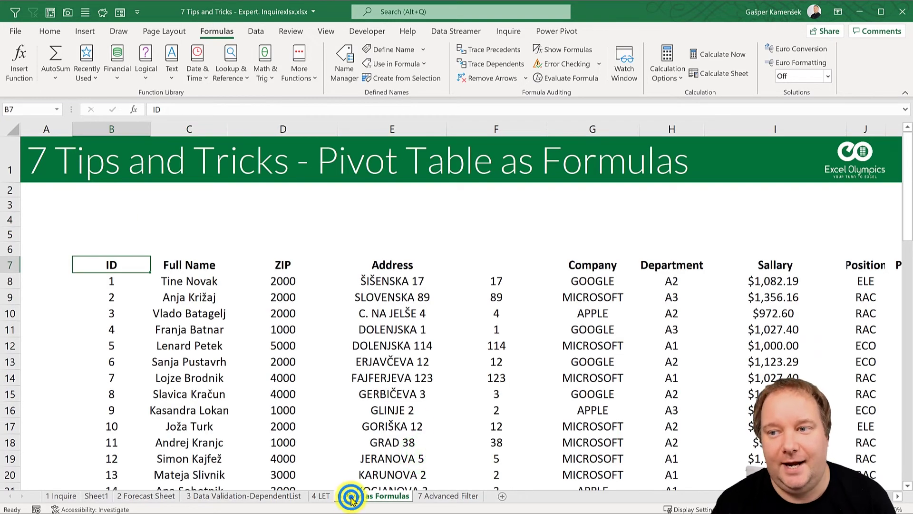
# Unhide the 5 Very Hidden Sheet through the Unhide dialog.
pyautogui.rightClick(350, 497)
pyautogui.click(380, 471)
pyautogui.click(304, 436)
pyautogui.click(393, 510)
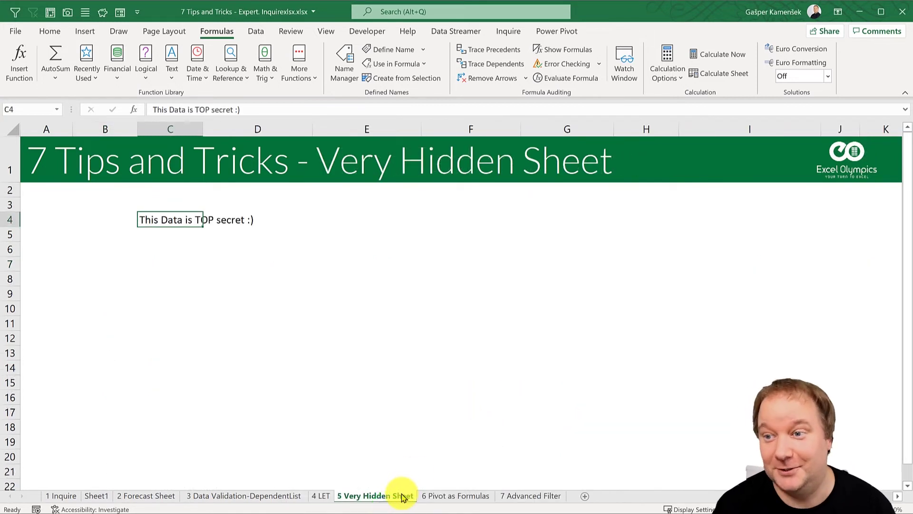
pyautogui.click(368, 32)
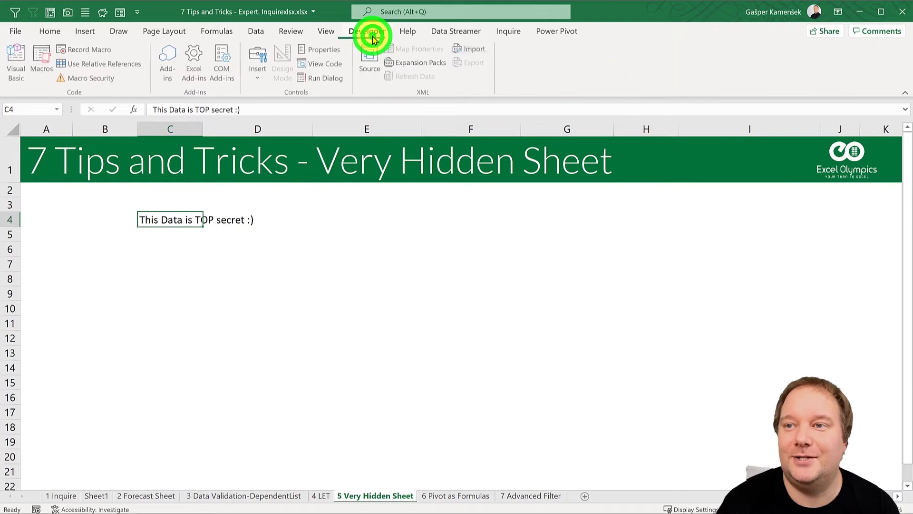
# In the VBA editor, select Sheet5 and show its Properties window.
pyautogui.click(16, 64)
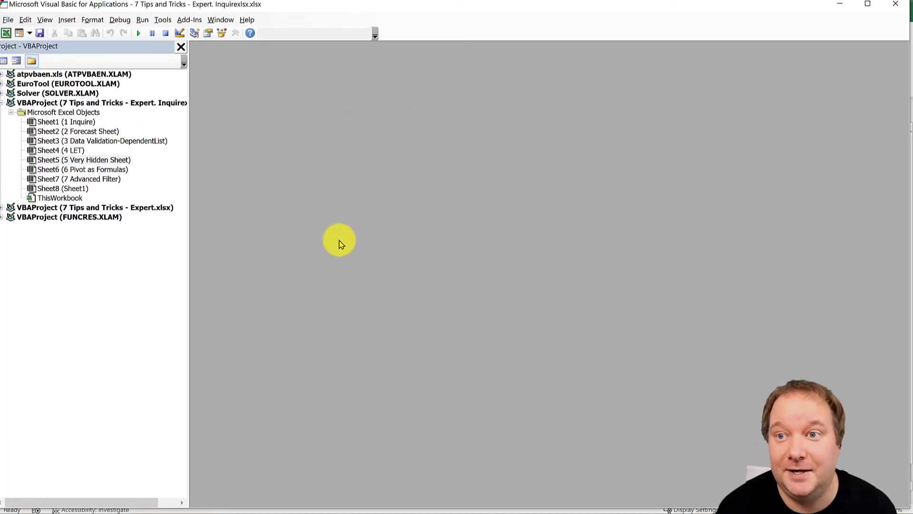
pyautogui.click(87, 161)
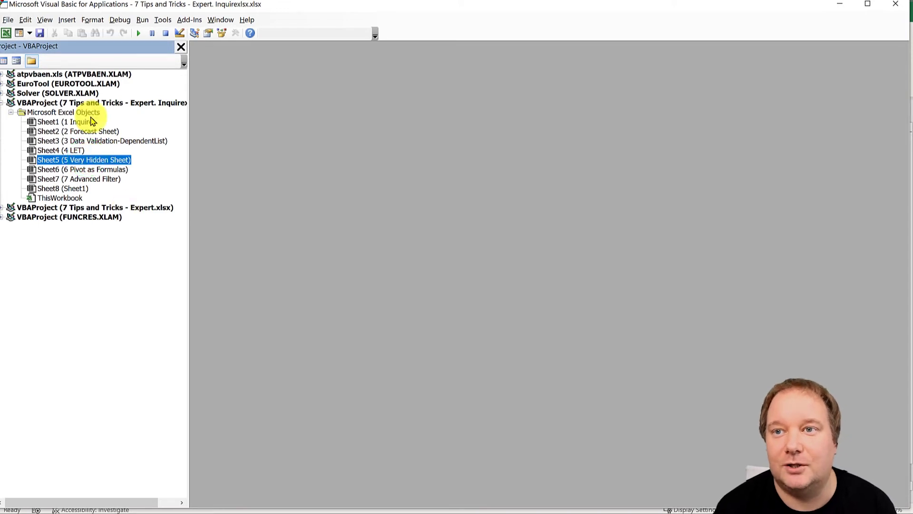
pyautogui.click(45, 21)
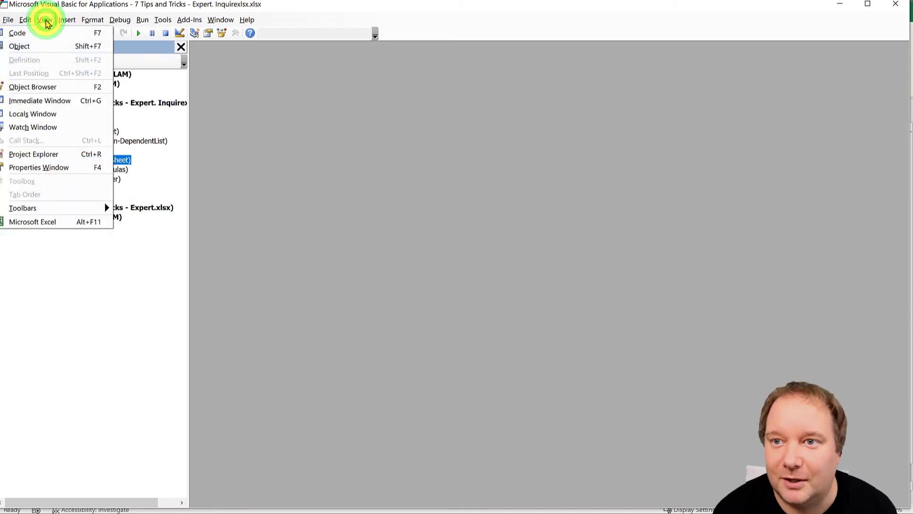
pyautogui.click(47, 21)
pyautogui.click(47, 21)
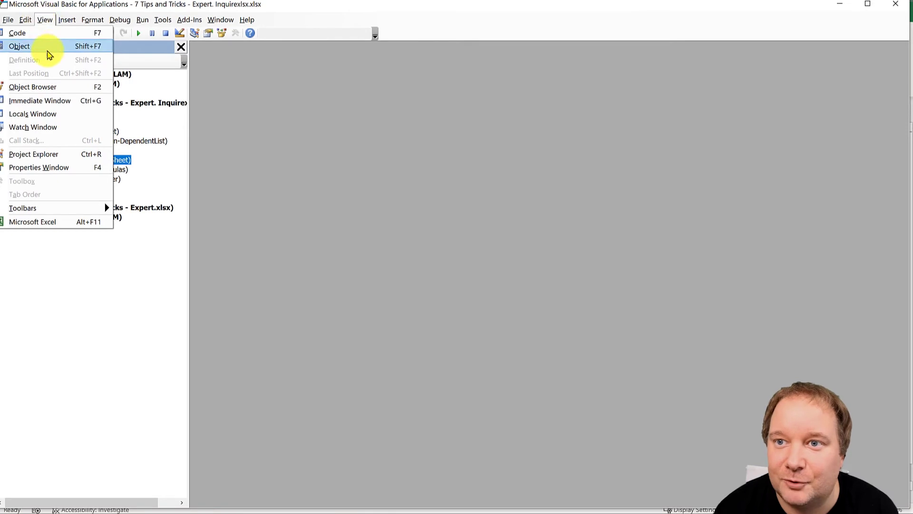
pyautogui.click(45, 167)
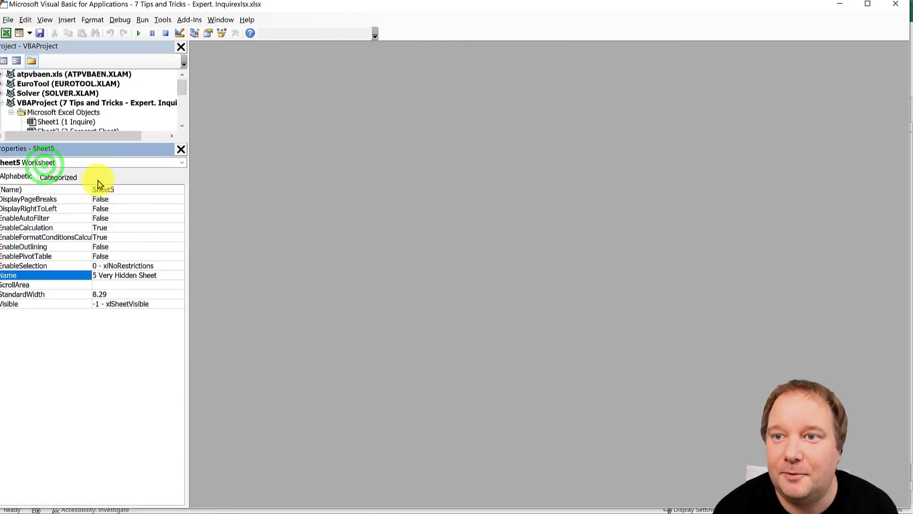
pyautogui.moveTo(99, 140); pyautogui.dragTo(94, 244)
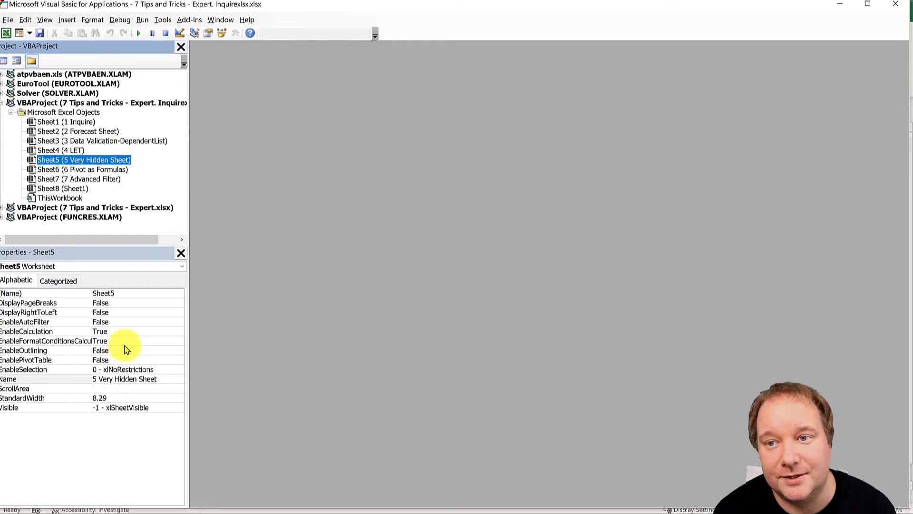
# Set Sheet5's Visible property to 2 - xlSheetVeryHidden and close the editor.
pyautogui.click(57, 408)
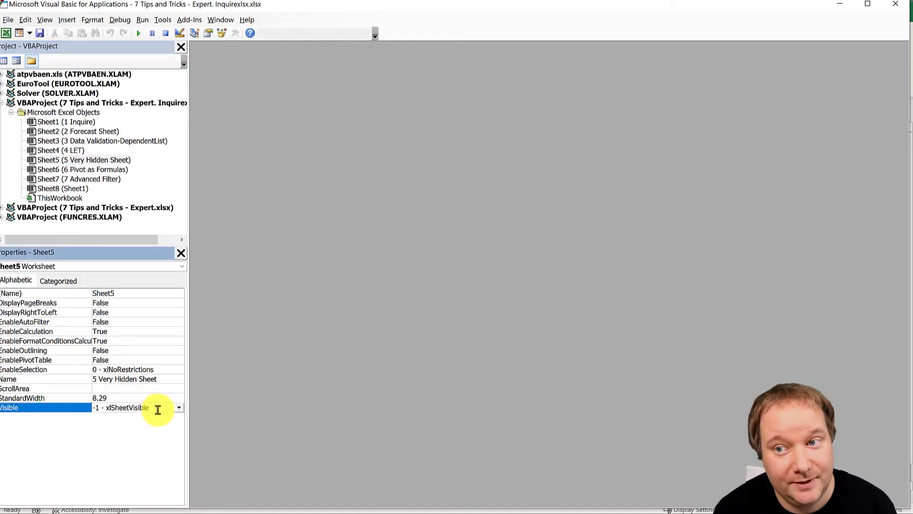
pyautogui.click(179, 408)
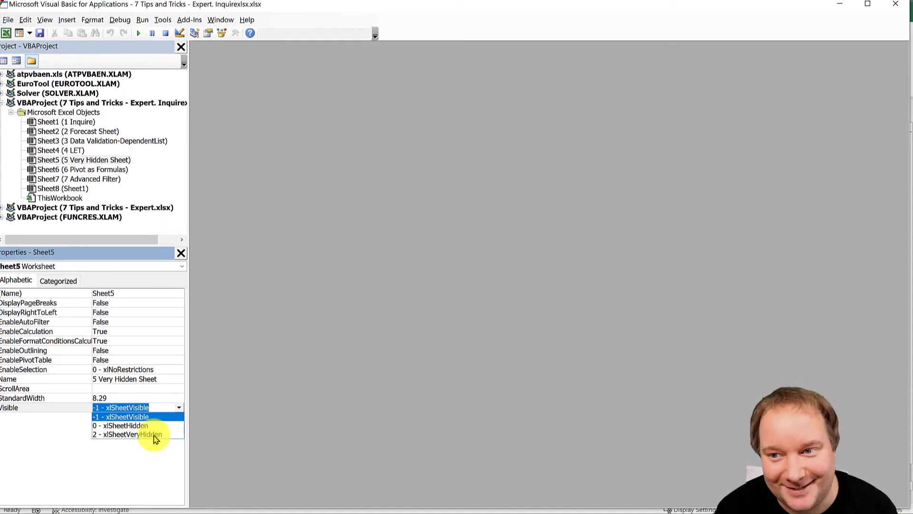
pyautogui.click(155, 434)
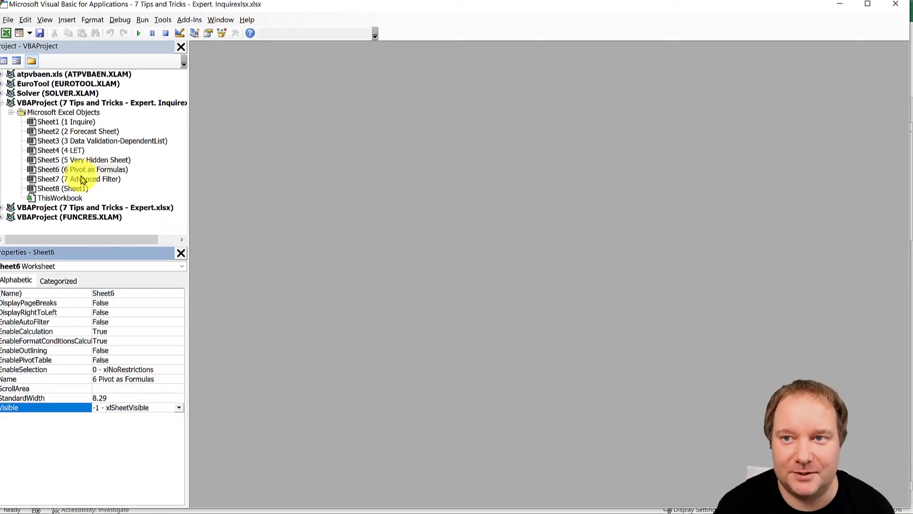
pyautogui.click(91, 161)
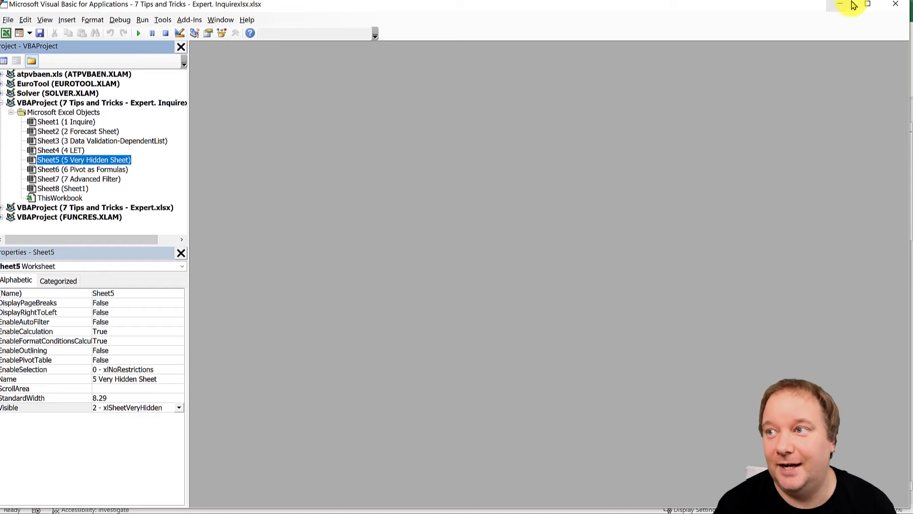
pyautogui.click(896, 4)
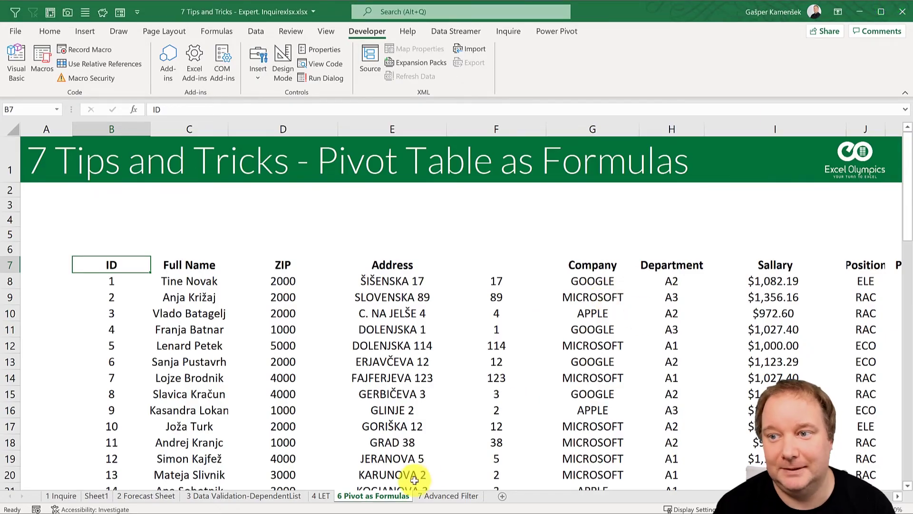
# With Unhide unavailable, set Sheet5's Visible property to -1 - xlSheetVisible in the VBA editor.
pyautogui.rightClick(357, 498)
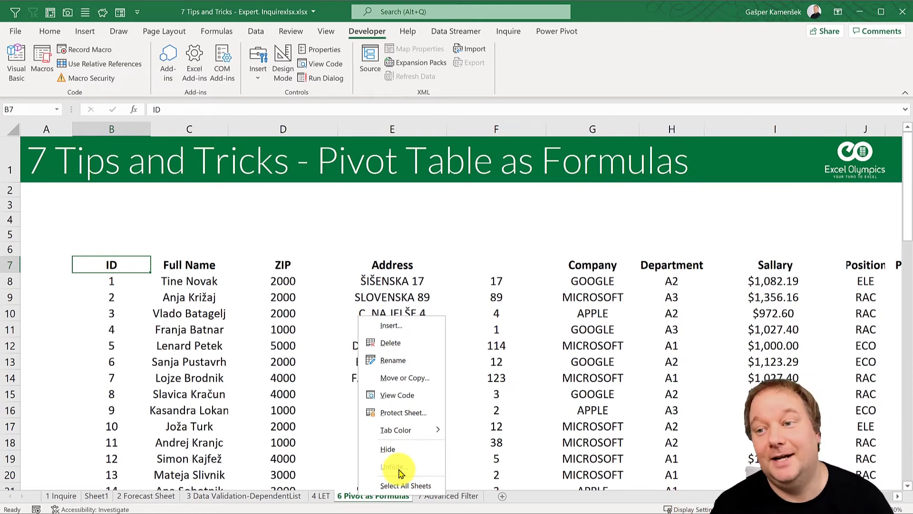
pyautogui.click(357, 30)
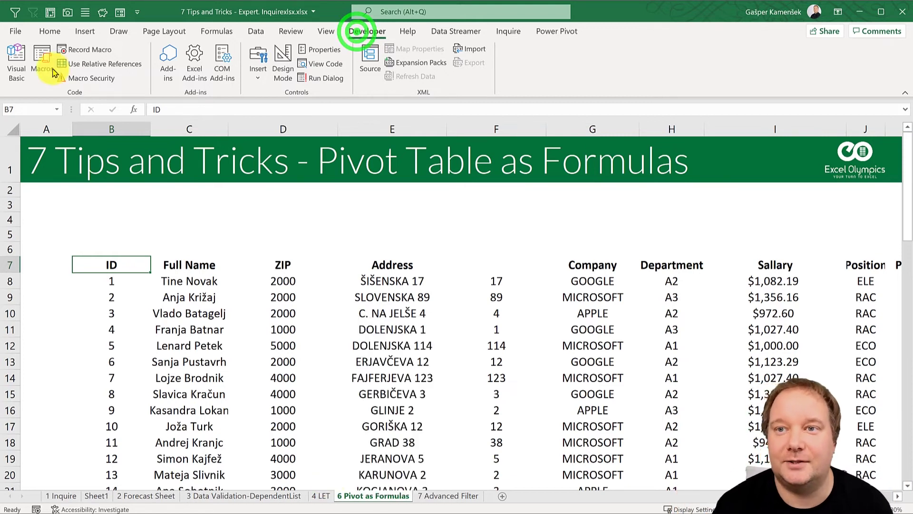
pyautogui.click(17, 59)
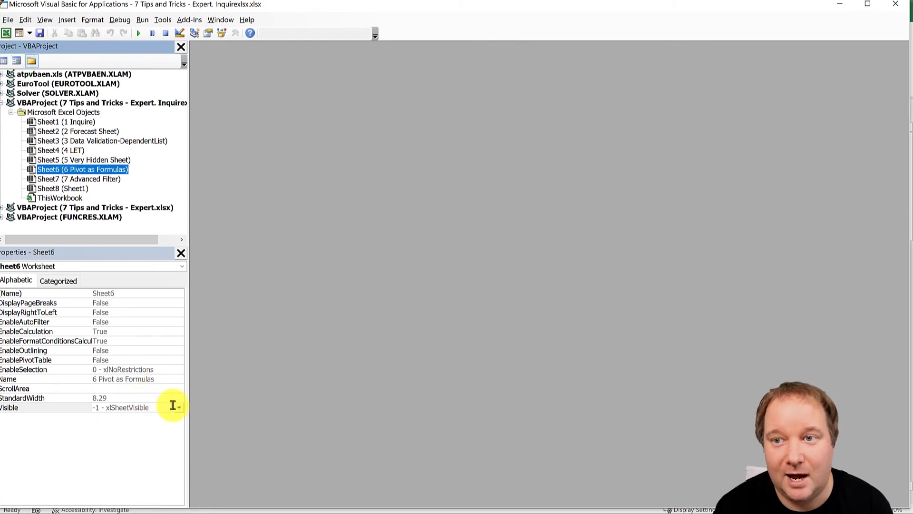
pyautogui.click(90, 160)
pyautogui.click(179, 408)
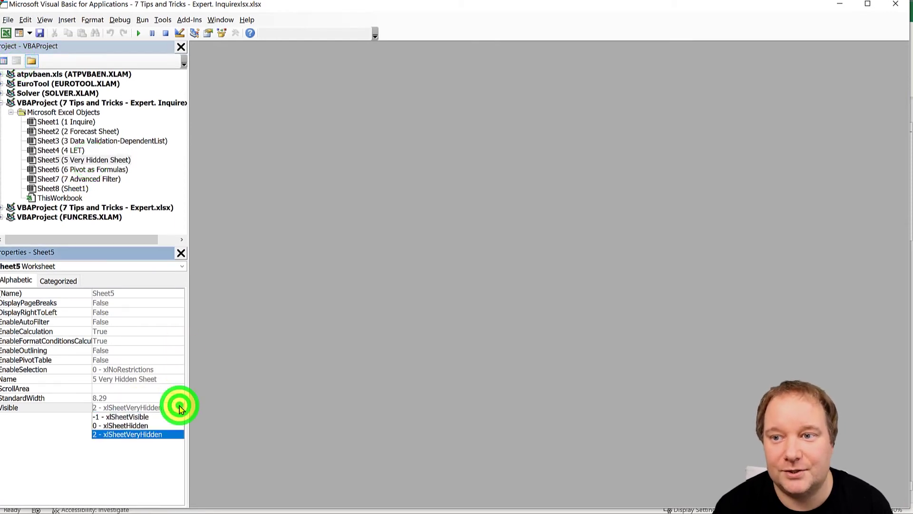
pyautogui.click(143, 416)
# Check the restored 5 Very Hidden Sheet, then return to 6 Pivot as Formulas.
pyautogui.click(895, 5)
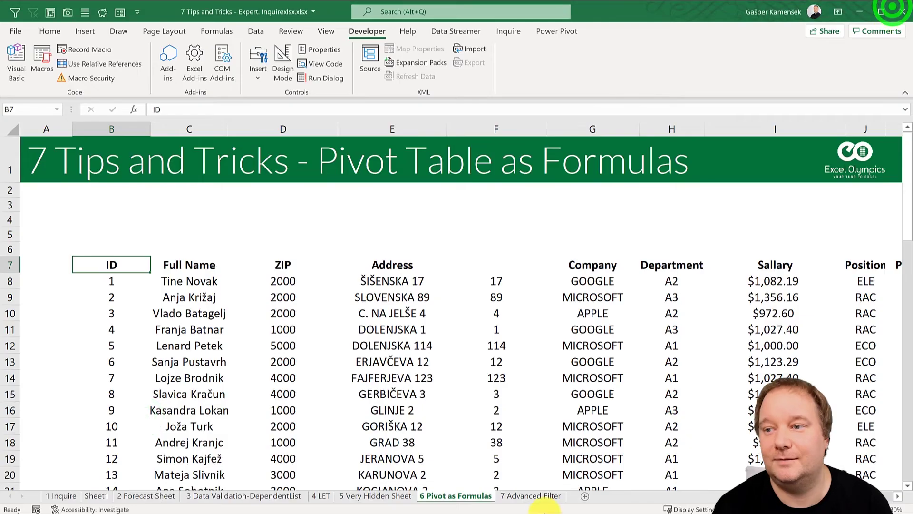
pyautogui.click(378, 497)
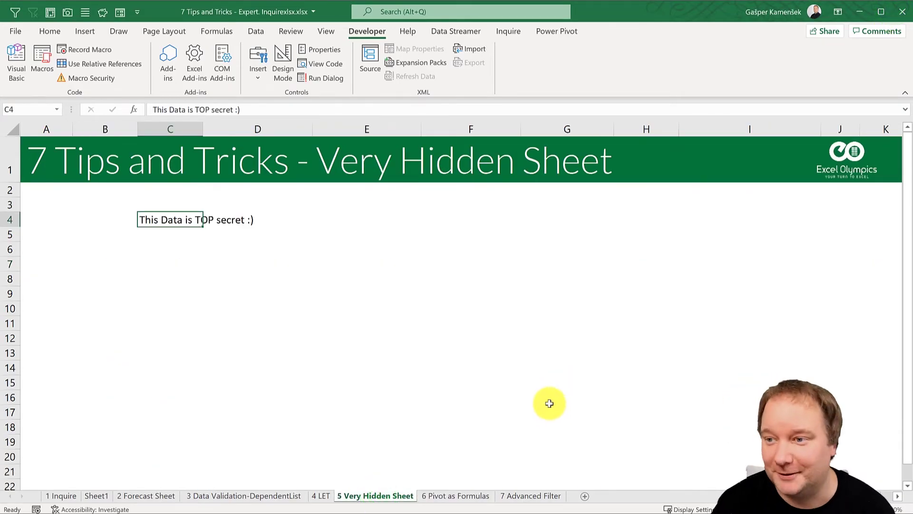
pyautogui.click(454, 497)
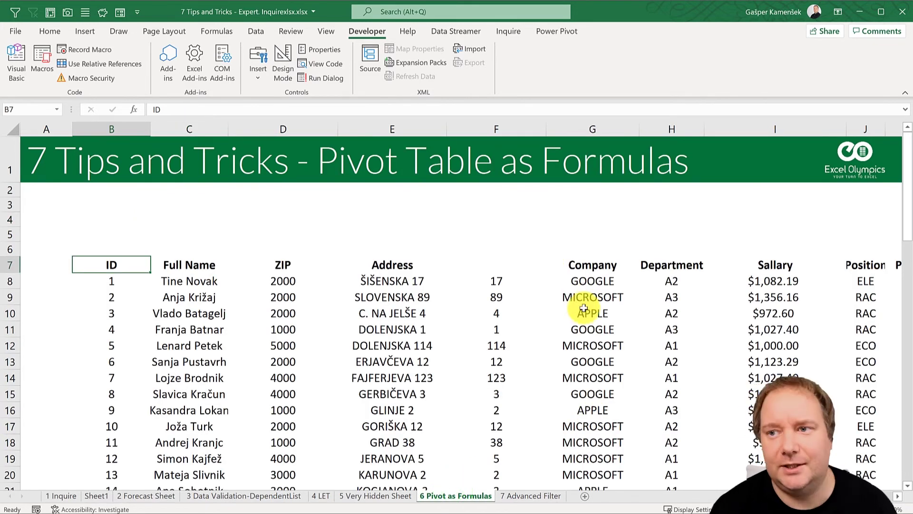
pyautogui.keyDown('ctrl'); pyautogui.scroll(-1, 583, 307); pyautogui.keyUp('ctrl')
pyautogui.scroll(-1, 584, 308)
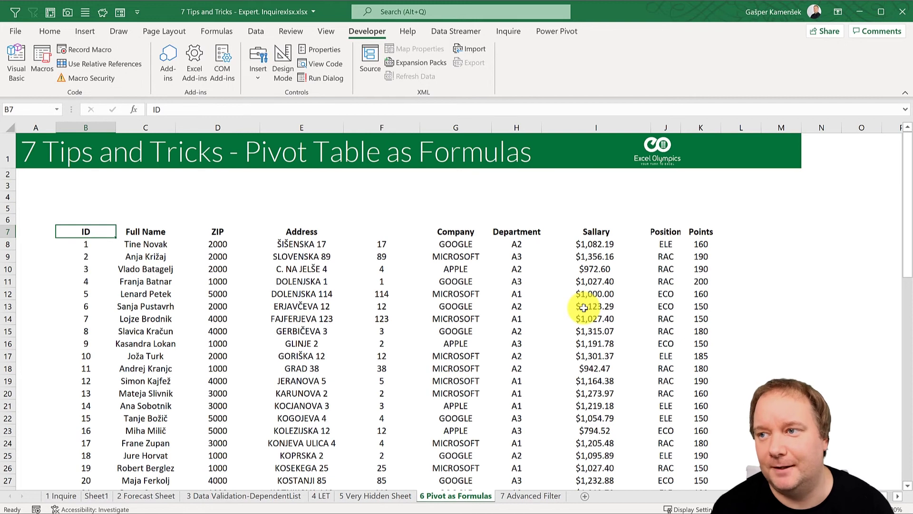
pyautogui.keyDown('ctrl'); pyautogui.scroll(2, 584, 308); pyautogui.keyUp('ctrl')
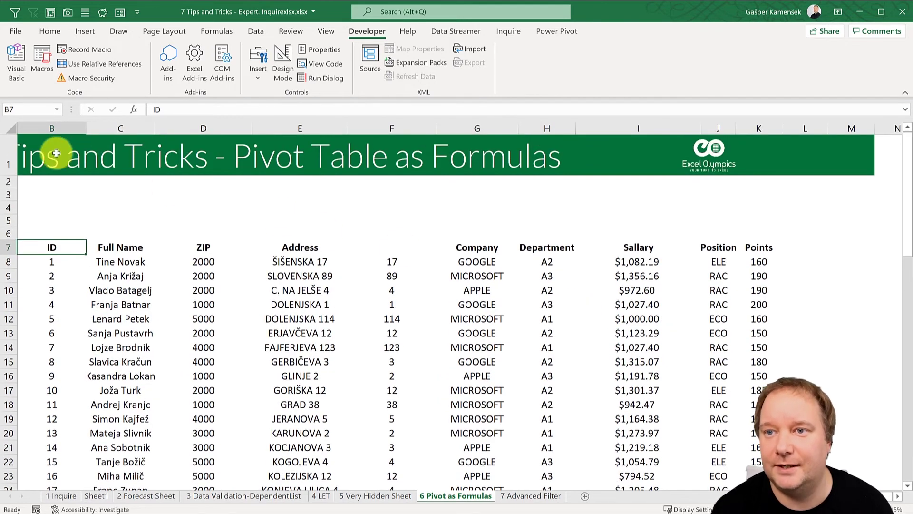
pyautogui.hotkey('ctrl', 'Home')
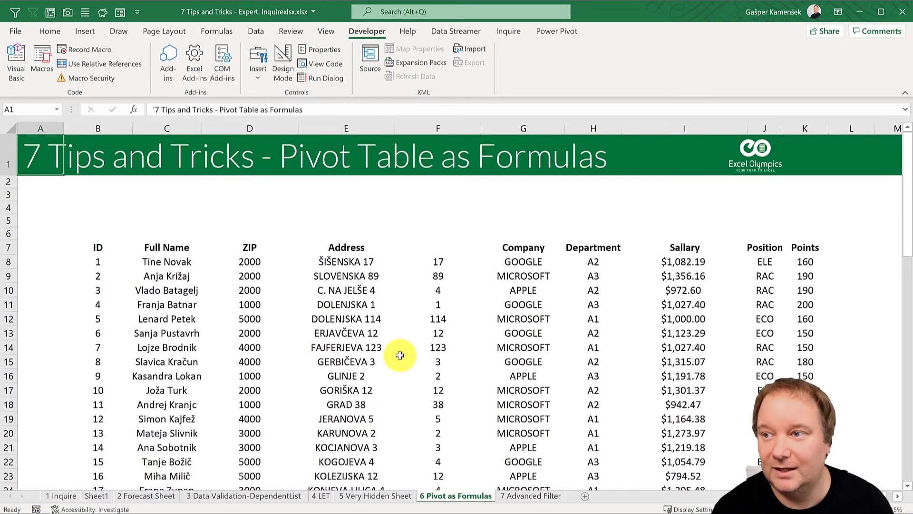
pyautogui.keyDown('ctrl'); pyautogui.scroll(1, 407, 355); pyautogui.keyUp('ctrl')
pyautogui.keyDown('ctrl'); pyautogui.scroll(-1, 411, 362); pyautogui.keyUp('ctrl')
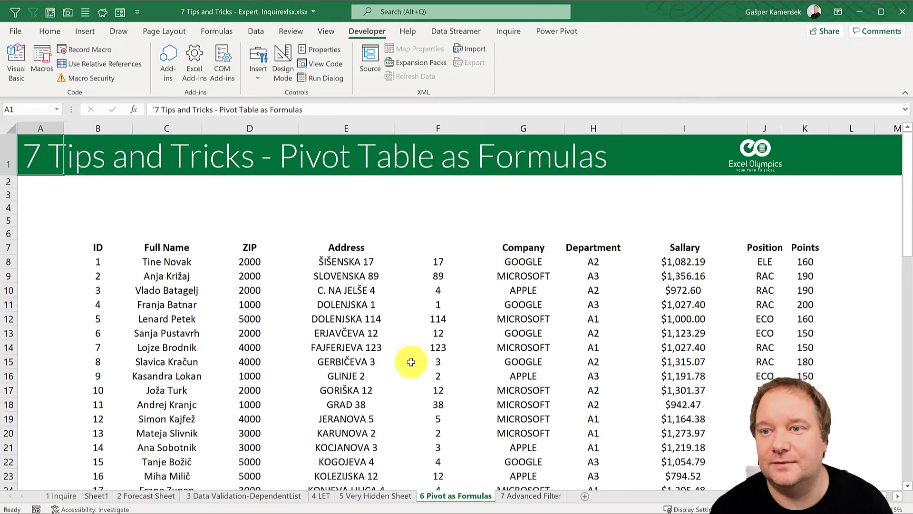
pyautogui.moveTo(346, 261); pyautogui.dragTo(343, 404)
pyautogui.moveTo(181, 264); pyautogui.dragTo(189, 362)
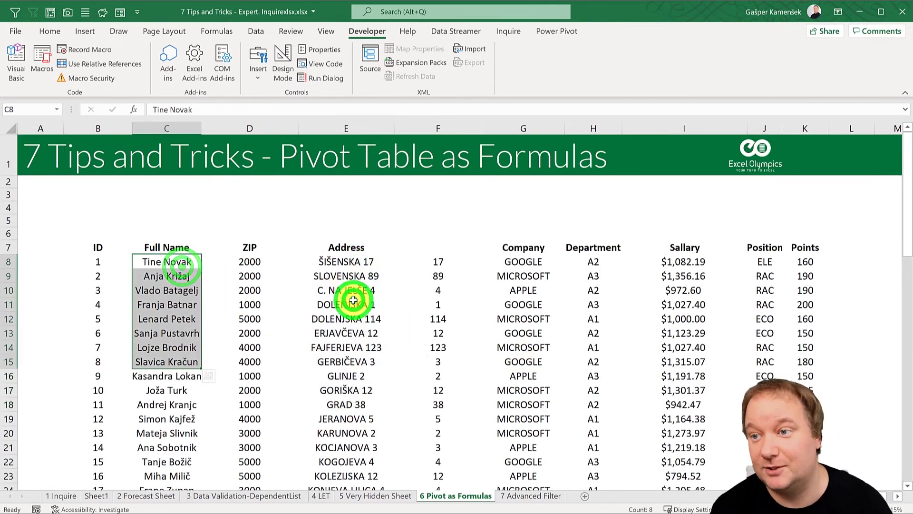
pyautogui.moveTo(350, 277); pyautogui.dragTo(374, 381)
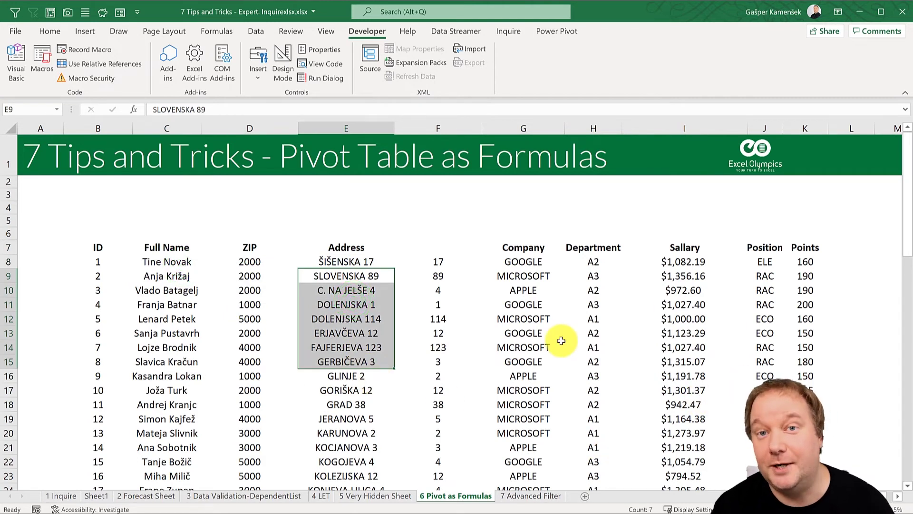
pyautogui.click(522, 290)
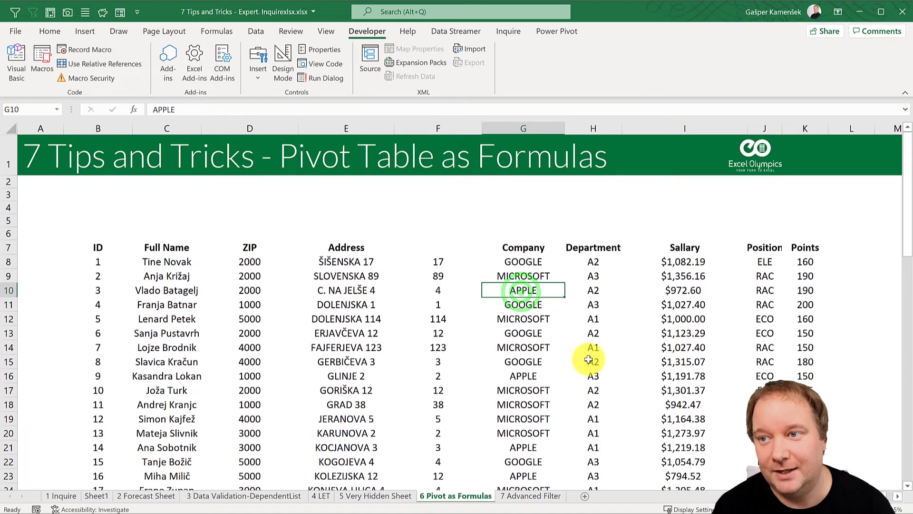
pyautogui.click(77, 31)
pyautogui.click(22, 55)
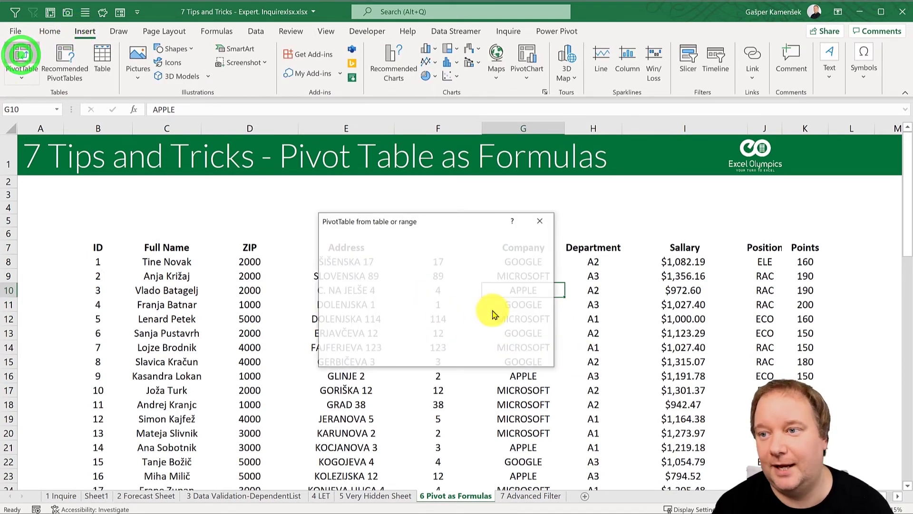
pyautogui.click(484, 354)
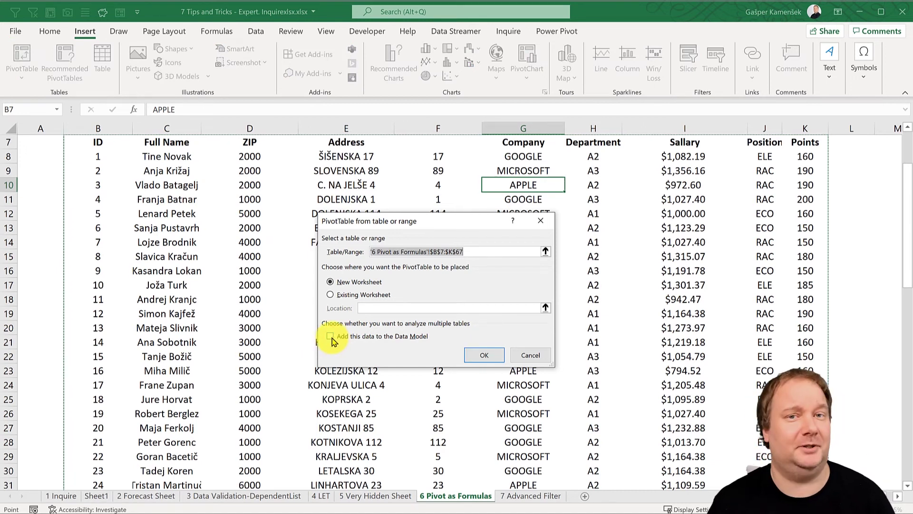
pyautogui.scroll(1, 699, 206)
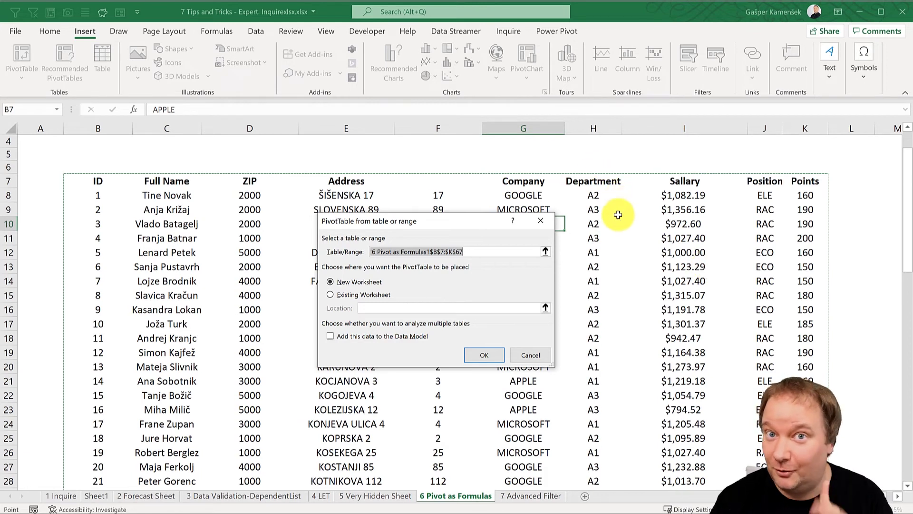
pyautogui.click(330, 337)
pyautogui.click(484, 355)
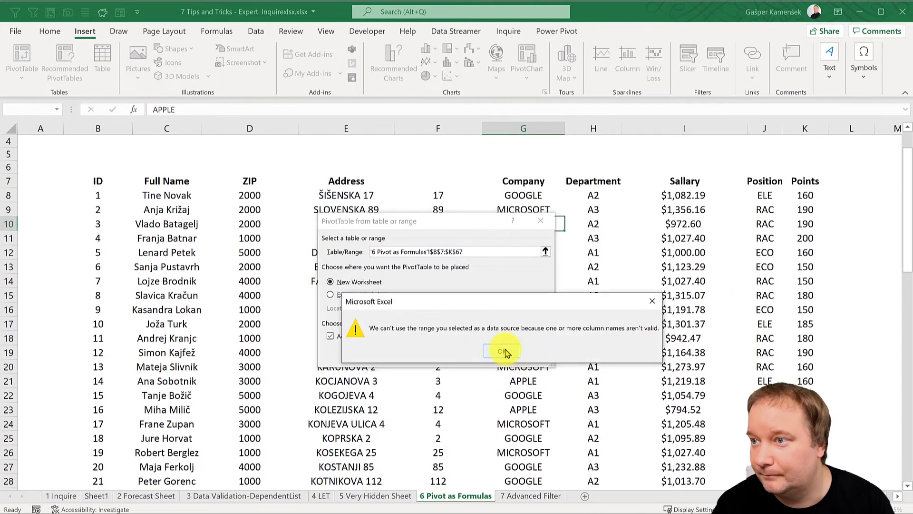
pyautogui.click(505, 352)
pyautogui.click(185, 200)
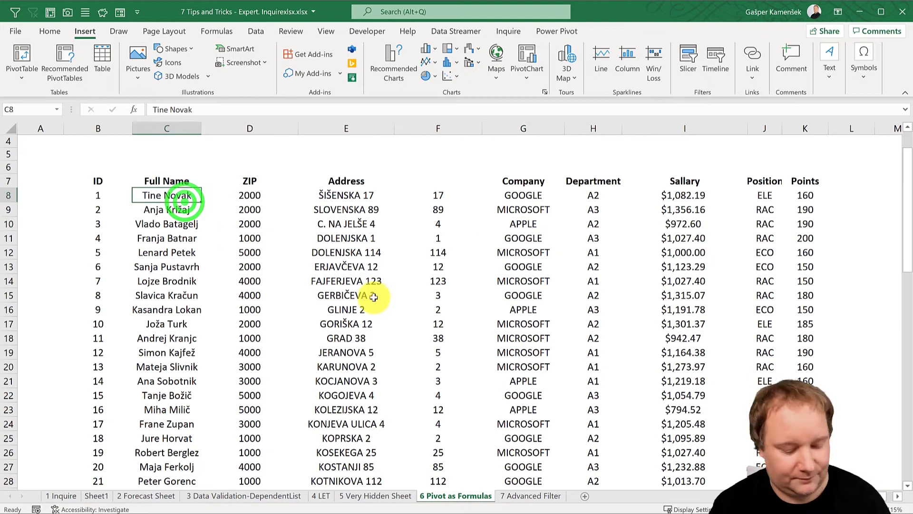
# Convert the staff data to a table, then undo it back to a plain range.
pyautogui.scroll(-1, 373, 297)
pyautogui.hotkey('ctrl', 't')
pyautogui.click(433, 316)
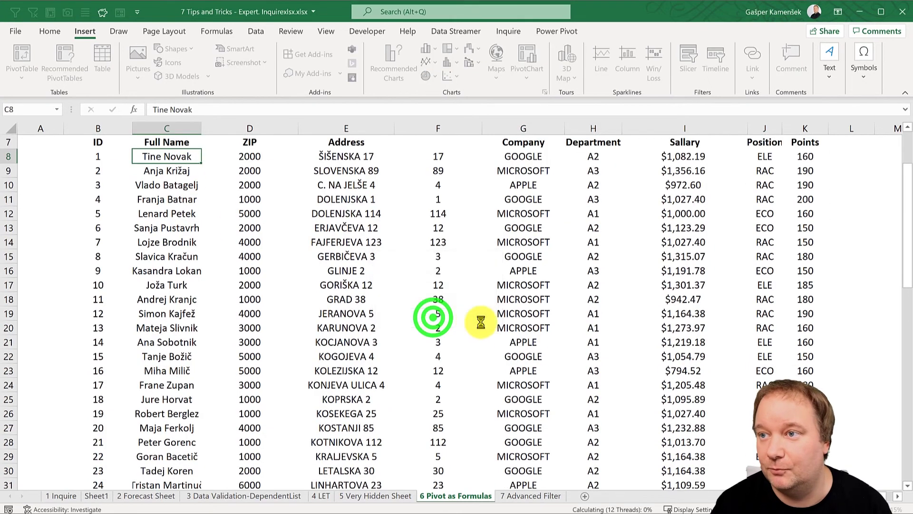
pyautogui.scroll(1, 485, 295)
pyautogui.click(378, 212)
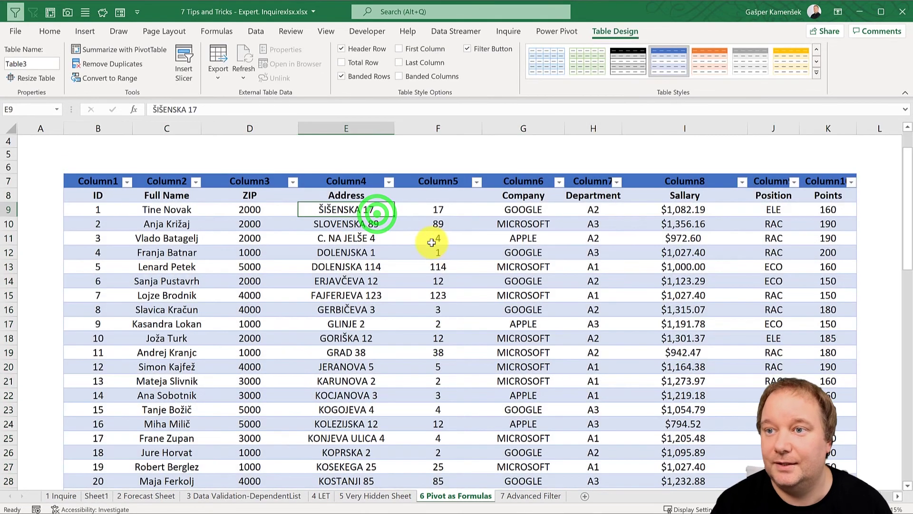
pyautogui.hotkey('ctrl', 'z')
# Delete the house-number column F.
pyautogui.click(437, 181)
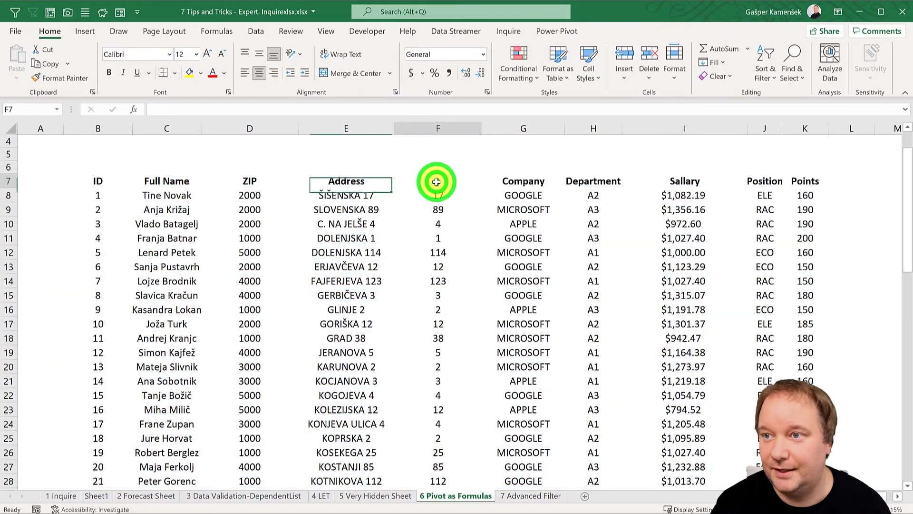
pyautogui.click(460, 129)
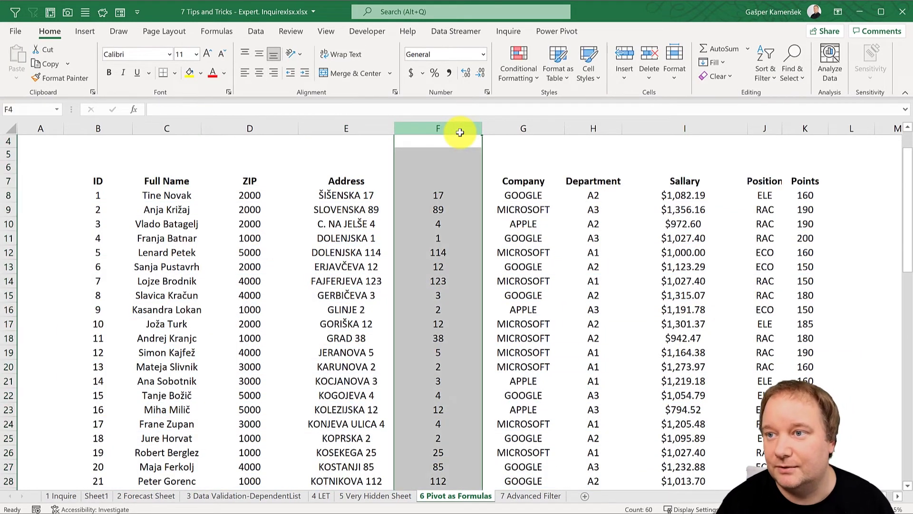
pyautogui.hotkey('ctrl', '-')
pyautogui.scroll(1, 272, 241)
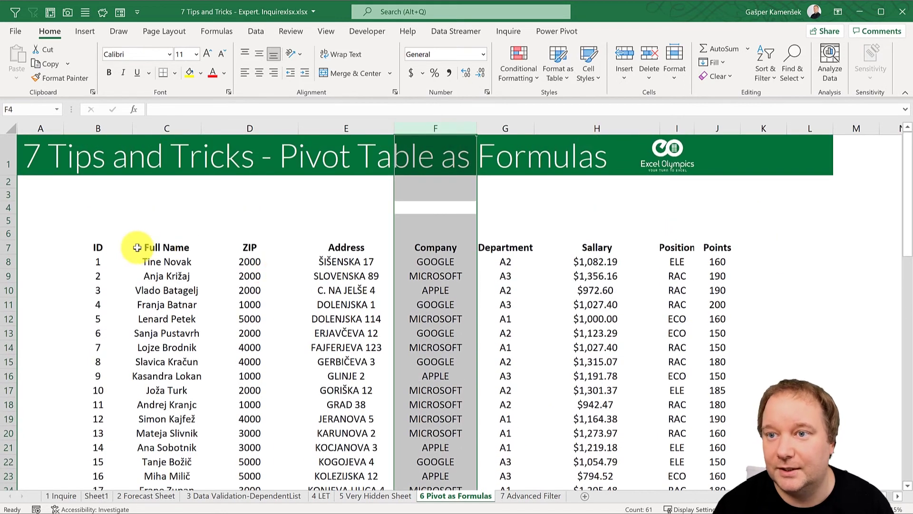
pyautogui.click(101, 248)
# Create a PivotTable from the staff data on a new sheet, adding it to the Data Model.
pyautogui.click(255, 308)
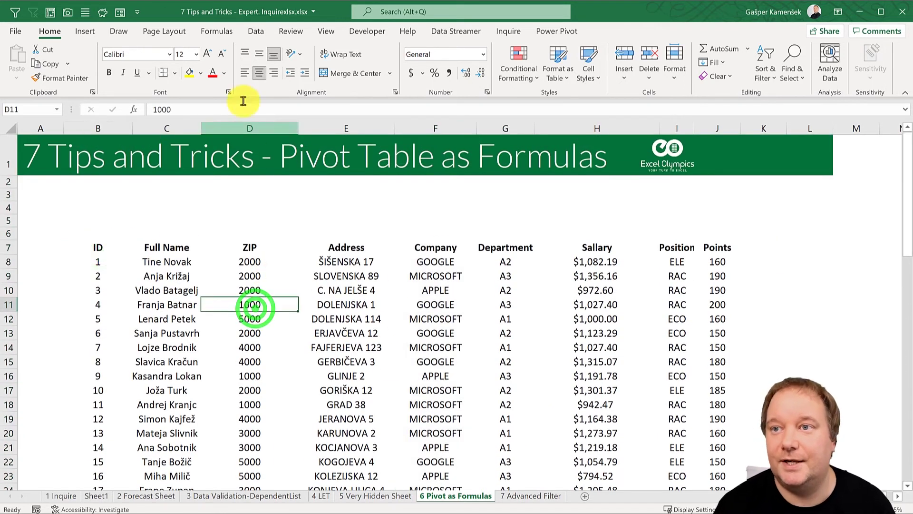
pyautogui.click(84, 31)
pyautogui.click(23, 56)
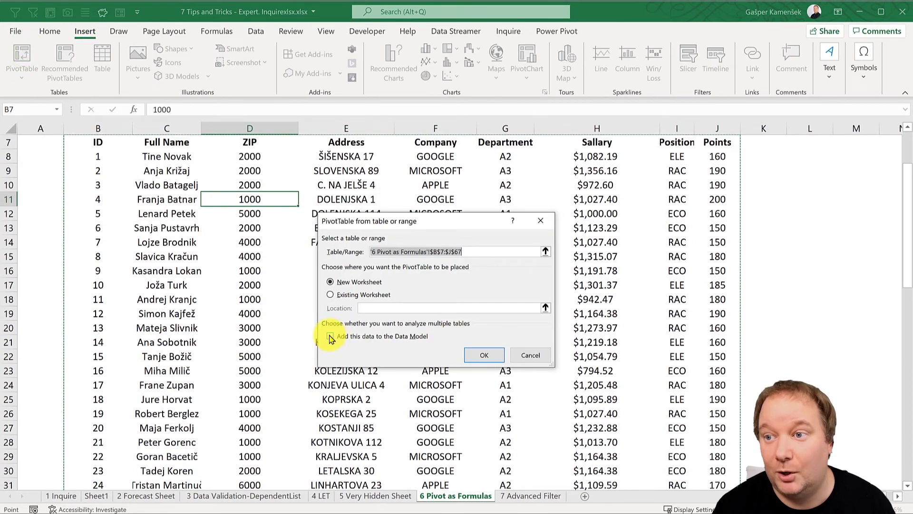
pyautogui.click(332, 337)
pyautogui.click(495, 353)
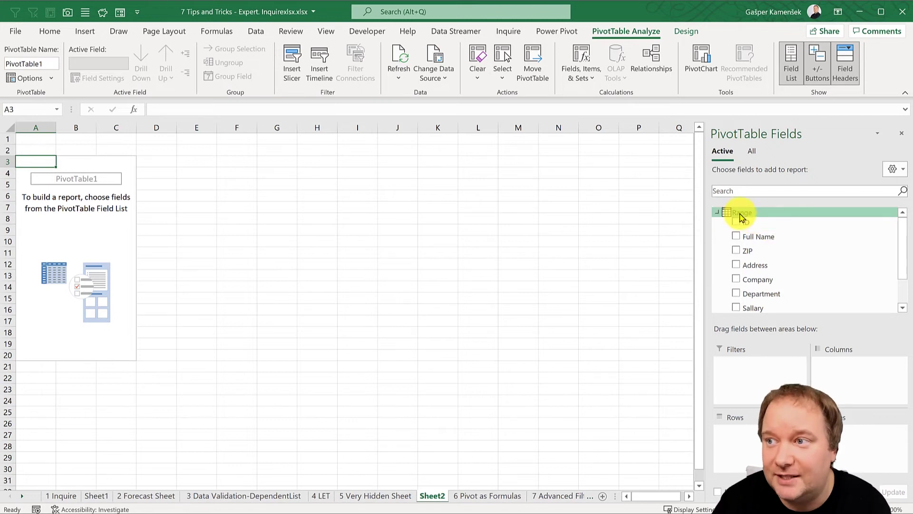
# Put Company in rows, Department in columns and Sallary in Values.
pyautogui.click(715, 213)
pyautogui.click(715, 213)
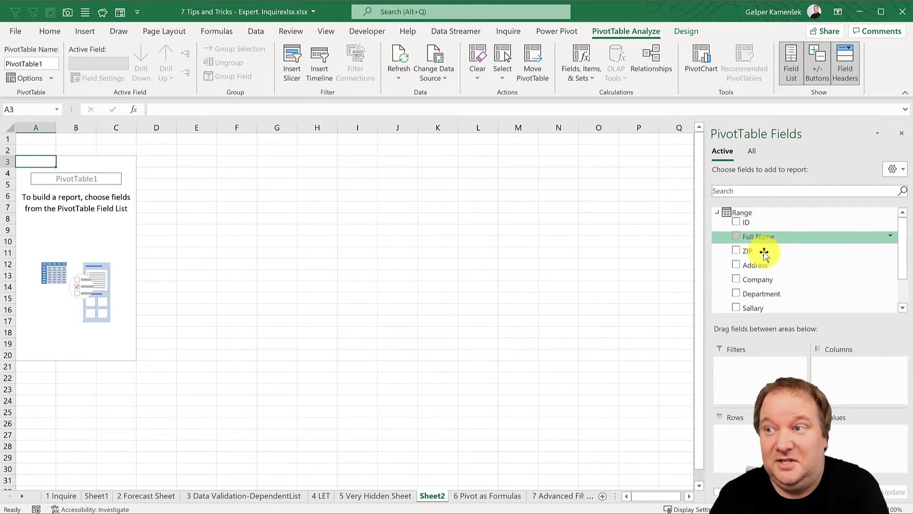
pyautogui.scroll(-1, 794, 280)
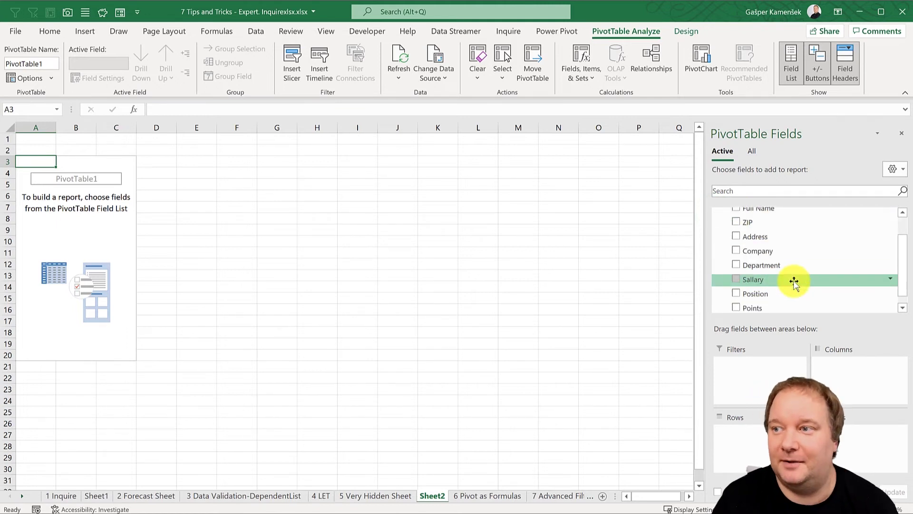
pyautogui.scroll(1, 809, 285)
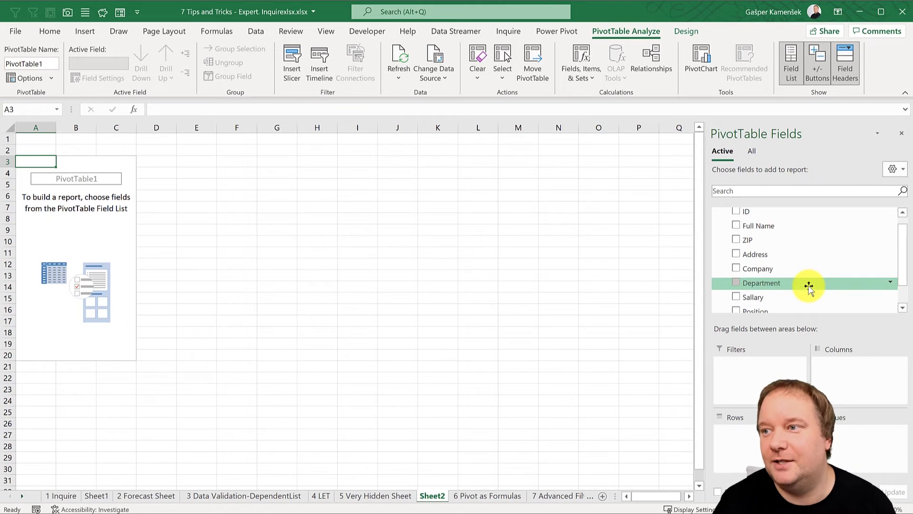
pyautogui.click(780, 268)
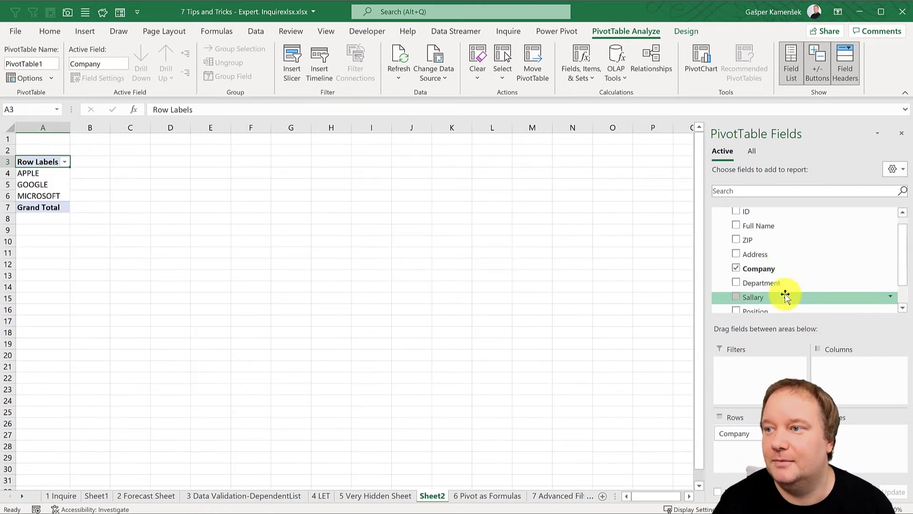
pyautogui.click(780, 284)
pyautogui.moveTo(762, 298); pyautogui.dragTo(871, 419)
pyautogui.moveTo(879, 462); pyautogui.dragTo(878, 461)
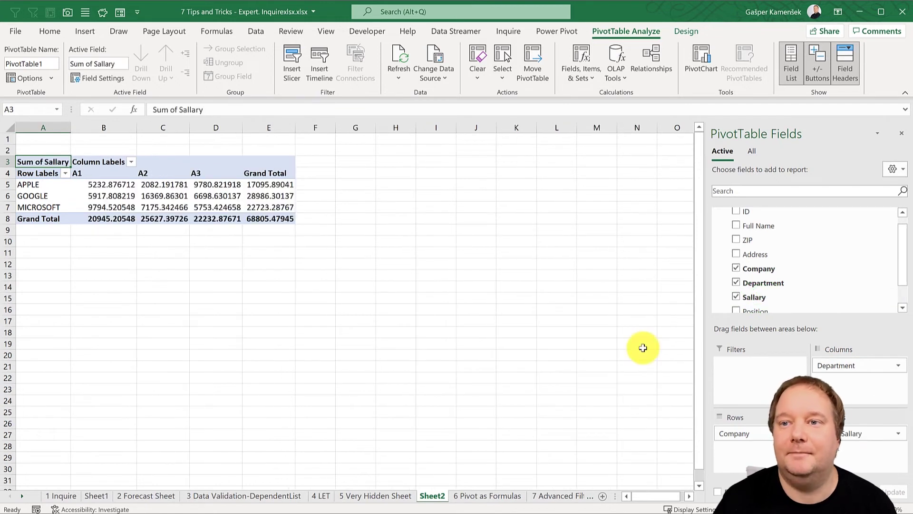
# Summarize the Sallary values by Average (grand total 1146.757991).
pyautogui.rightClick(151, 184)
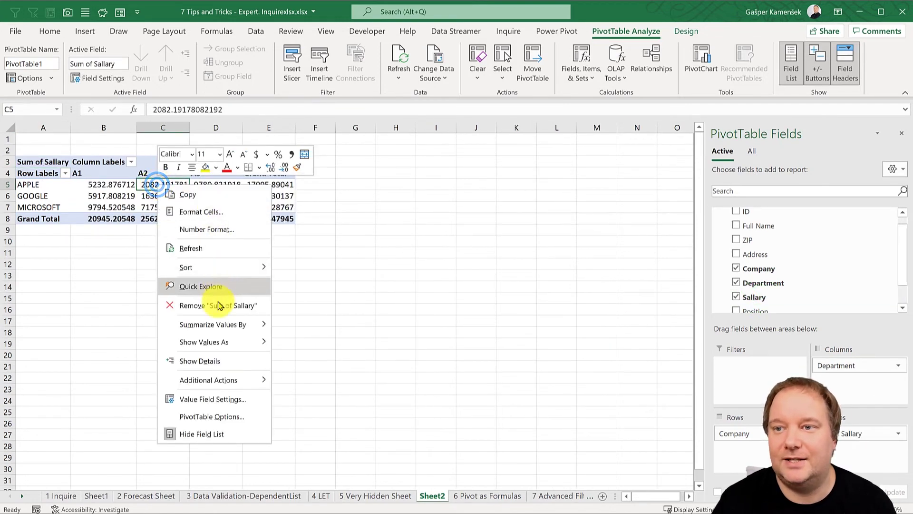
pyautogui.moveTo(222, 324)
pyautogui.click(305, 357)
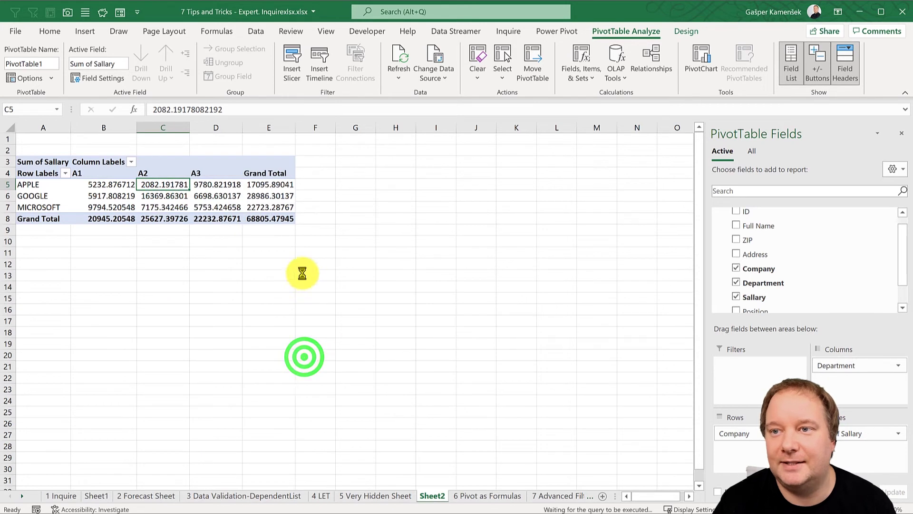
pyautogui.scroll(-2, 825, 241)
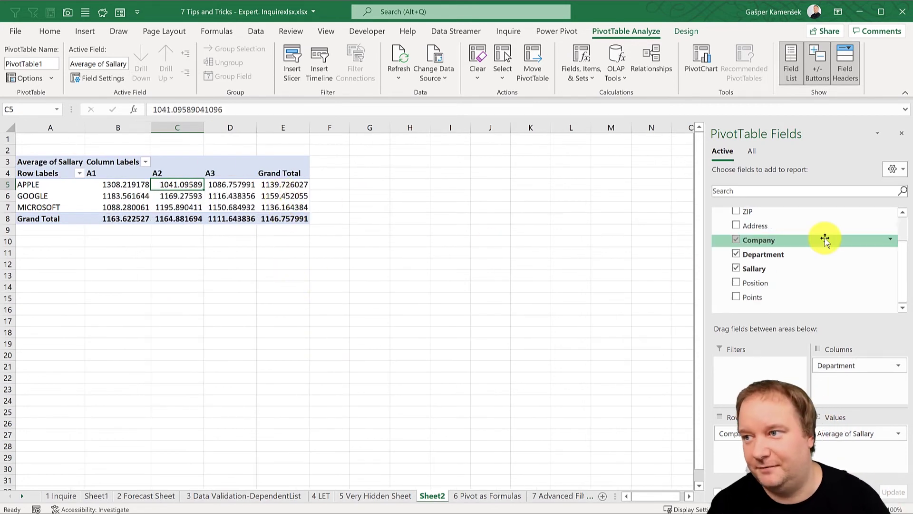
# Add a Position slicer and place it beside the PivotTable.
pyautogui.rightClick(765, 284)
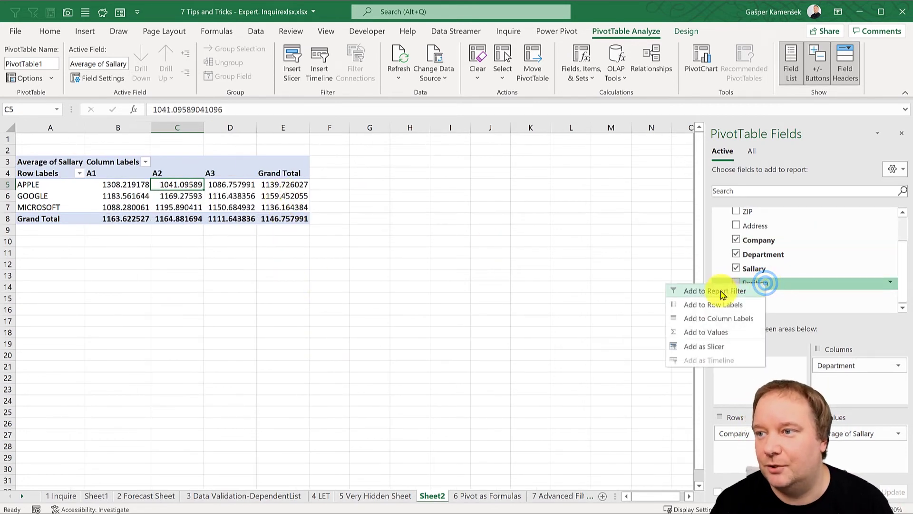
pyautogui.click(714, 347)
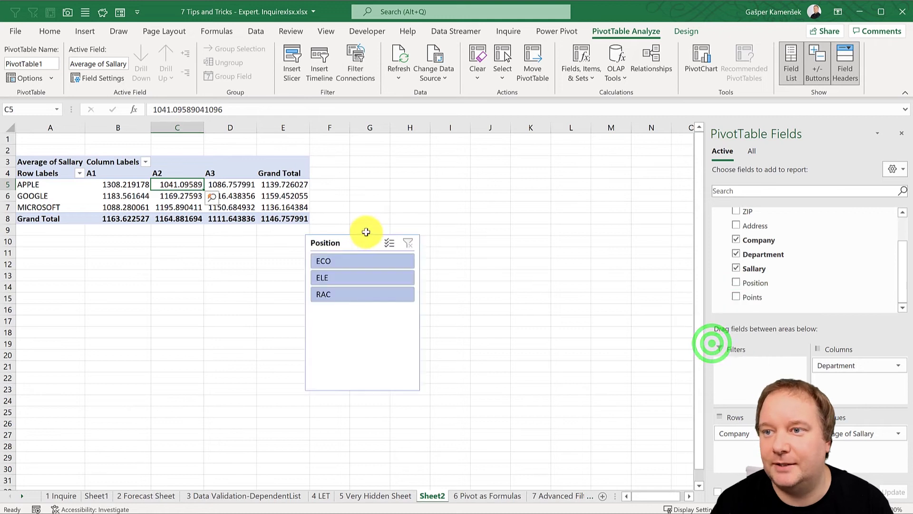
pyautogui.moveTo(349, 240); pyautogui.dragTo(409, 150)
# Filter the pivot by ECO, ELE and RAC in the slicer, then clear the filter.
pyautogui.click(404, 172)
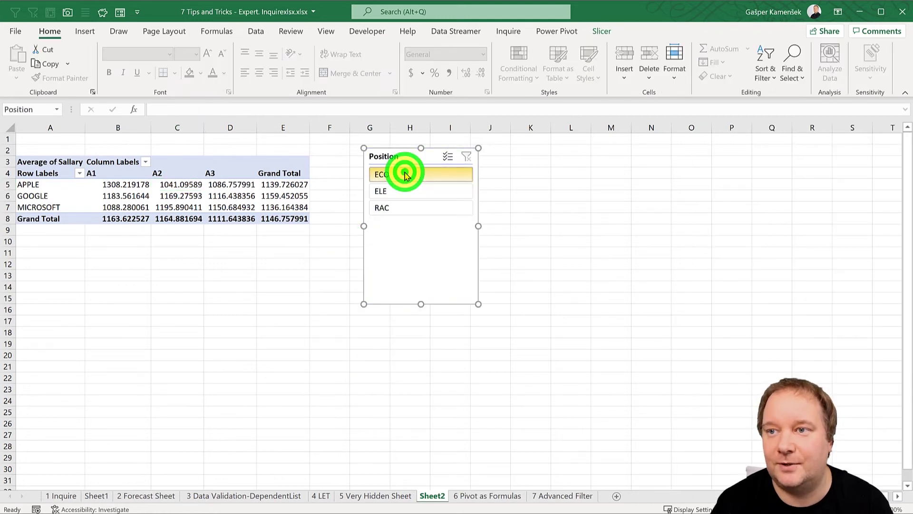
pyautogui.click(407, 190)
pyautogui.click(408, 207)
pyautogui.click(415, 173)
pyautogui.click(469, 154)
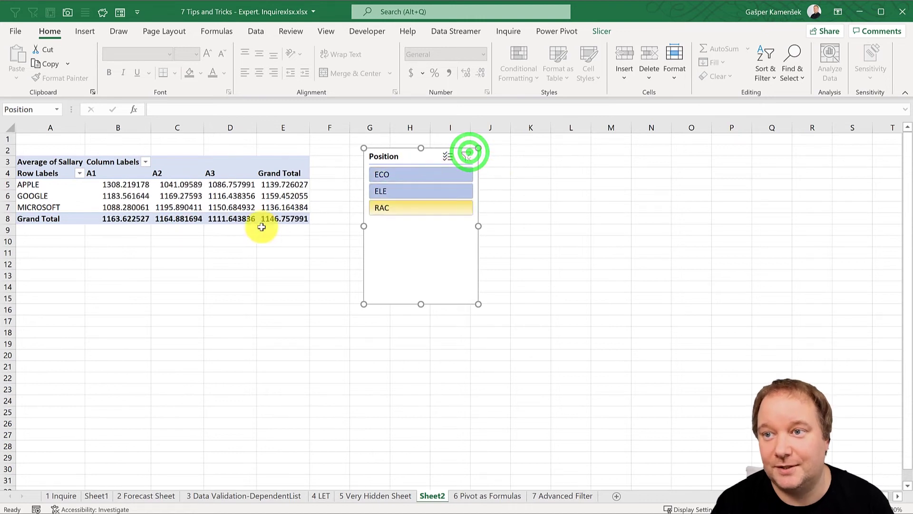
# Inspect the Average of Sallary header and the Apple A2 and A3 salary values.
pyautogui.click(180, 184)
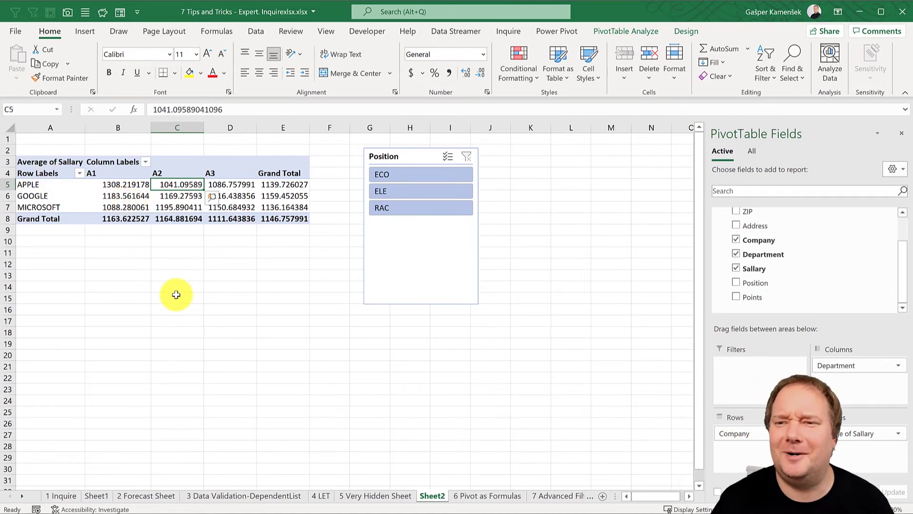
pyautogui.click(58, 161)
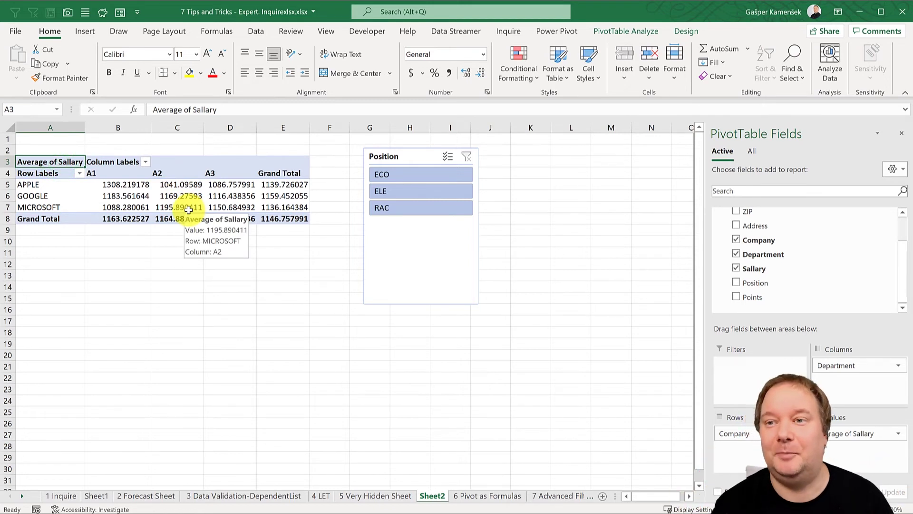
pyautogui.click(175, 128)
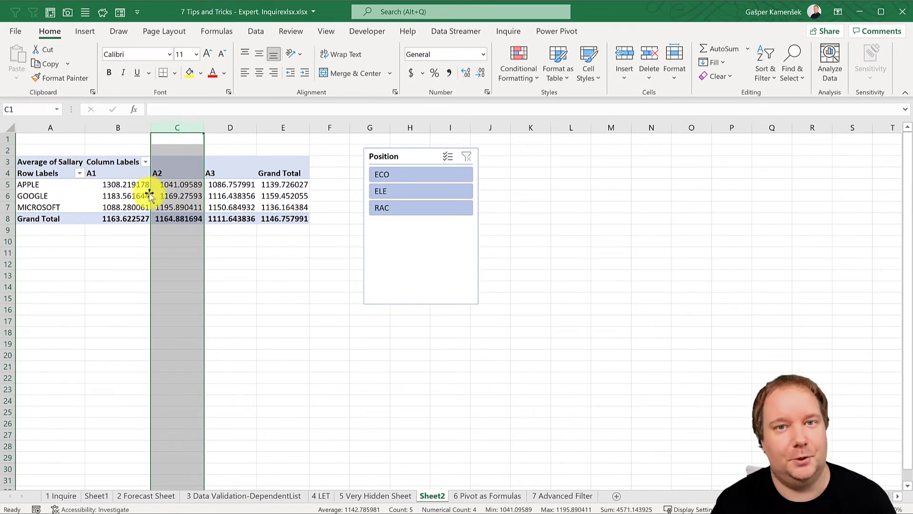
pyautogui.click(236, 185)
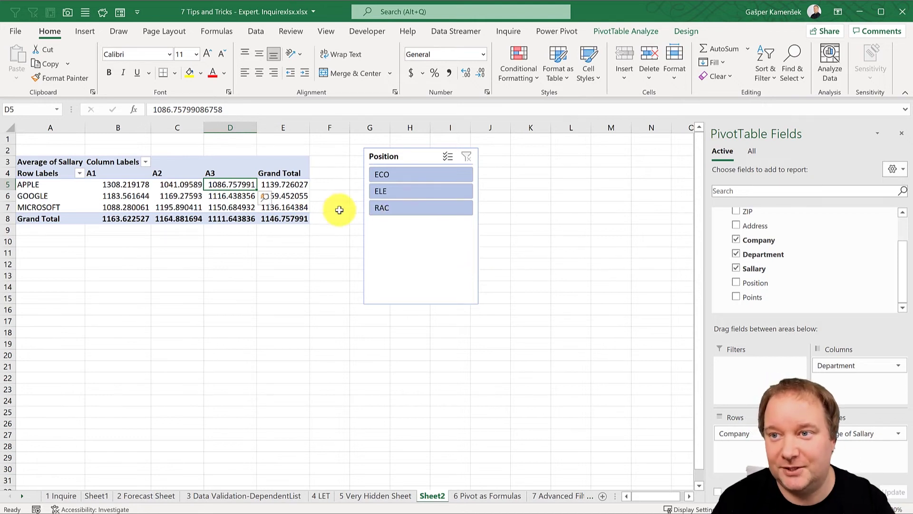
pyautogui.click(182, 187)
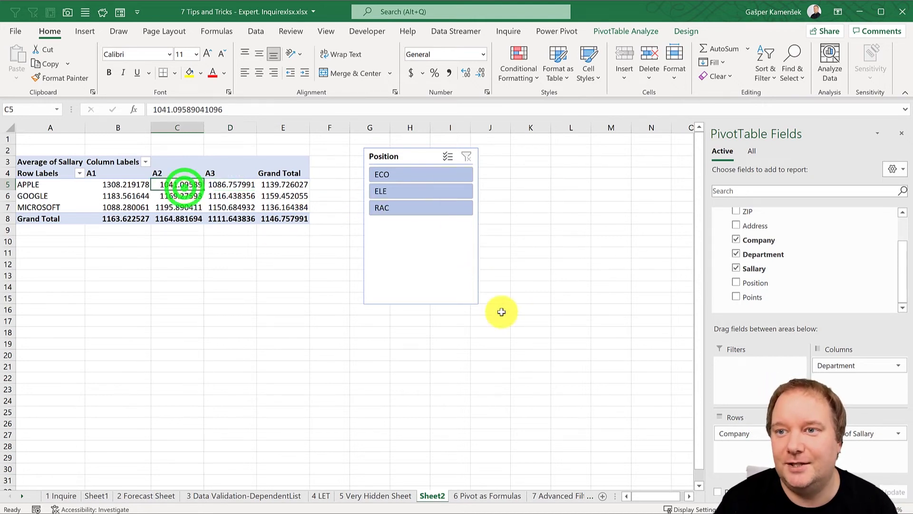
# Convert the PivotTable to CUBEVALUE formulas via OLAP Tools, then select the resulting values and column C.
pyautogui.click(629, 32)
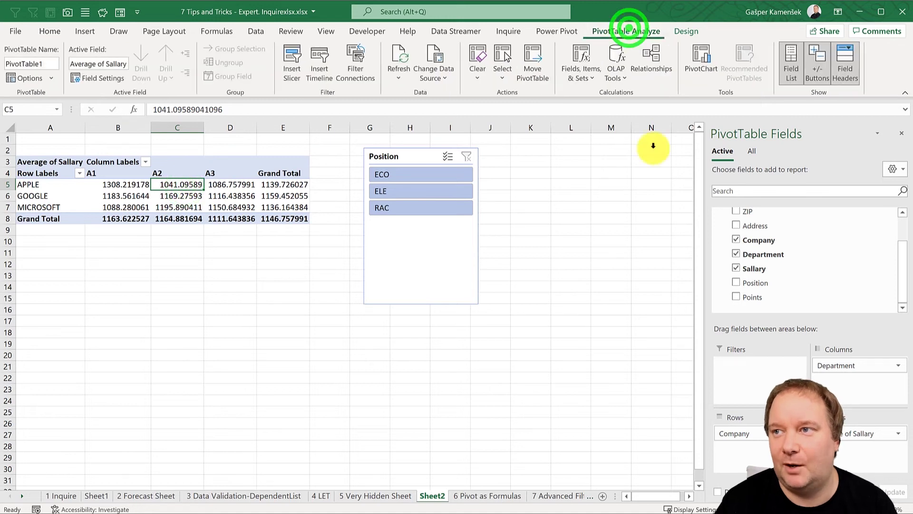
pyautogui.click(612, 78)
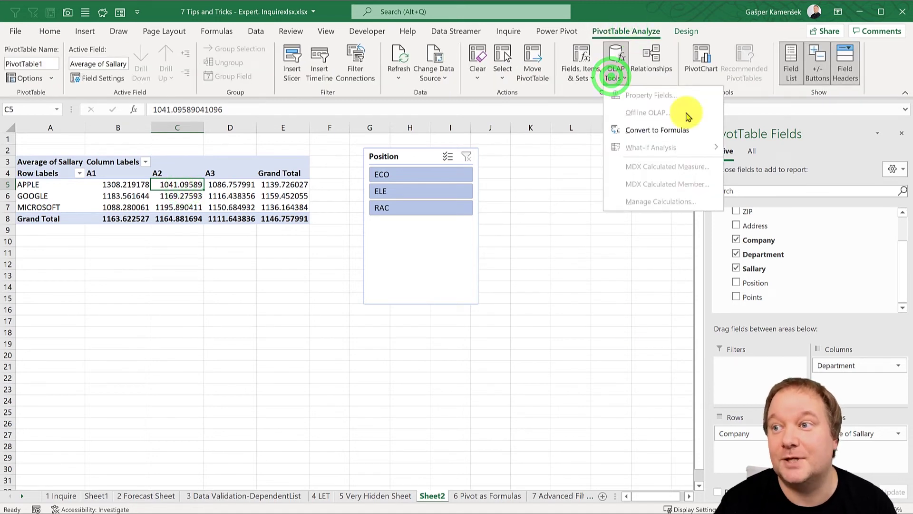
pyautogui.click(658, 130)
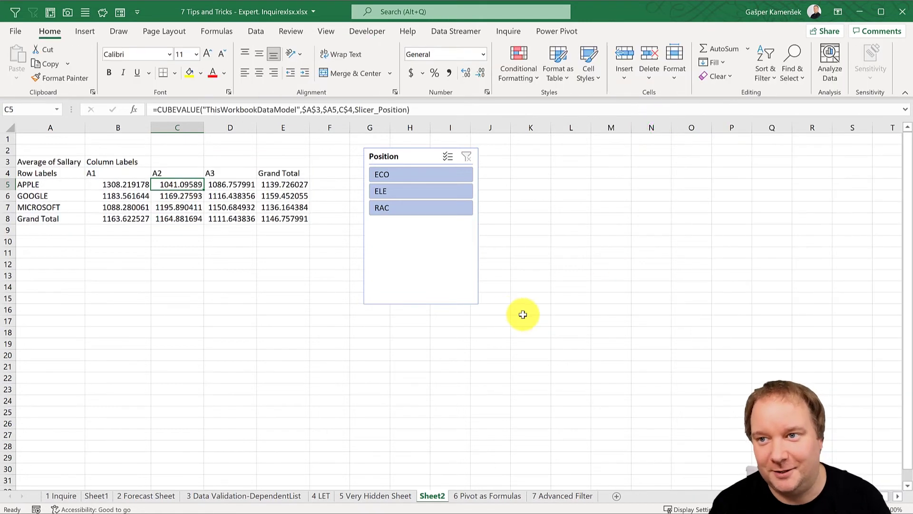
pyautogui.moveTo(233, 184); pyautogui.dragTo(230, 202)
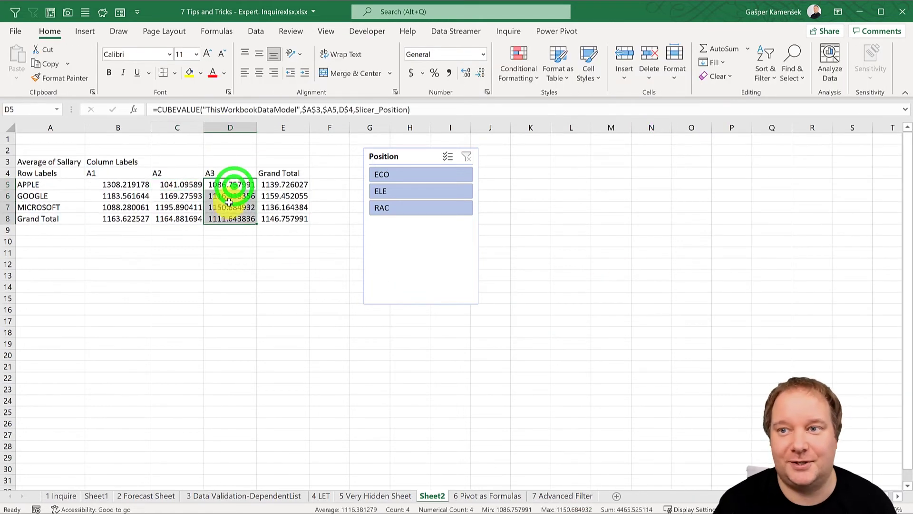
pyautogui.click(185, 130)
pyautogui.hotkey('ctrl', '+')
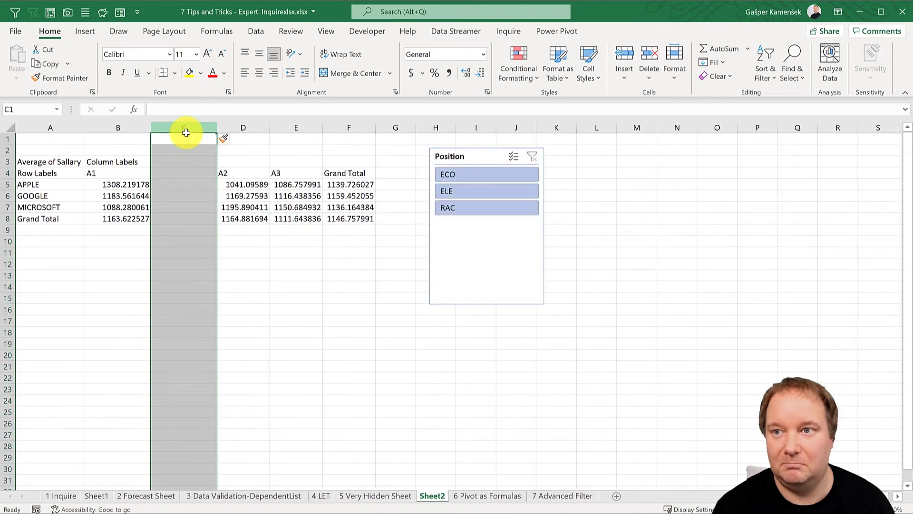
pyautogui.click(194, 185)
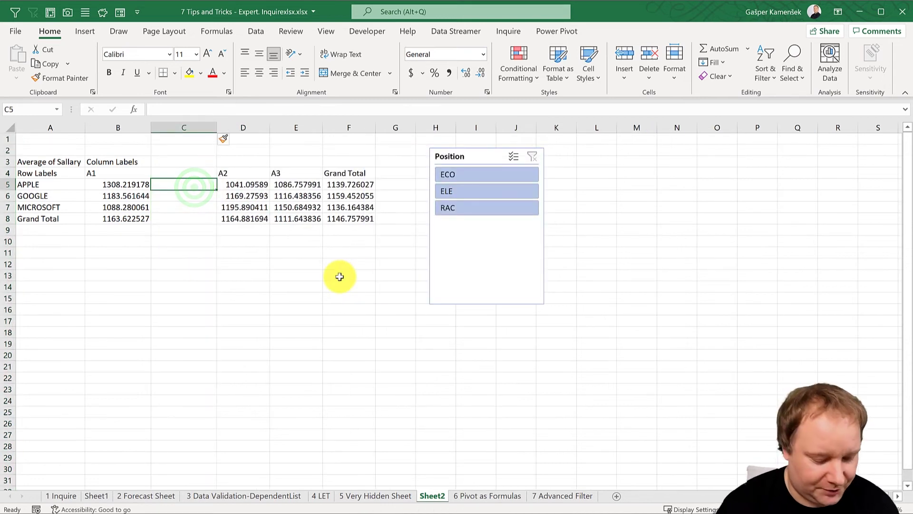
pyautogui.write('=')
pyautogui.press('Left')
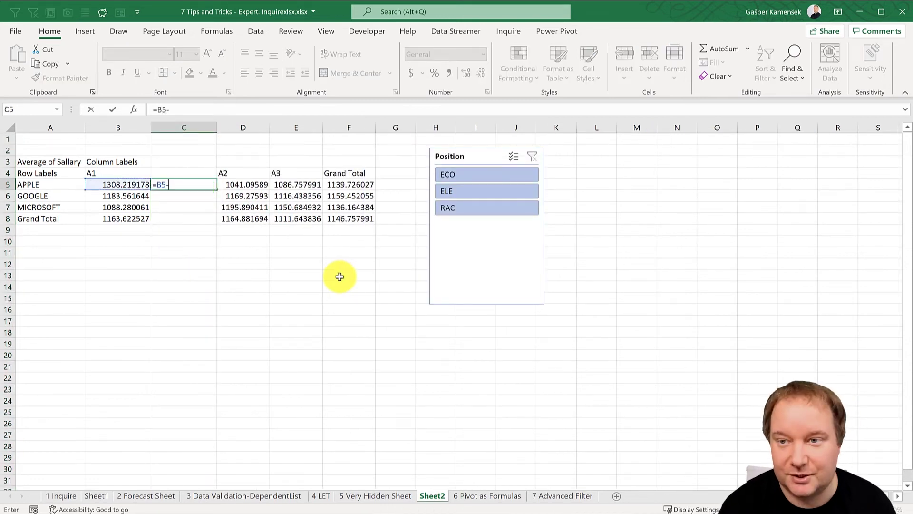
pyautogui.press('Return')
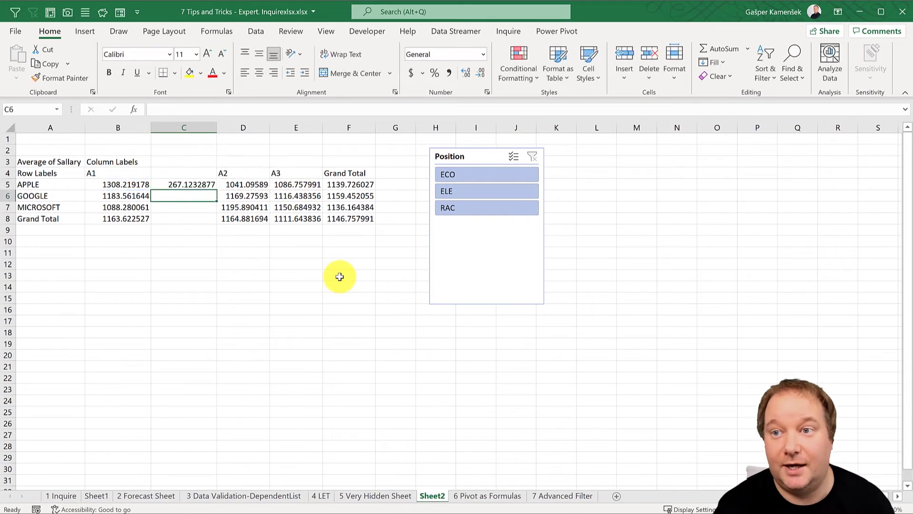
pyautogui.click(490, 173)
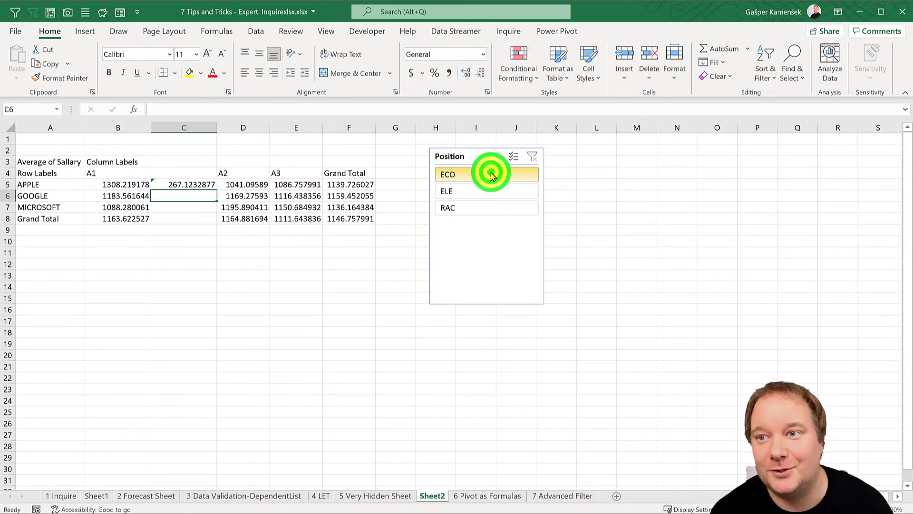
pyautogui.click(485, 192)
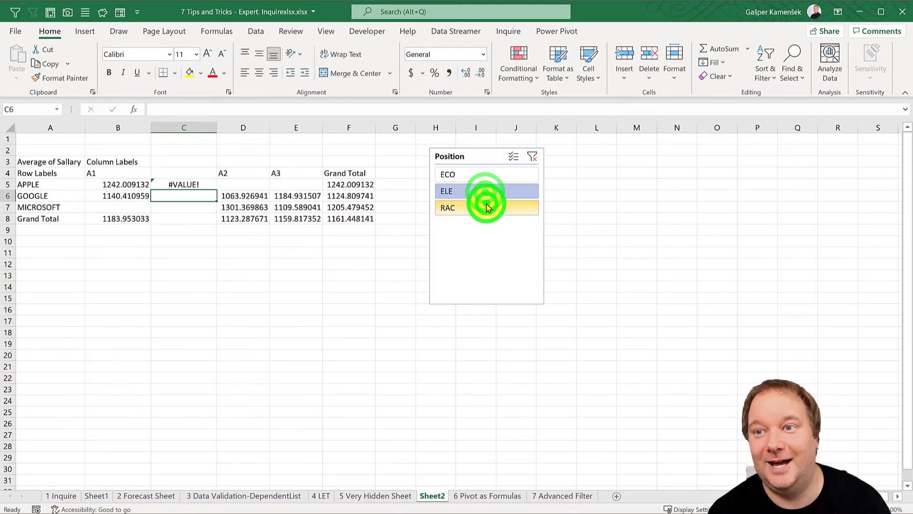
pyautogui.click(488, 205)
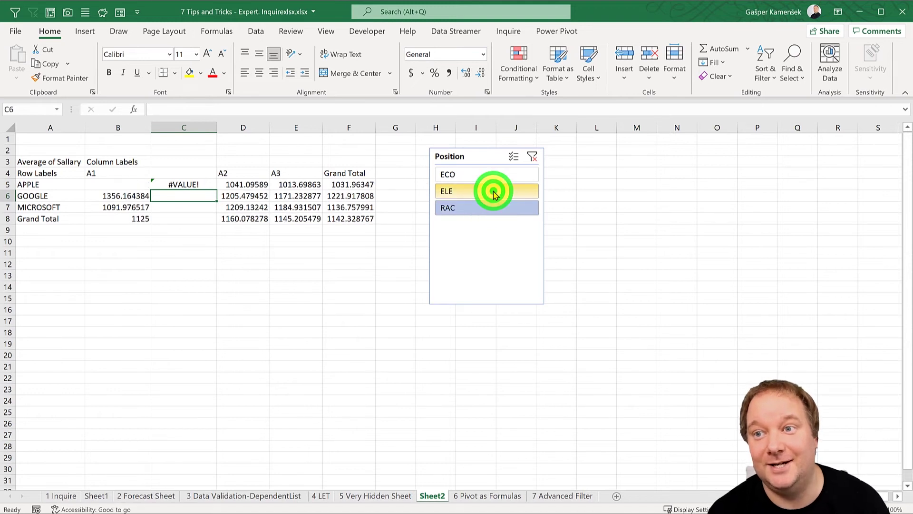
pyautogui.click(534, 158)
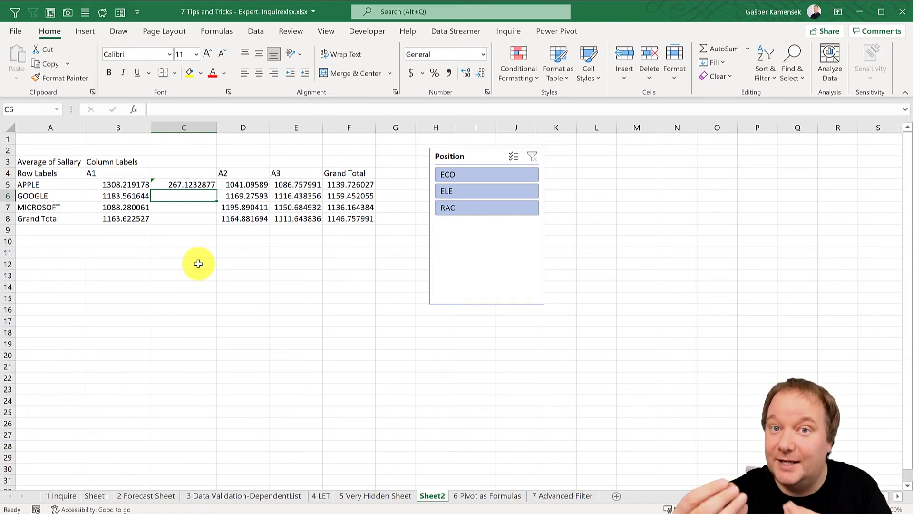
# Check B5's CUBEVALUE formula, test the Position slicer with ECO, ELE and RAC, then clear it.
pyautogui.click(135, 186)
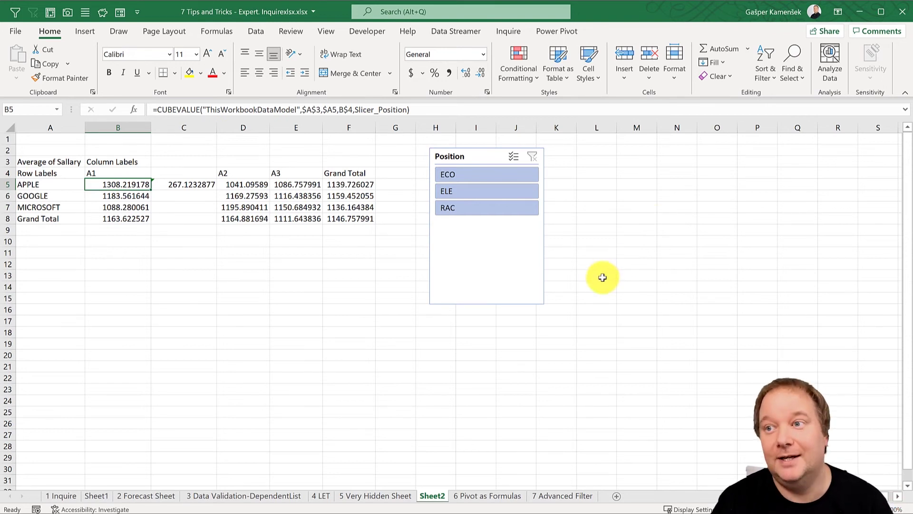
pyautogui.click(484, 173)
pyautogui.click(484, 190)
pyautogui.click(478, 207)
pyautogui.click(489, 174)
pyautogui.click(530, 156)
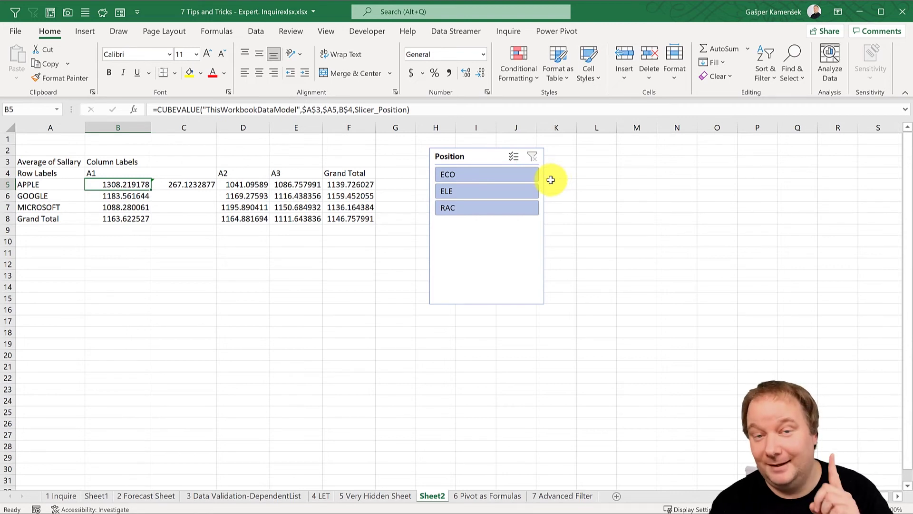
# Review the CUBEVALUE and CUBEMEMBER formulas in D6, A5, B5, A7 and D5, then open '6 Pivot as Formulas'.
pyautogui.click(261, 194)
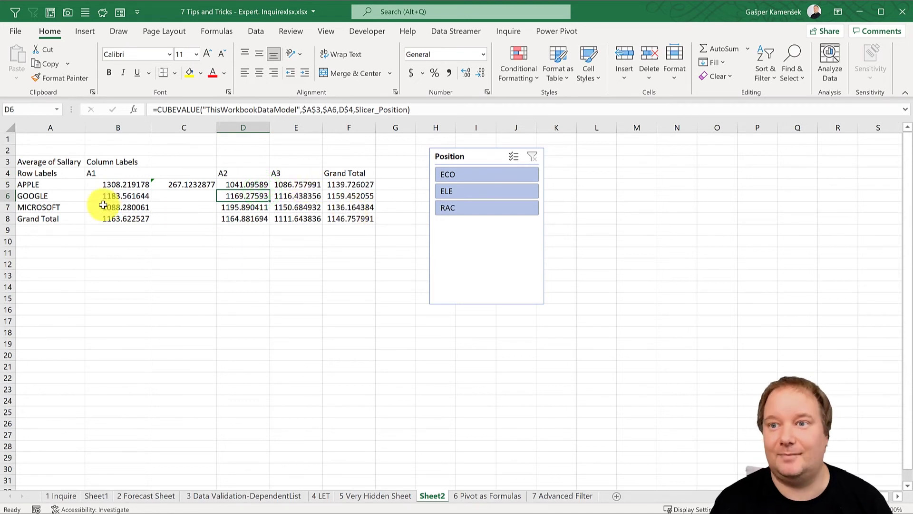
pyautogui.moveTo(45, 184); pyautogui.dragTo(46, 208)
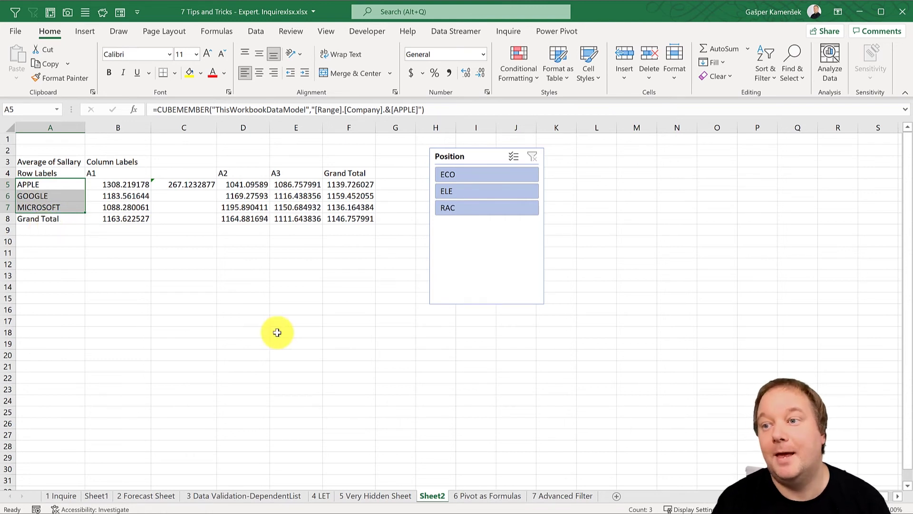
pyautogui.click(254, 196)
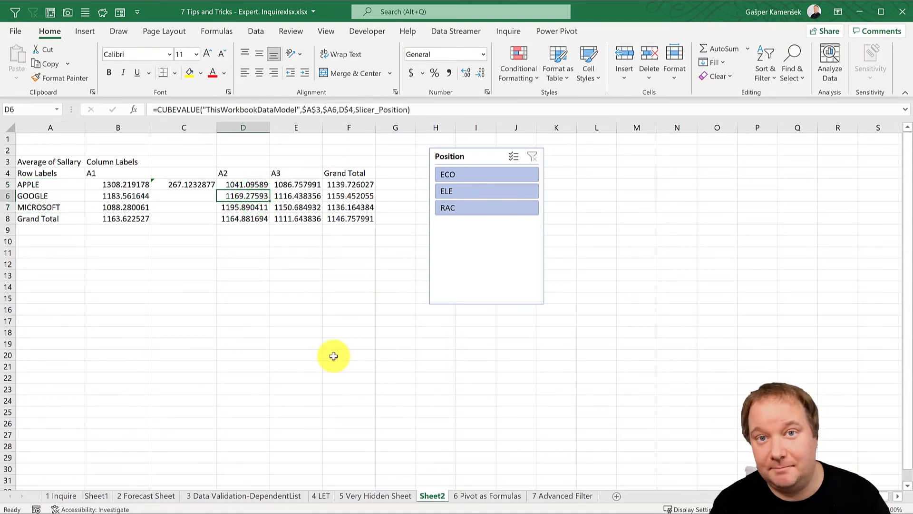
pyautogui.click(49, 182)
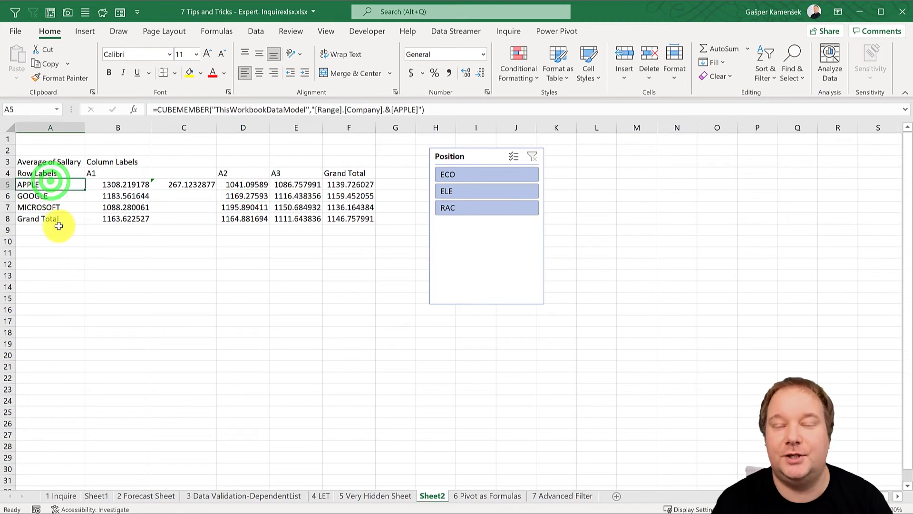
pyautogui.click(125, 183)
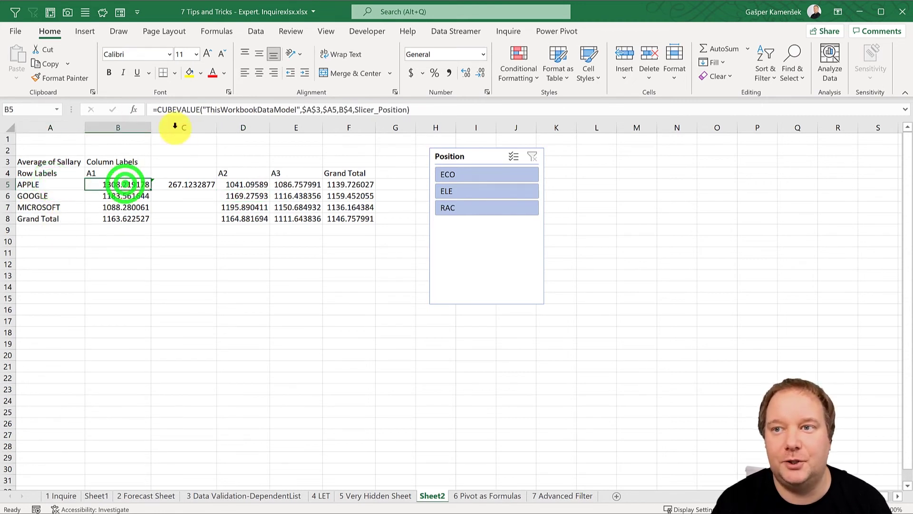
pyautogui.click(57, 186)
pyautogui.click(58, 208)
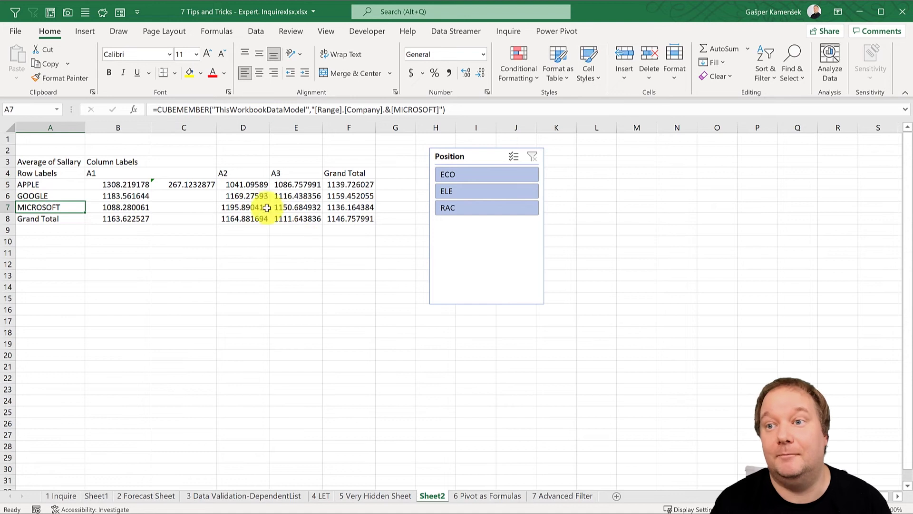
pyautogui.click(248, 185)
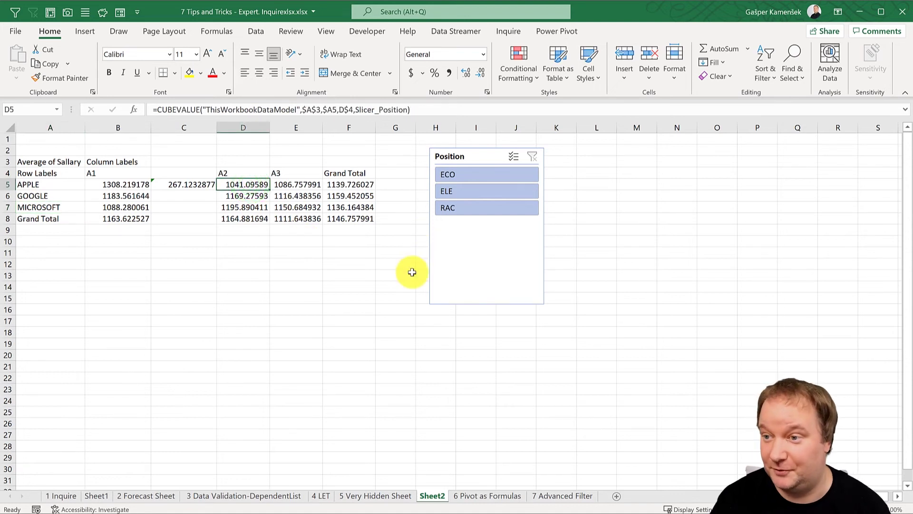
pyautogui.click(489, 496)
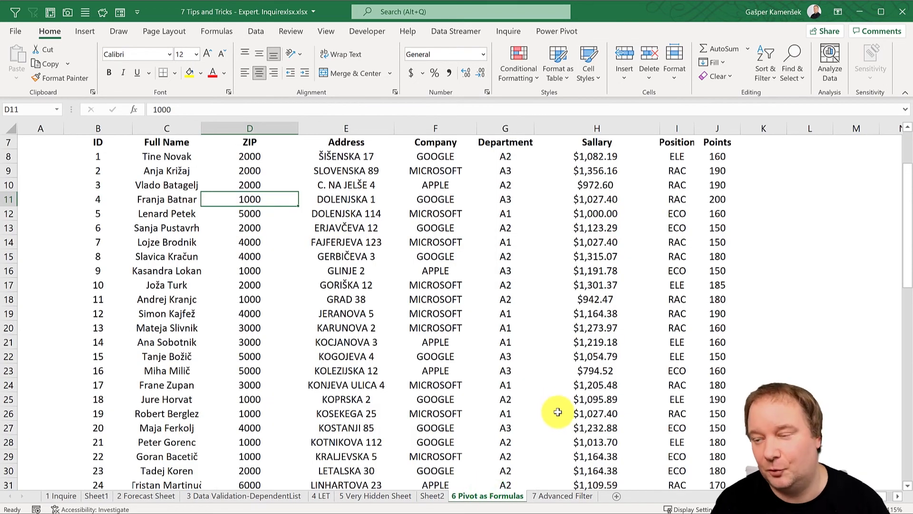
# On '7 Advanced Filter', delete the house-number column from F7 down, shifting cells left.
pyautogui.click(566, 496)
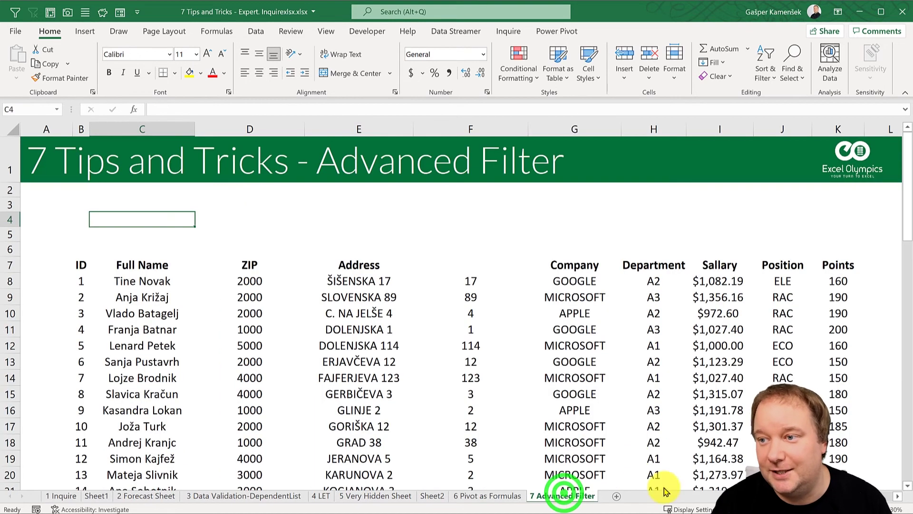
pyautogui.click(144, 282)
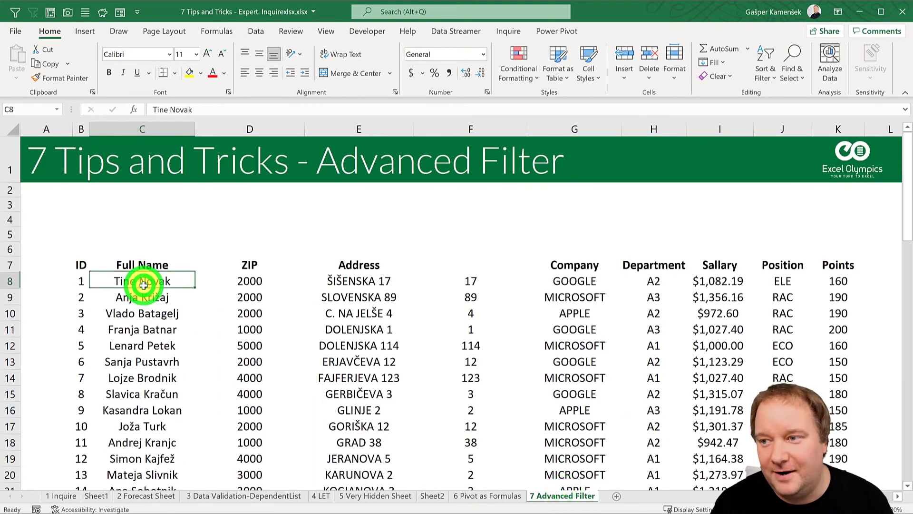
pyautogui.click(79, 265)
pyautogui.hotkey('ctrl', 'shift', 'Right')
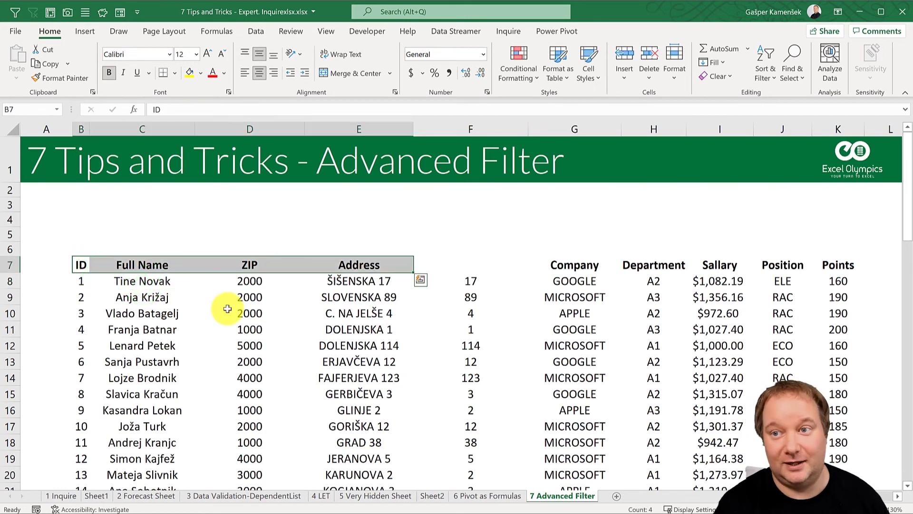
pyautogui.click(474, 265)
pyautogui.hotkey('ctrl', 'shift', 'Down')
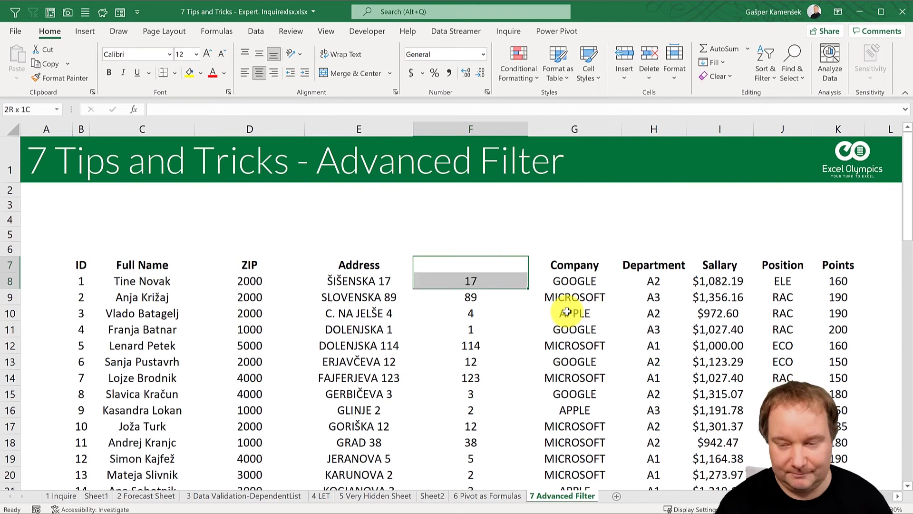
pyautogui.hotkey('ctrl', 'shift', 'Down')
pyautogui.scroll(15, 567, 311)
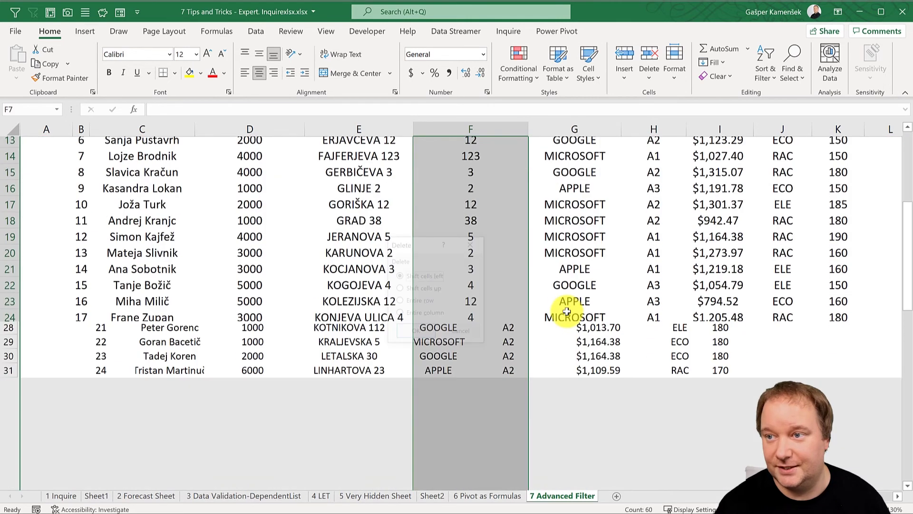
pyautogui.hotkey('ctrl', '-')
pyautogui.click(409, 333)
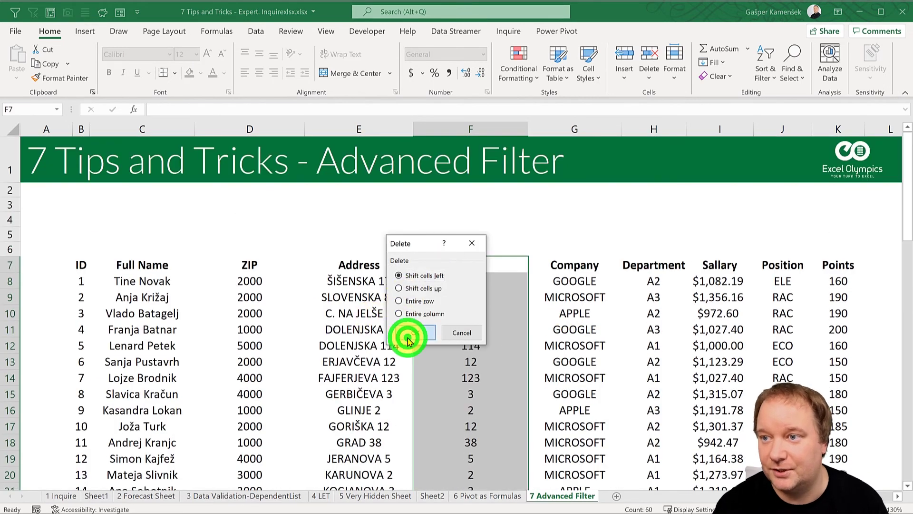
pyautogui.click(81, 264)
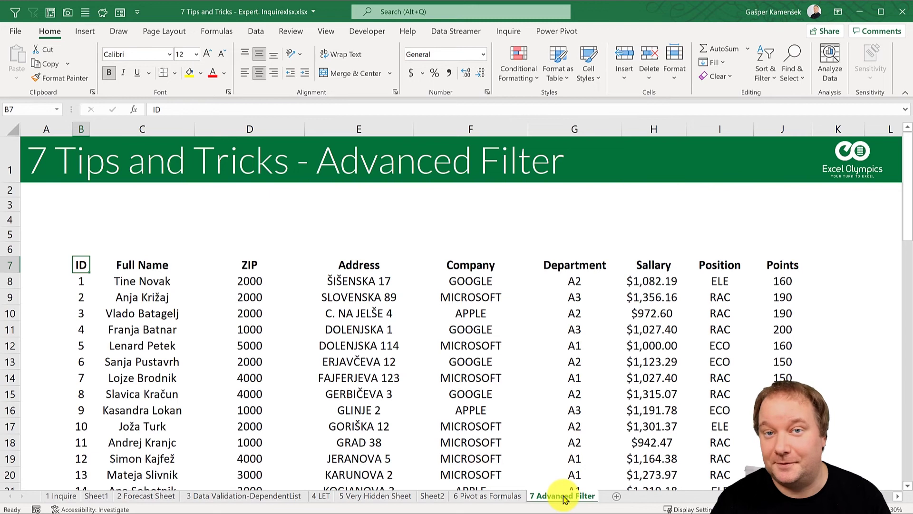
# Turn on AutoFilter for the employee table headers with Ctrl+Shift+L.
pyautogui.click(387, 341)
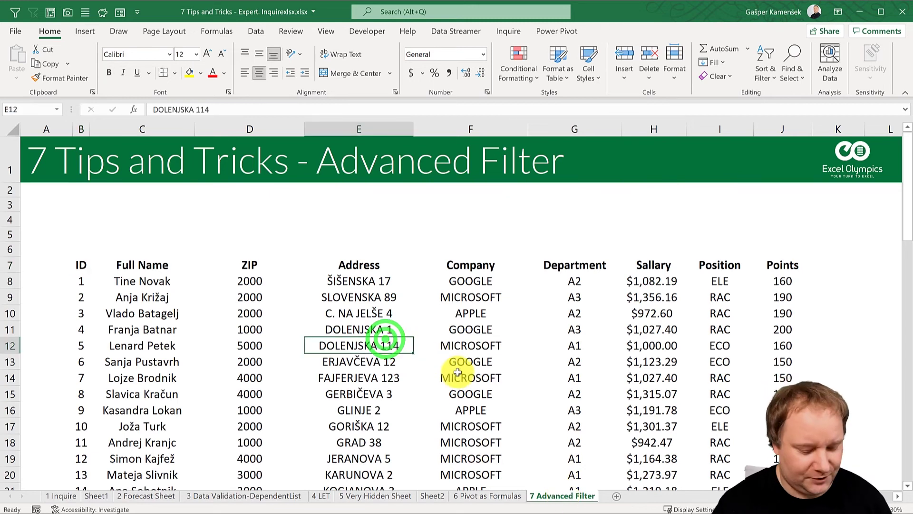
pyautogui.hotkey('ctrl', 'shift', 'l')
pyautogui.click(522, 267)
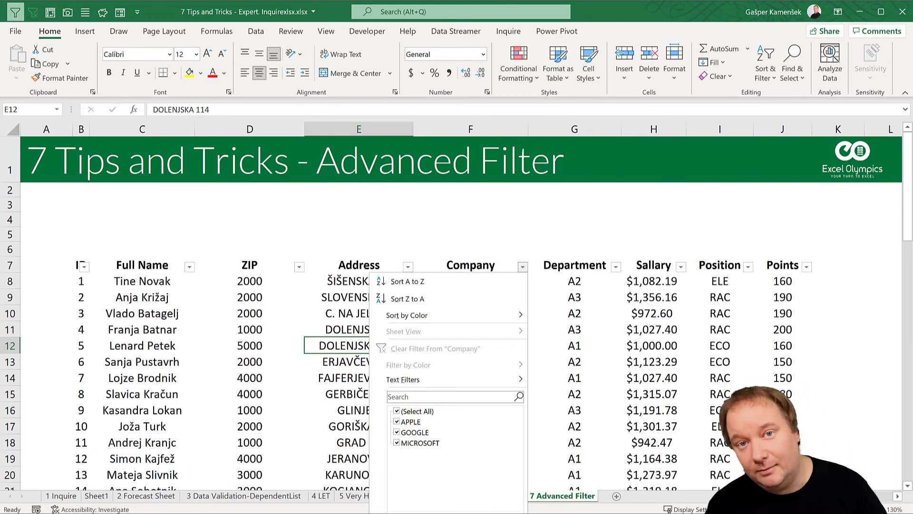
pyautogui.press('Escape')
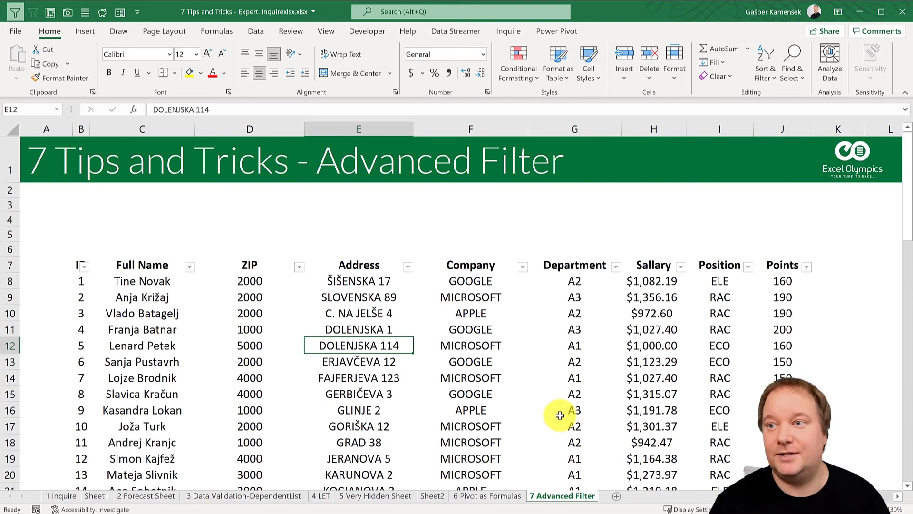
# Filter the Company column to show only MICROSOFT.
pyautogui.click(522, 266)
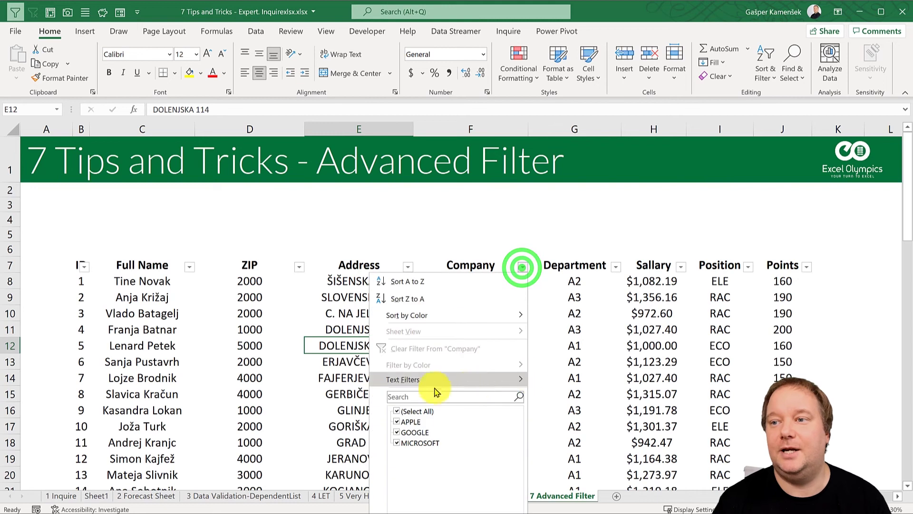
pyautogui.click(396, 411)
pyautogui.click(396, 442)
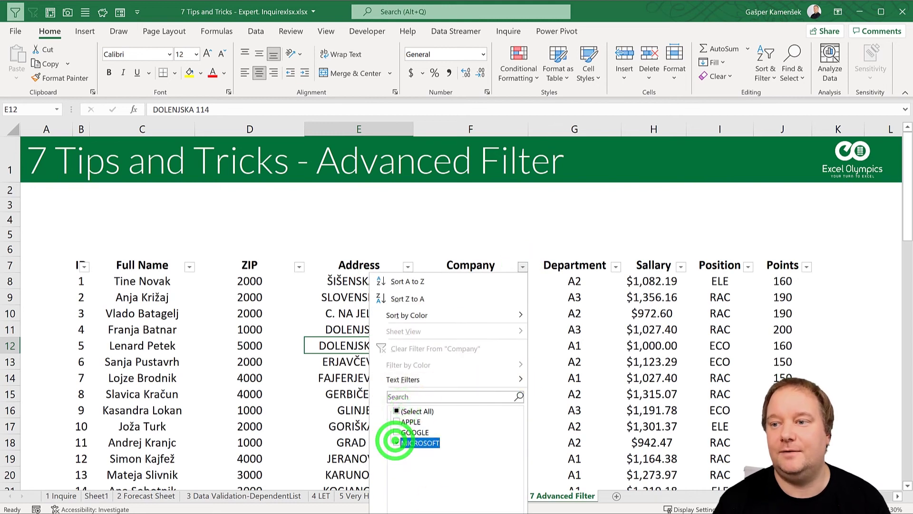
pyautogui.press('Return')
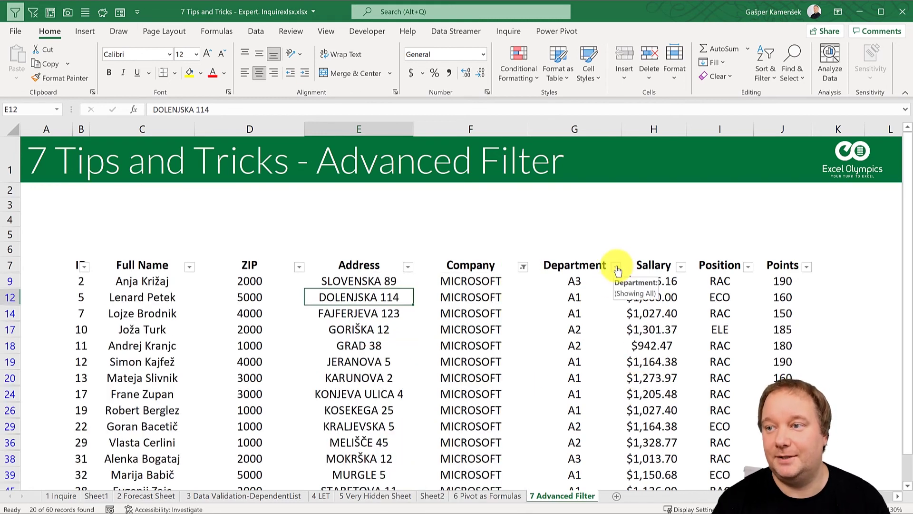
# Narrow the rows to department A1, then clear all filters to show every record.
pyautogui.click(617, 266)
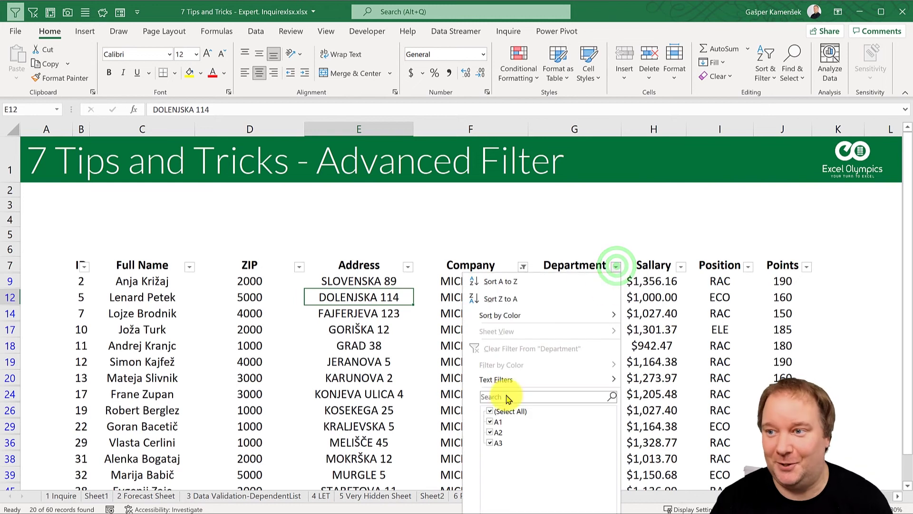
pyautogui.click(490, 411)
pyautogui.click(489, 422)
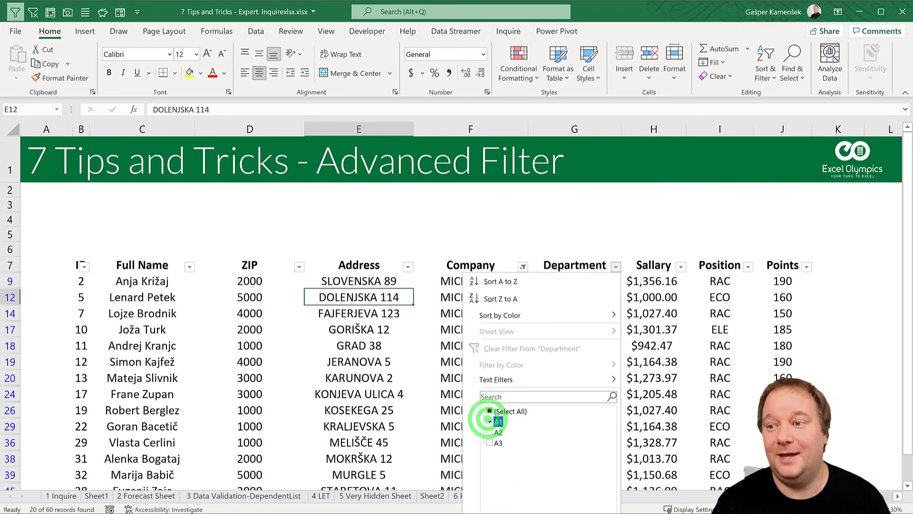
pyautogui.press('Return')
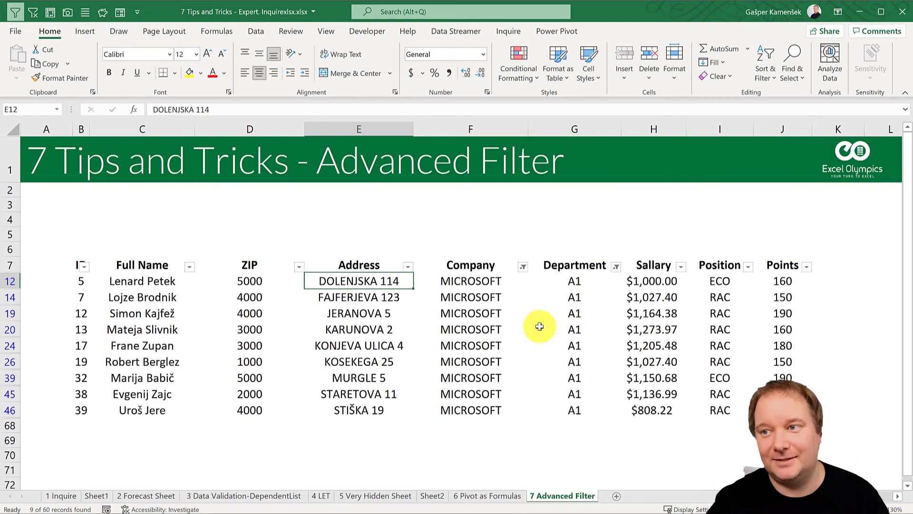
pyautogui.click(454, 328)
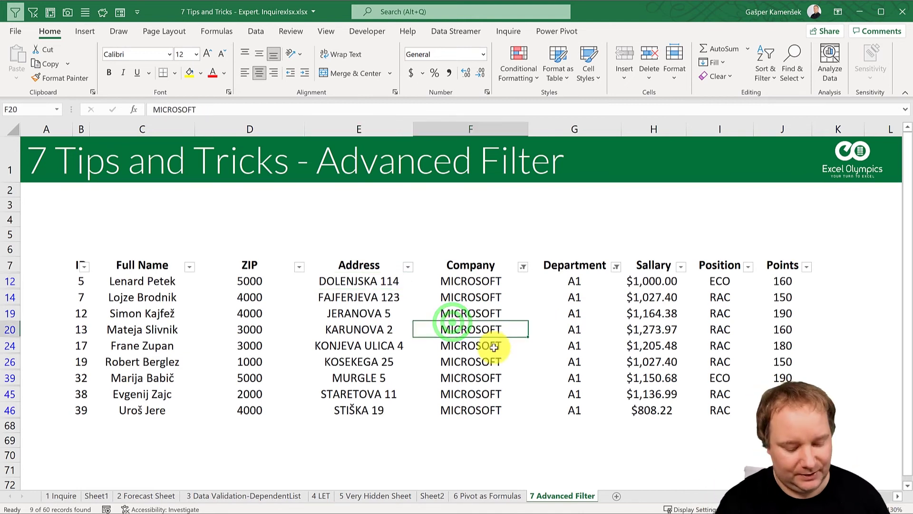
pyautogui.hotkey('alt', 'a', 'c')
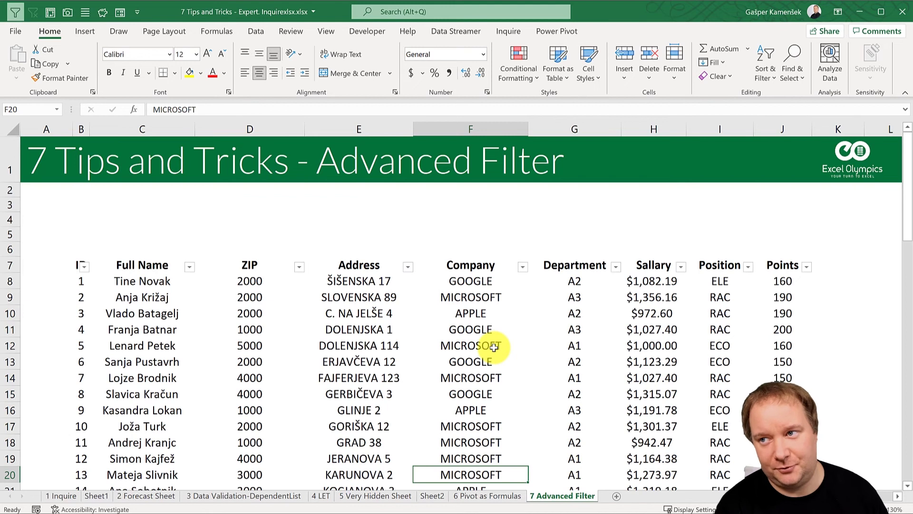
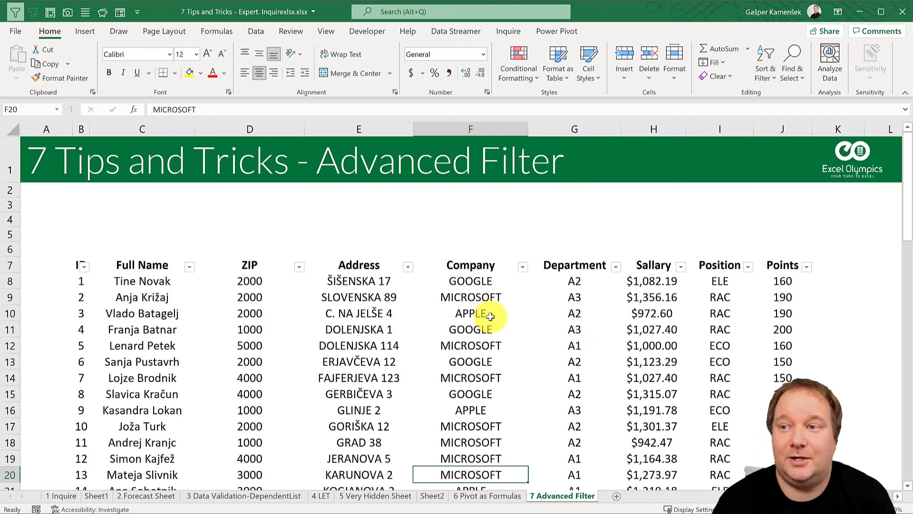
# Filter the Company column to show only GOOGLE and MICROSOFT.
pyautogui.click(523, 266)
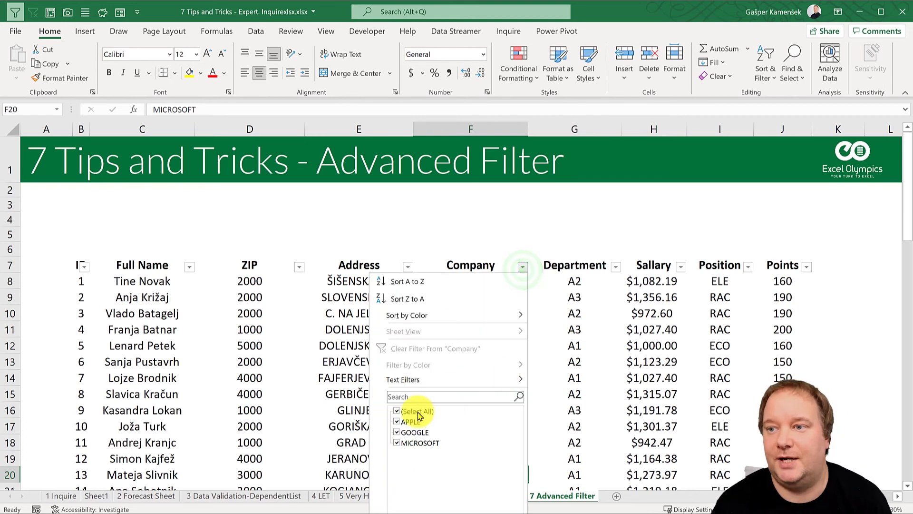
pyautogui.click(397, 411)
pyautogui.click(395, 432)
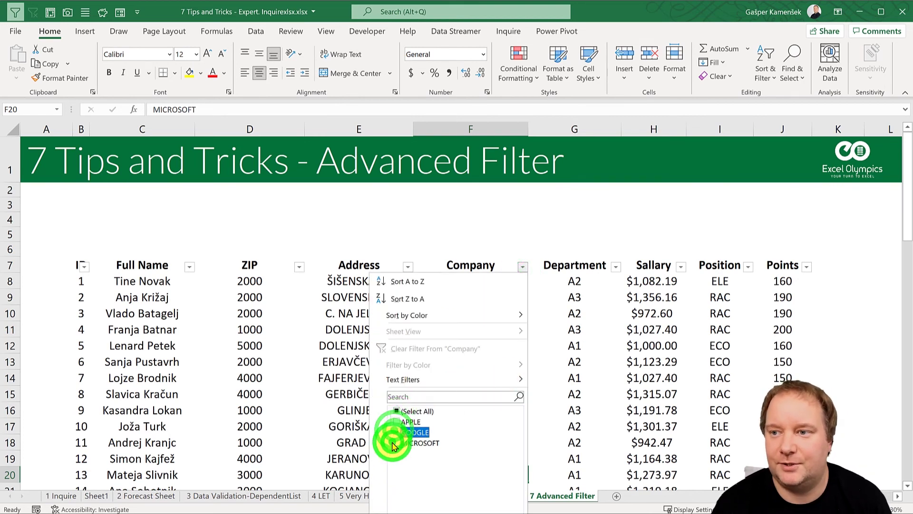
pyautogui.click(393, 444)
pyautogui.click(426, 508)
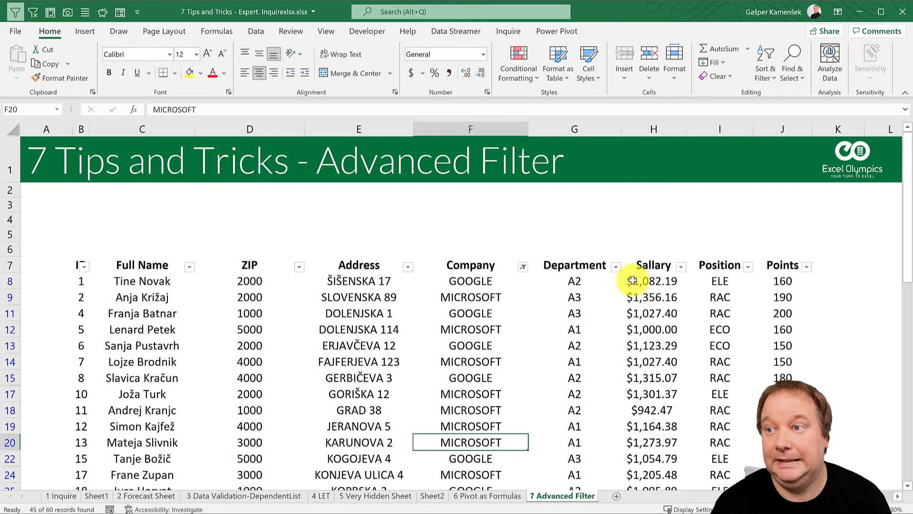
# Filter the Department column to departments A2 and A3, leaving 31 of 60 records.
pyautogui.click(616, 266)
pyautogui.click(493, 412)
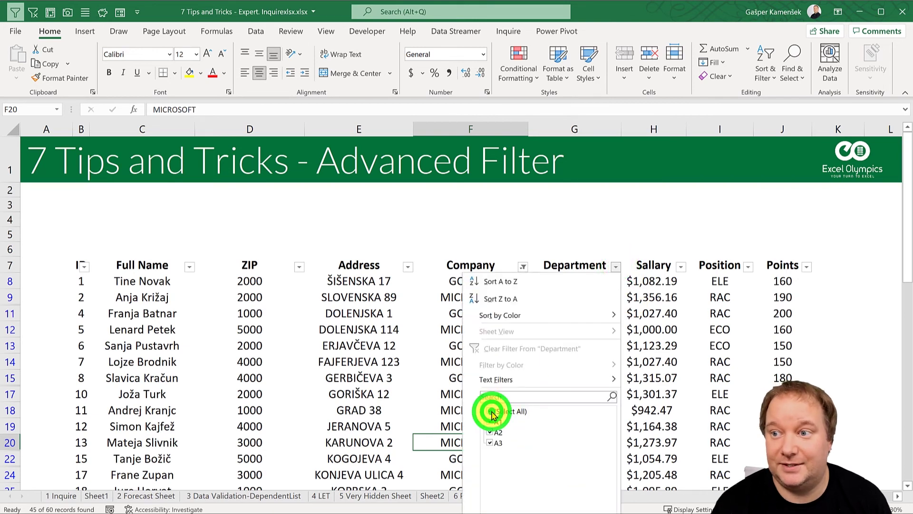
pyautogui.click(490, 432)
pyautogui.click(489, 443)
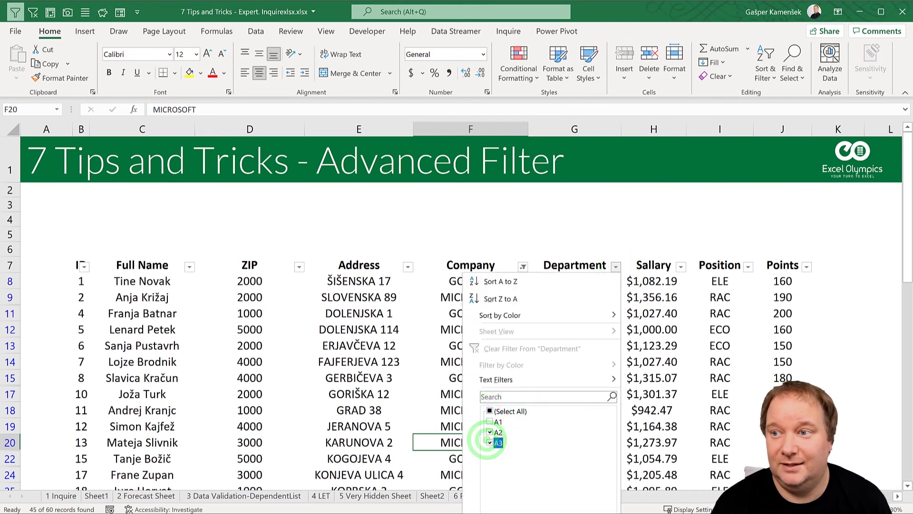
pyautogui.click(490, 431)
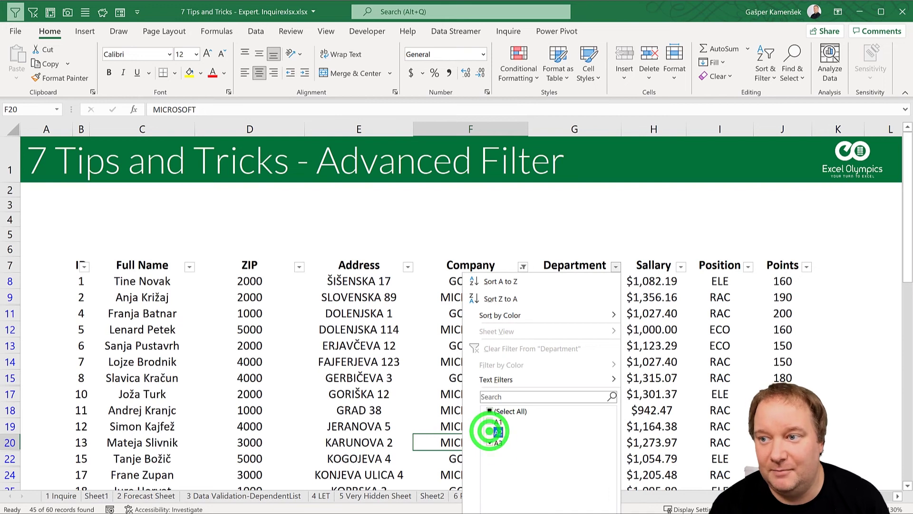
pyautogui.press('Return')
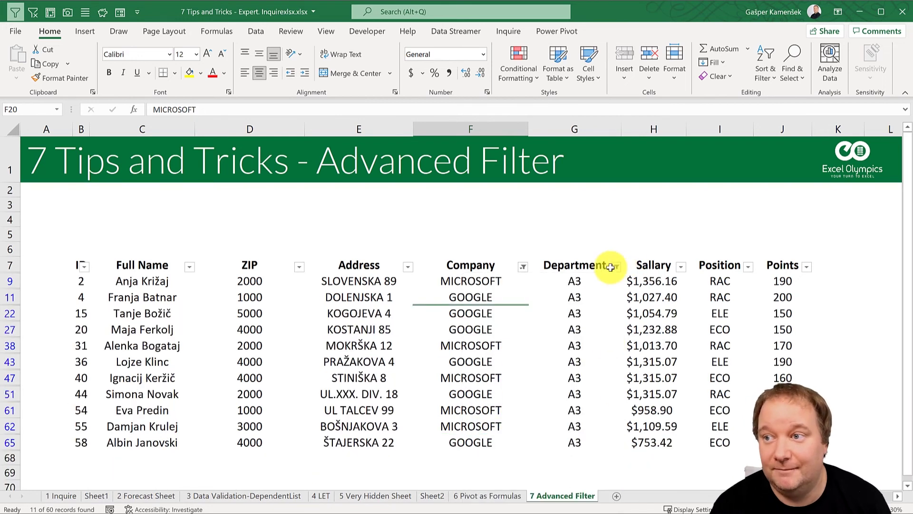
pyautogui.click(614, 267)
pyautogui.click(491, 430)
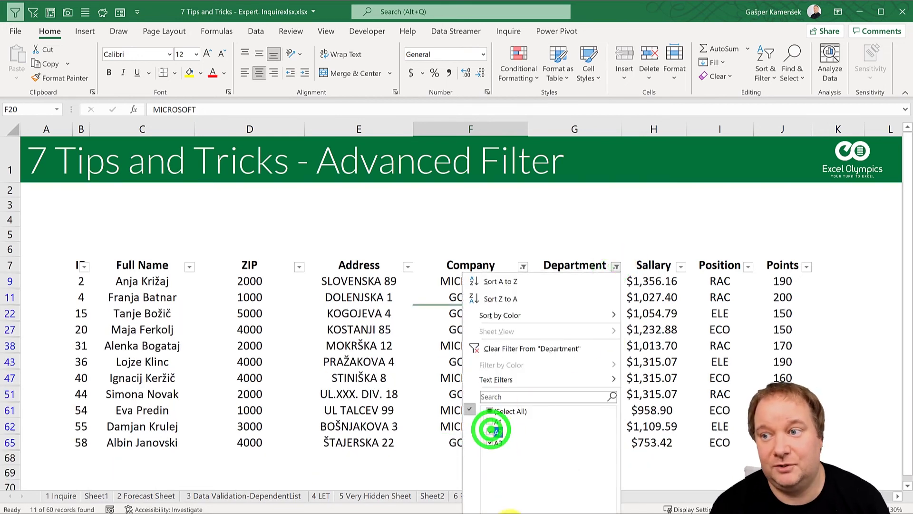
pyautogui.press('Return')
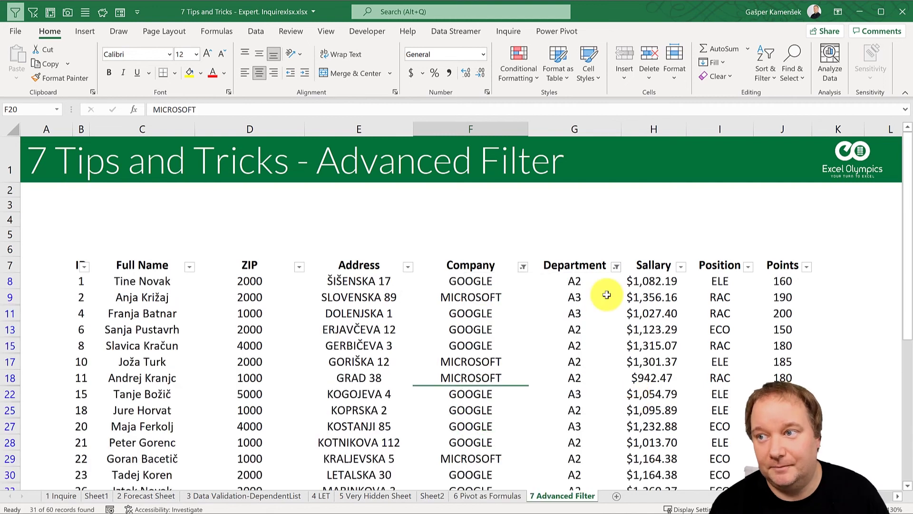
pyautogui.click(587, 325)
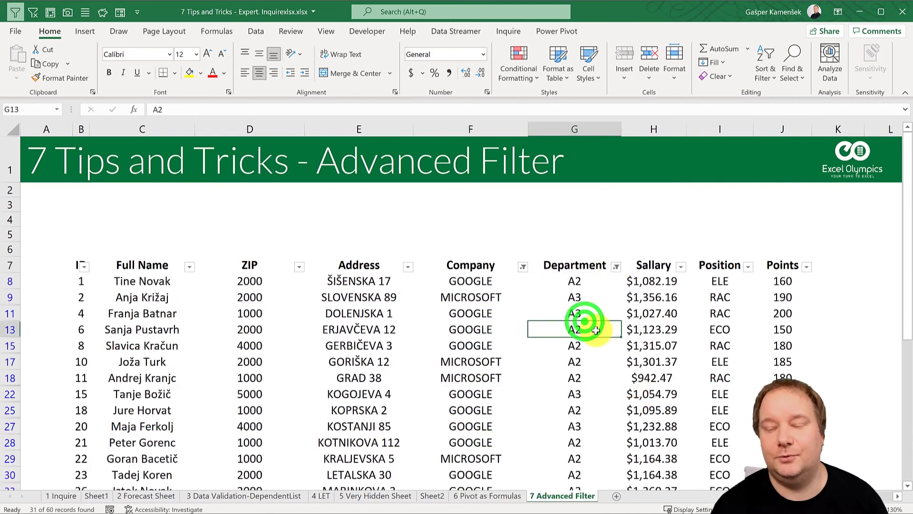
# Clear the table's filters and copy the B7:J7 header row up into row 3.
pyautogui.hotkey('alt', 'a')
pyautogui.press('c')
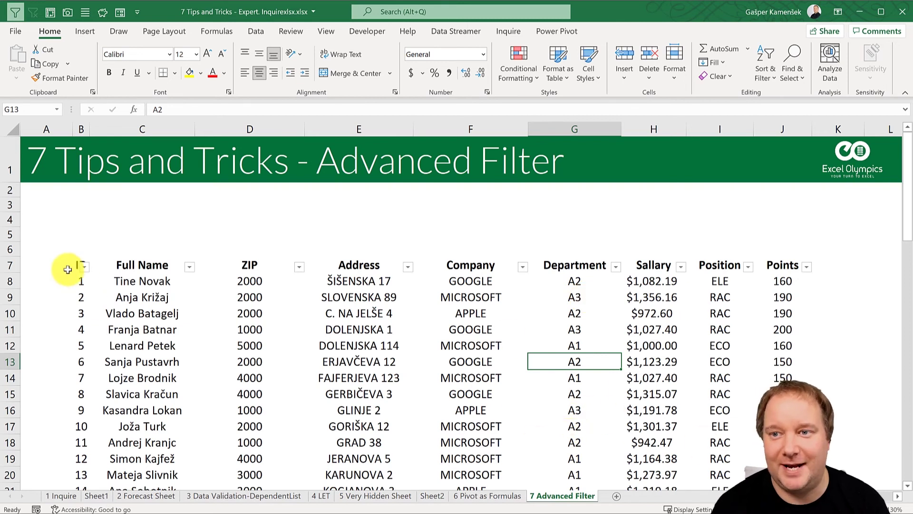
pyautogui.moveTo(73, 265); pyautogui.dragTo(764, 261)
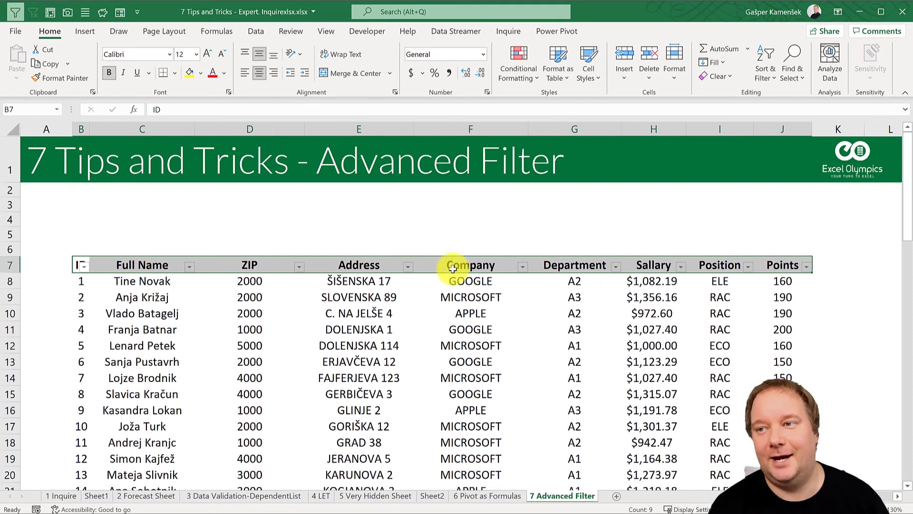
pyautogui.moveTo(490, 258); pyautogui.dragTo(479, 216)
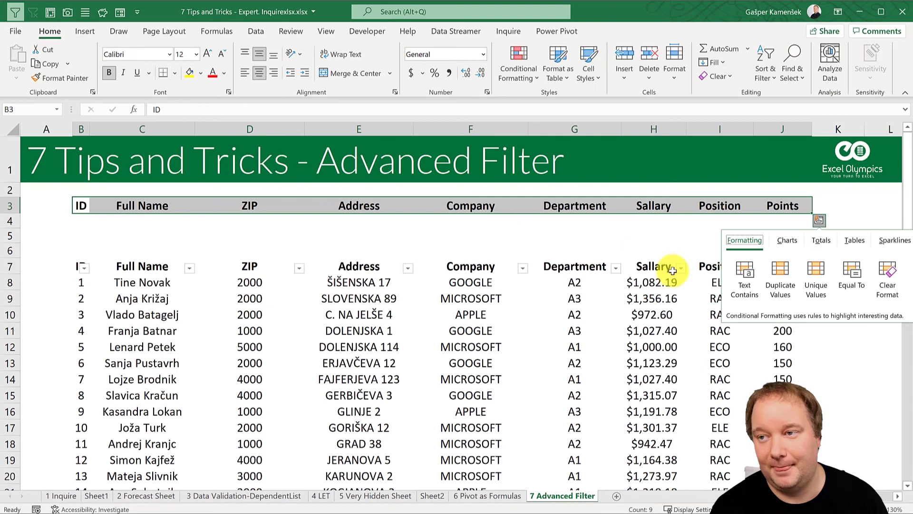
pyautogui.click(493, 268)
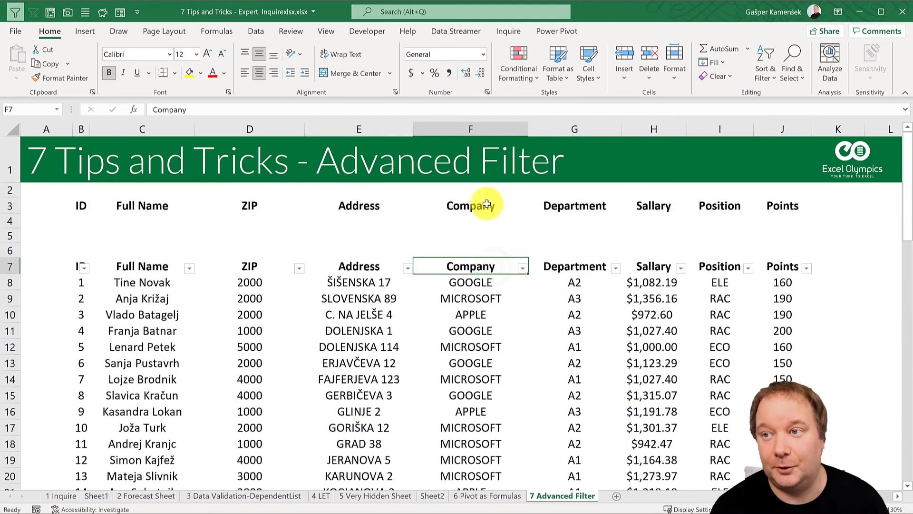
pyautogui.click(481, 217)
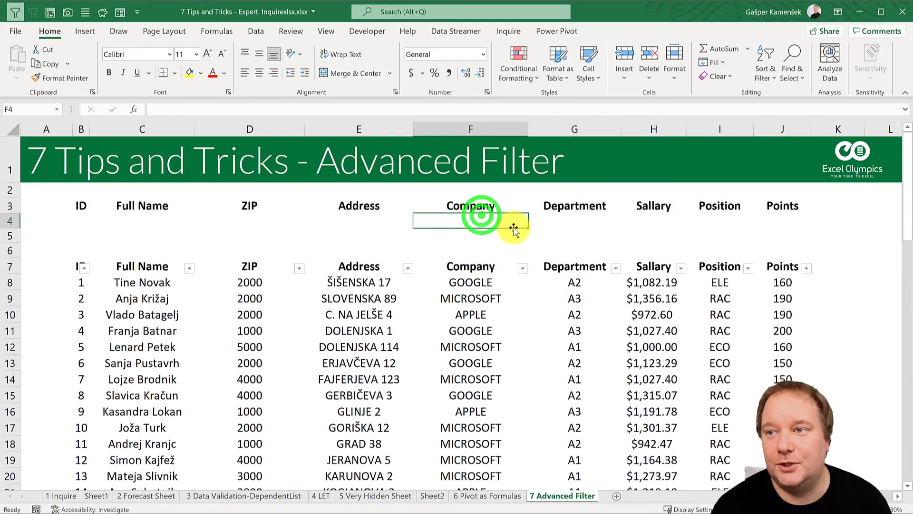
pyautogui.moveTo(11, 220); pyautogui.dragTo(12, 236)
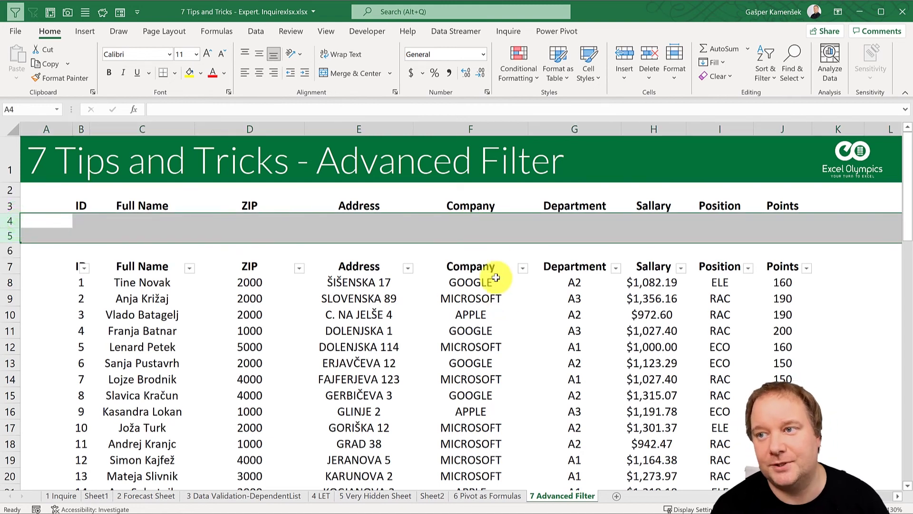
# Enter MICROSOFT in F4 and department A2 in G4.
pyautogui.click(473, 222)
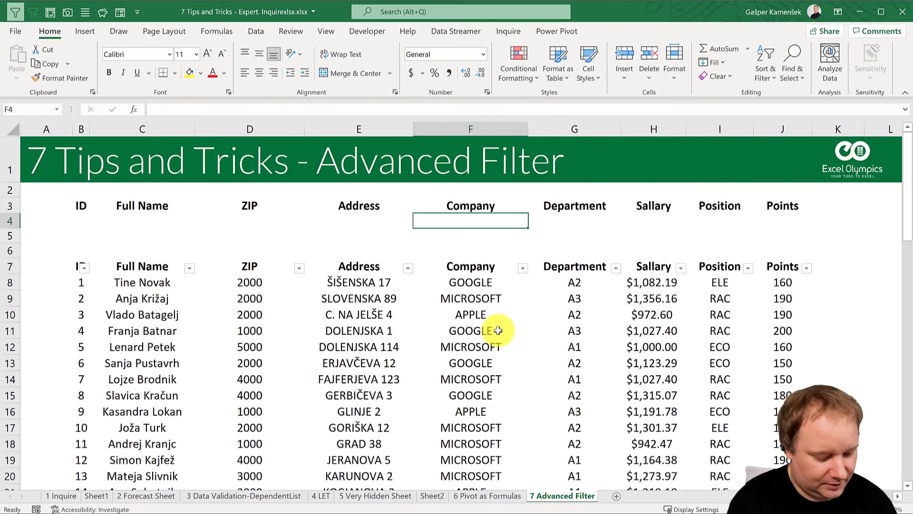
pyautogui.write('MIC')
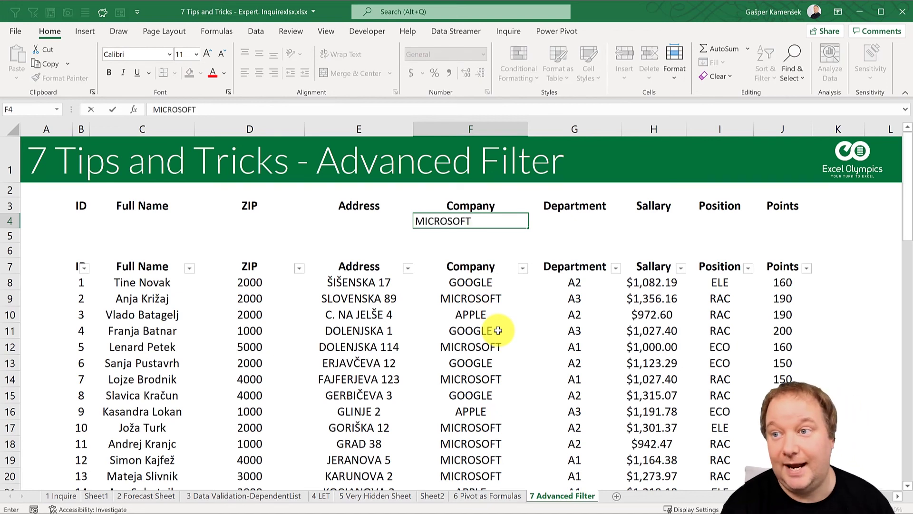
pyautogui.write('ROSOFT')
pyautogui.press('Tab')
pyautogui.write('A')
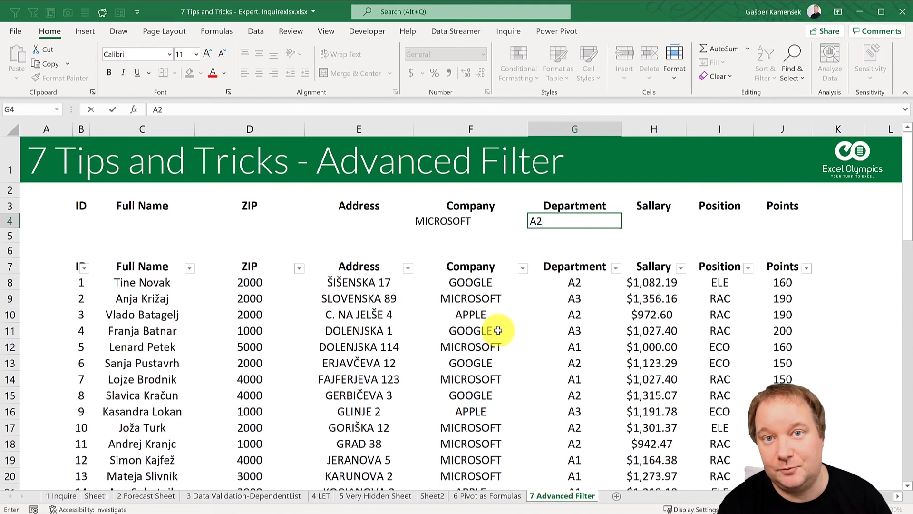
pyautogui.write('2')
pyautogui.press('Return')
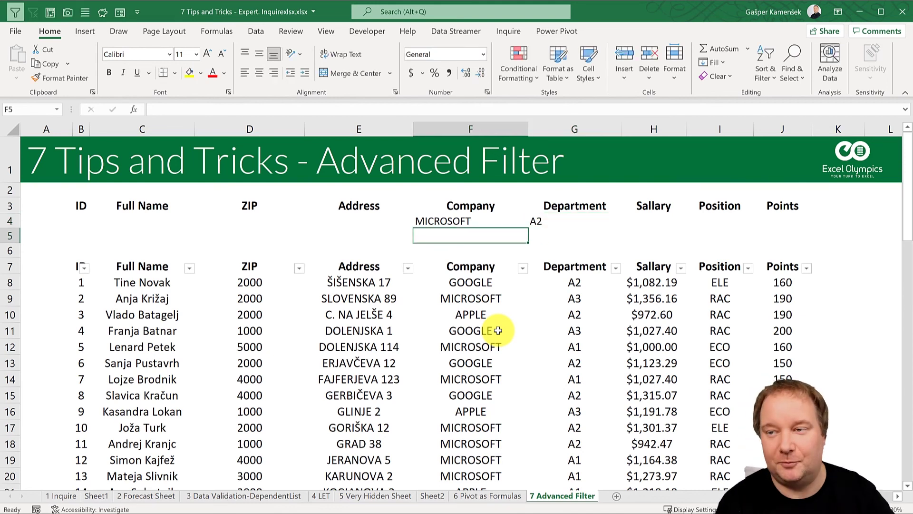
# Enter GOOGLE in F5 and salary condition >1100 in H5.
pyautogui.write('GOO')
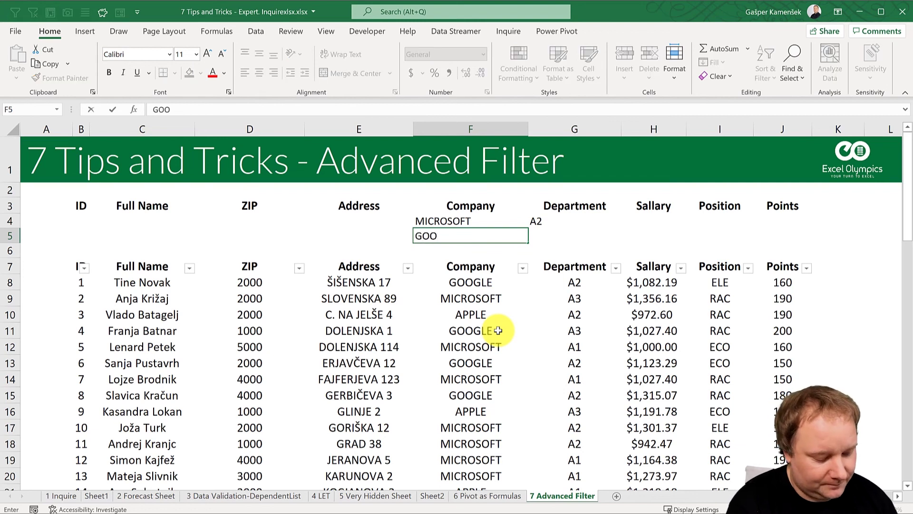
pyautogui.write('GLE')
pyautogui.press('Tab')
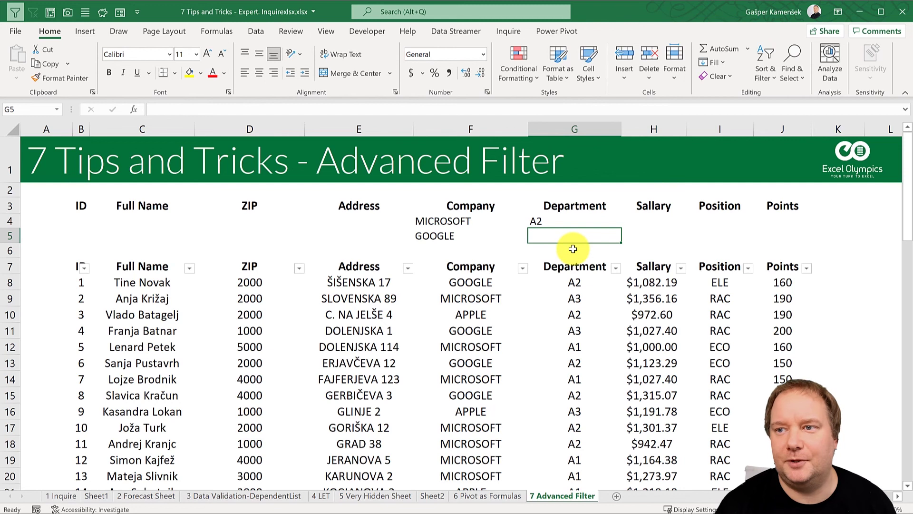
pyautogui.click(652, 232)
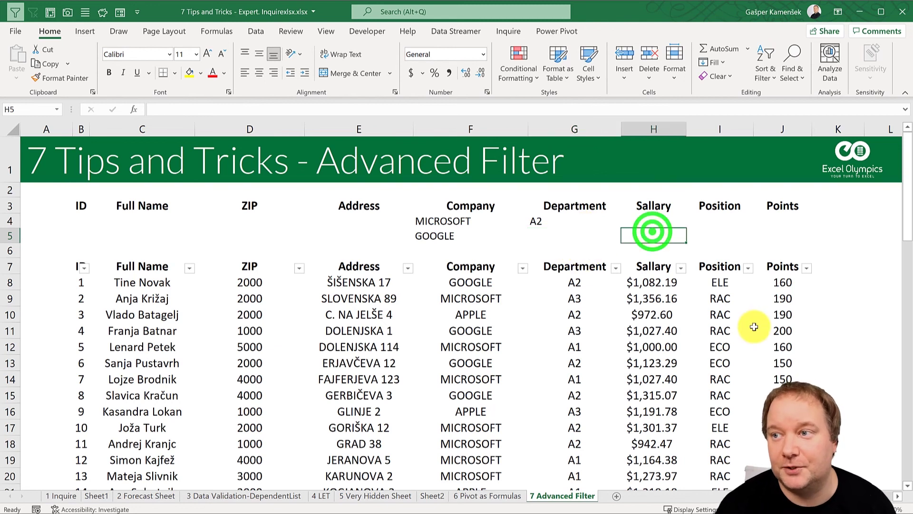
pyautogui.write('>1100')
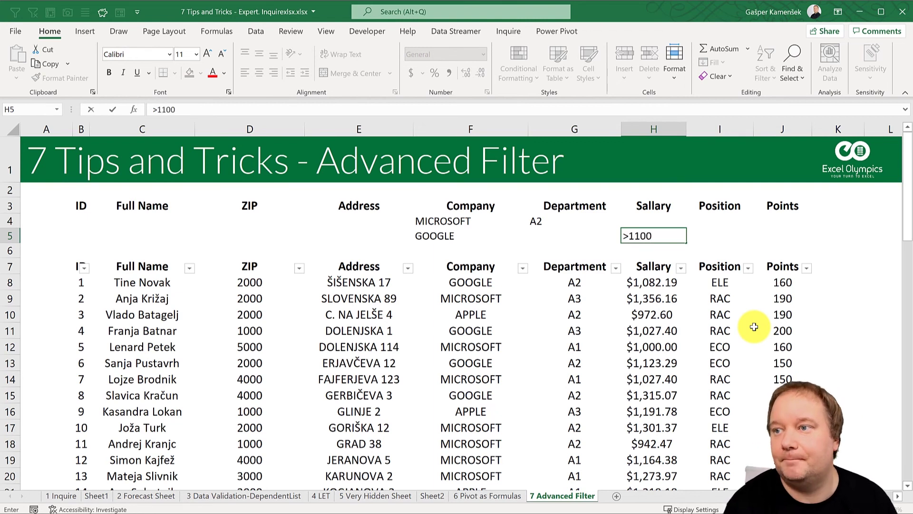
pyautogui.press('Return')
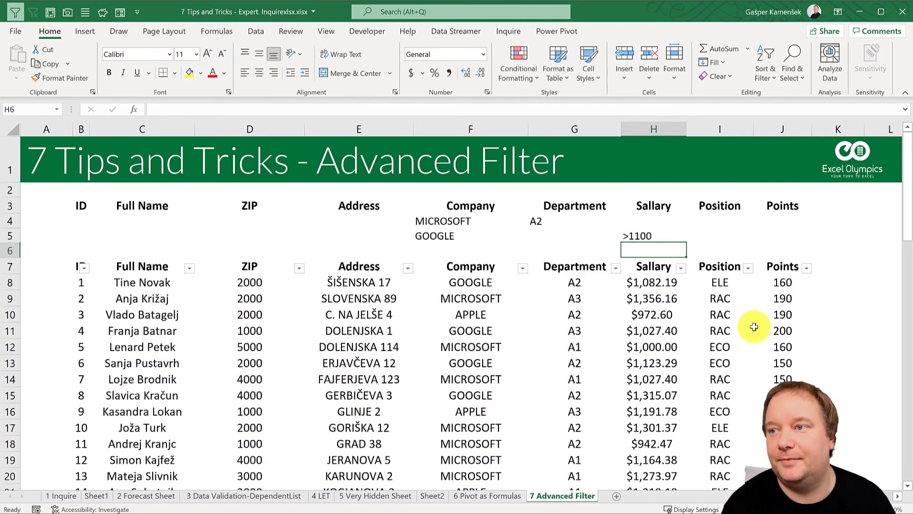
# Select the F4:H5 criteria, then make E10 in the employee table active and show the Data tab.
pyautogui.moveTo(442, 221); pyautogui.dragTo(636, 238)
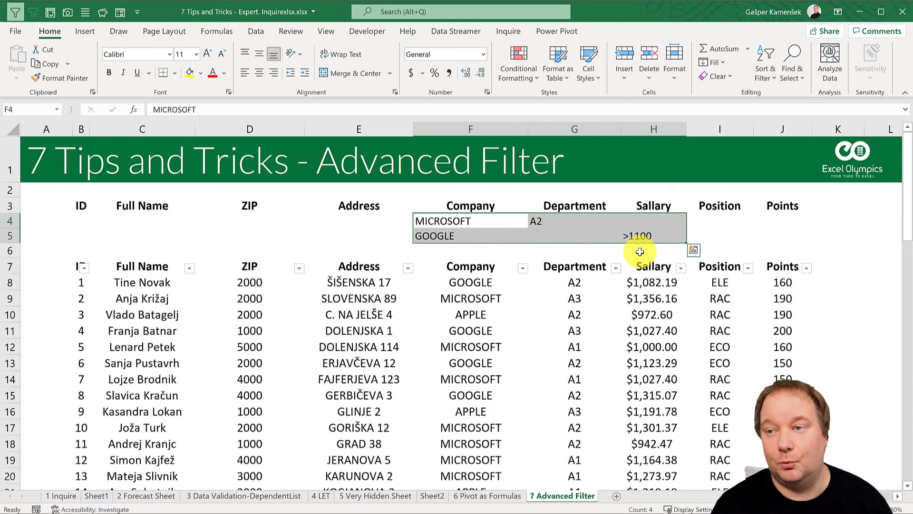
pyautogui.click(390, 316)
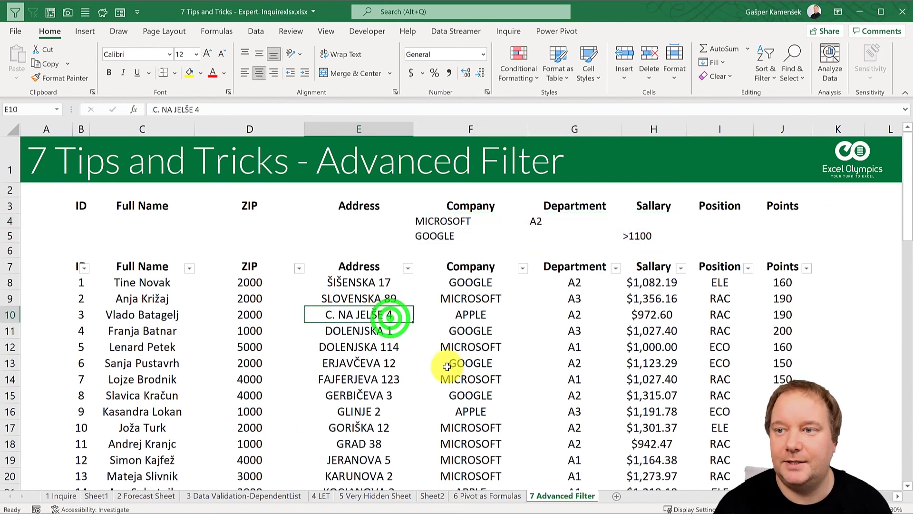
pyautogui.click(255, 30)
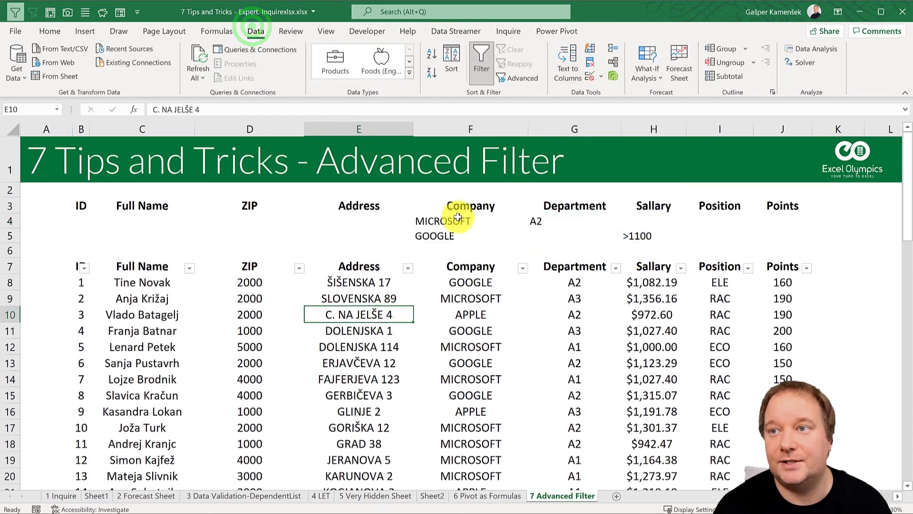
# Run Advanced Filter in place with criteria range B3:J5, leaving 21 of 60 records.
pyautogui.click(518, 78)
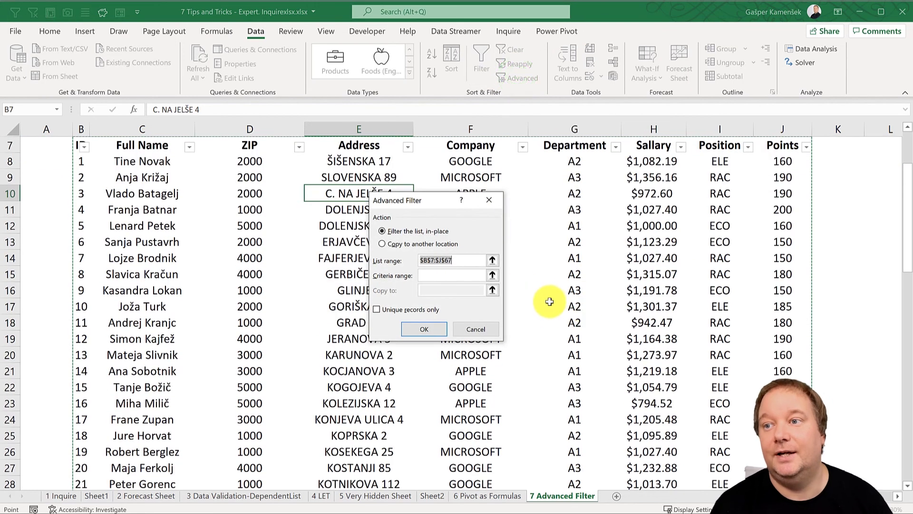
pyautogui.scroll(2, 546, 299)
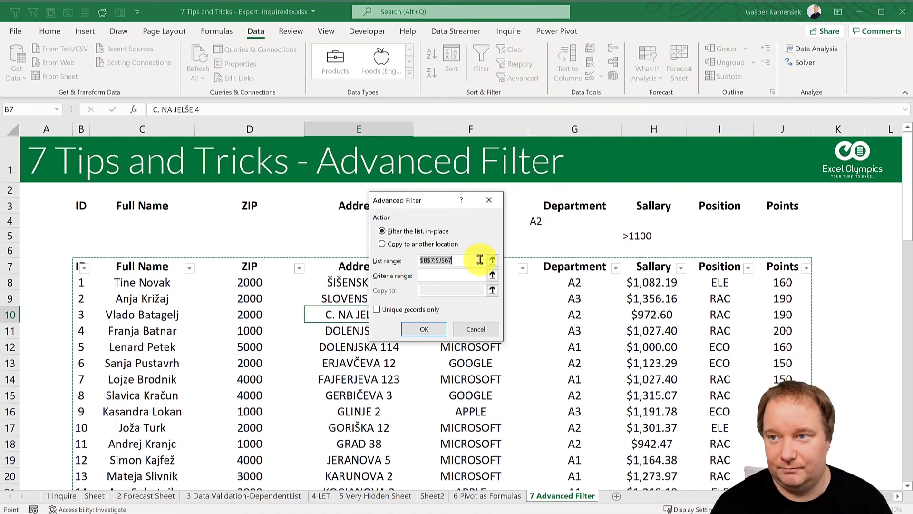
pyautogui.moveTo(435, 195); pyautogui.dragTo(419, 260)
pyautogui.click(406, 340)
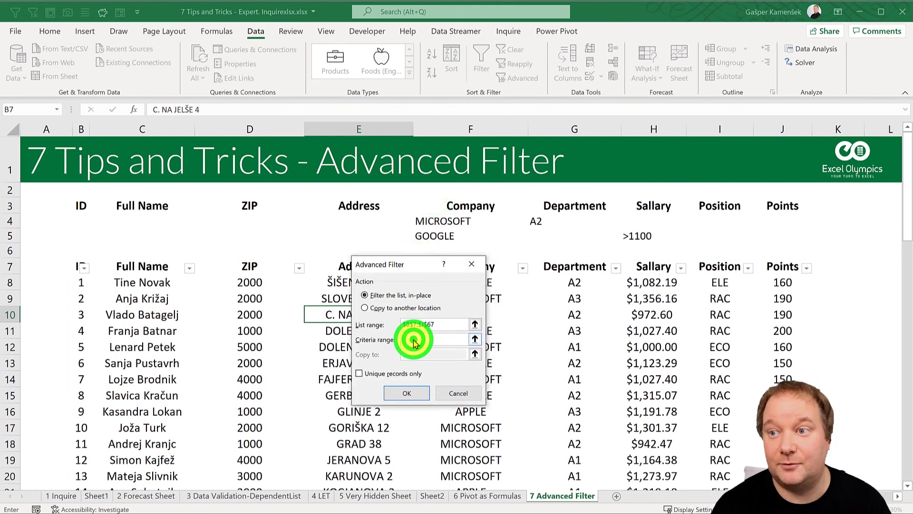
pyautogui.moveTo(83, 206); pyautogui.dragTo(776, 231)
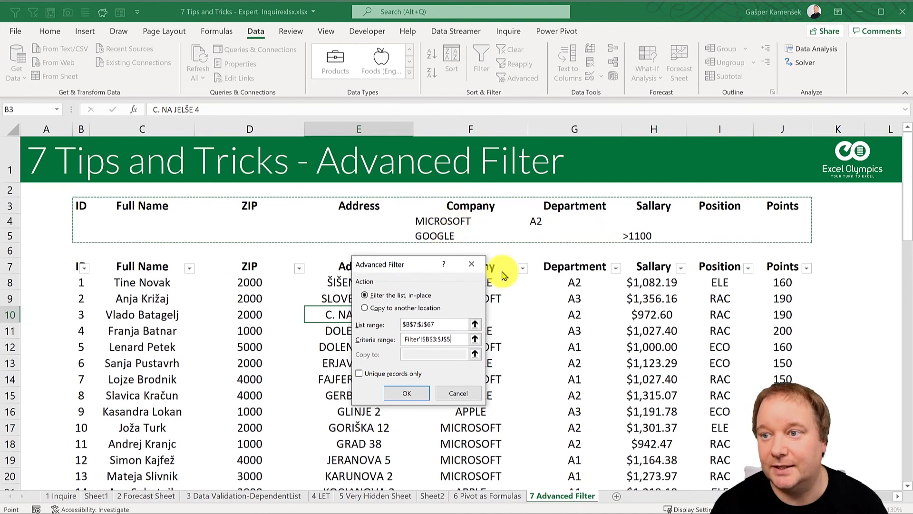
pyautogui.click(406, 392)
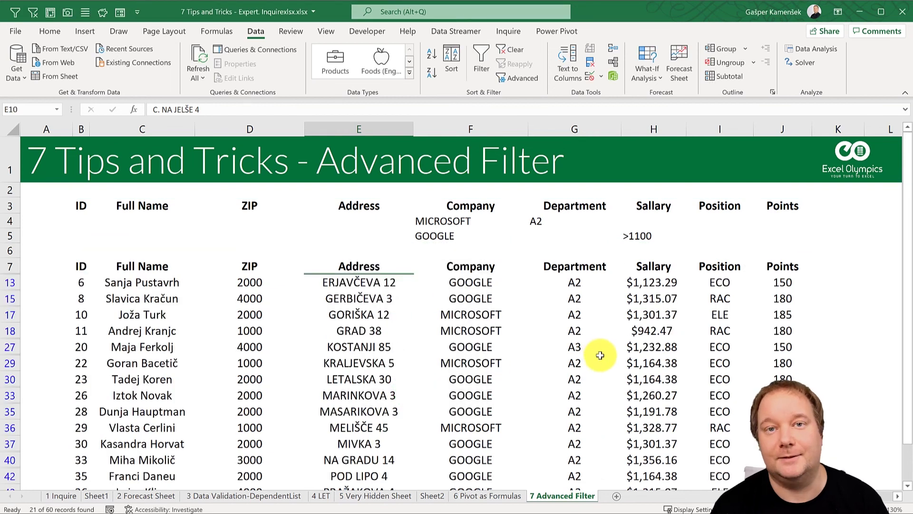
pyautogui.click(475, 284)
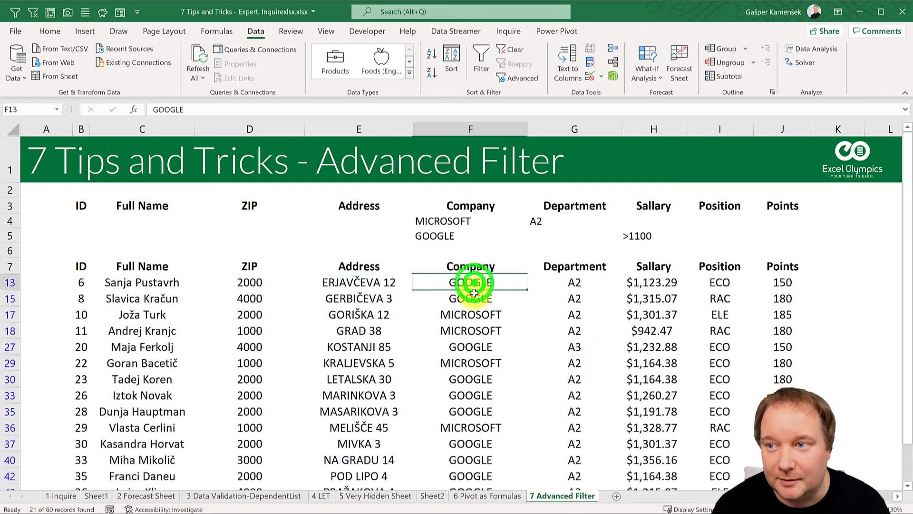
pyautogui.click(658, 284)
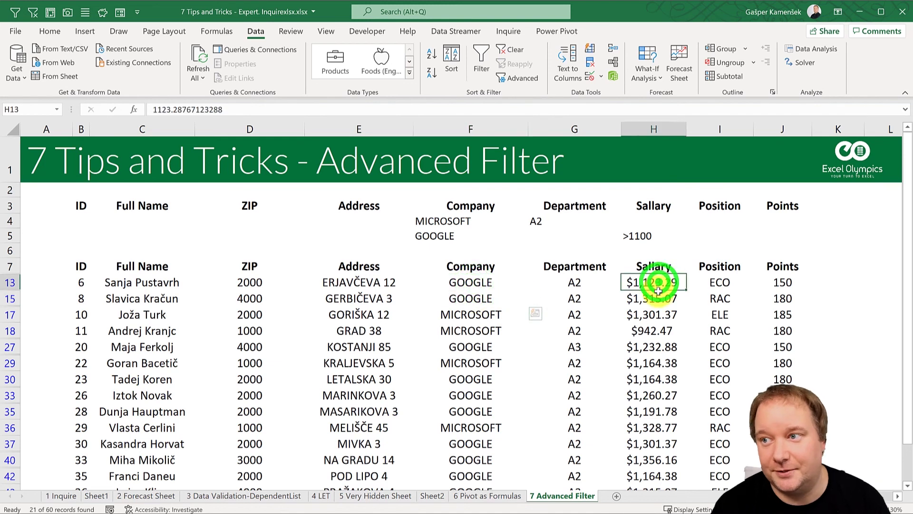
pyautogui.moveTo(658, 289); pyautogui.dragTo(658, 300)
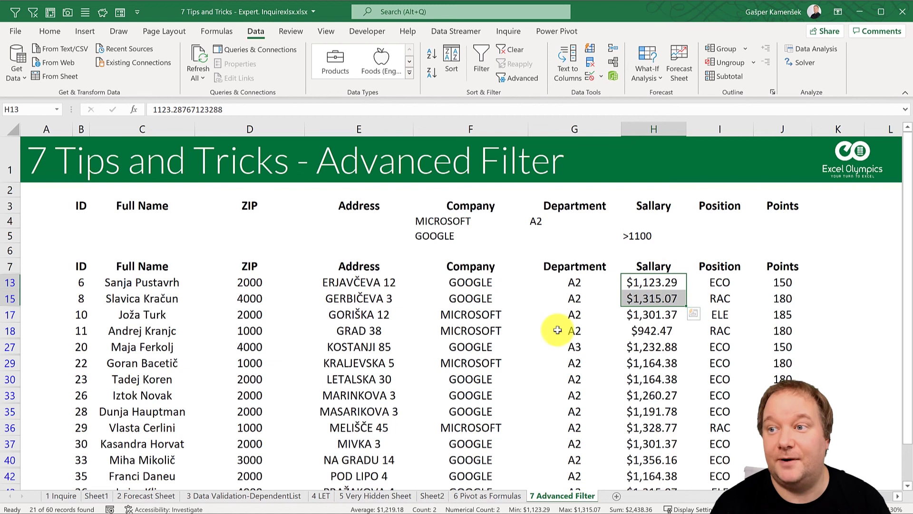
pyautogui.click(483, 314)
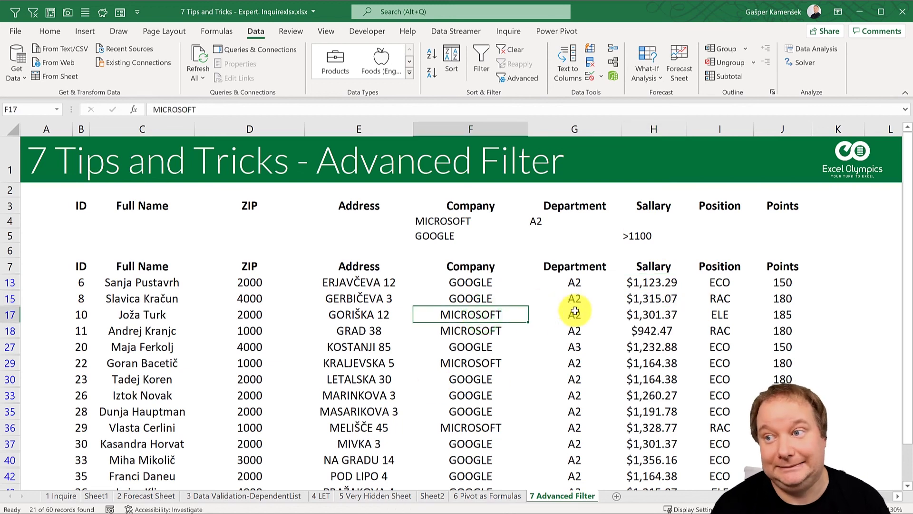
pyautogui.moveTo(575, 312); pyautogui.dragTo(574, 330)
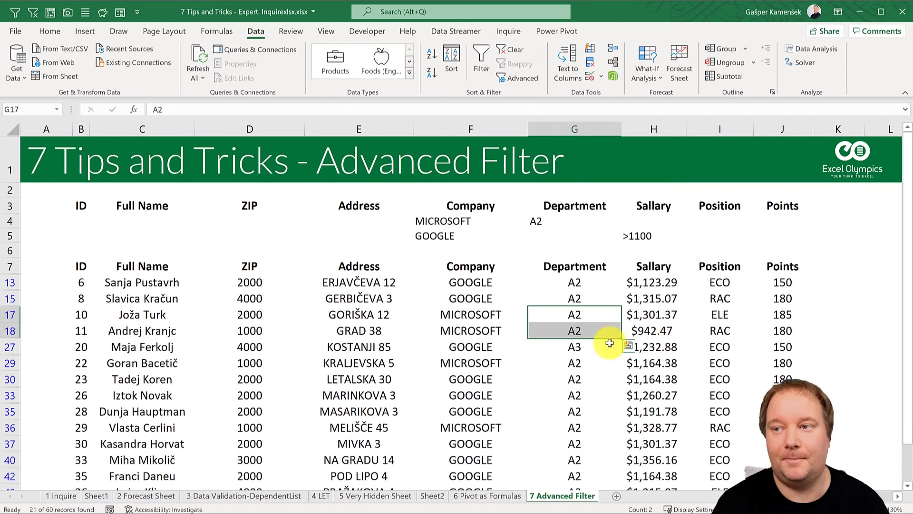
pyautogui.scroll(-4, 551, 359)
pyautogui.scroll(4, 551, 359)
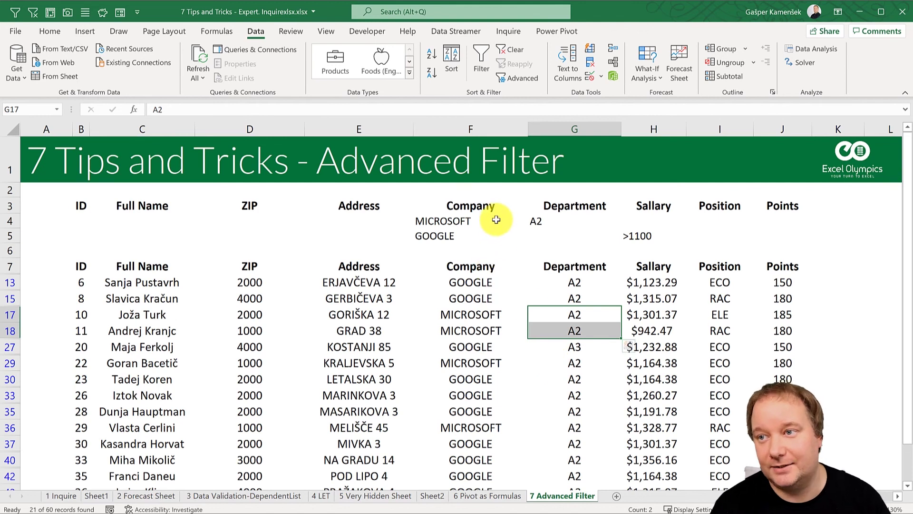
pyautogui.moveTo(454, 220); pyautogui.dragTo(650, 242)
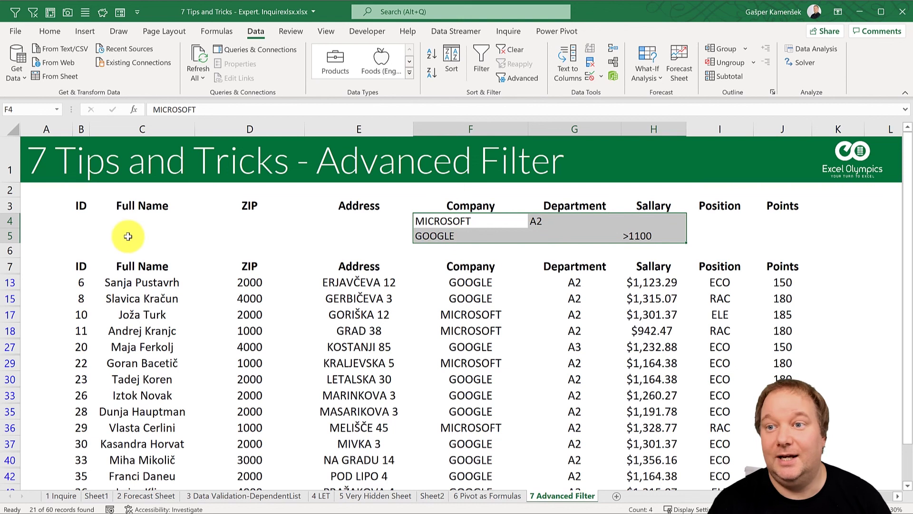
# Clear the unused ID, Full Name, ZIP, Position and Points criteria headers.
pyautogui.moveTo(81, 205); pyautogui.dragTo(319, 200)
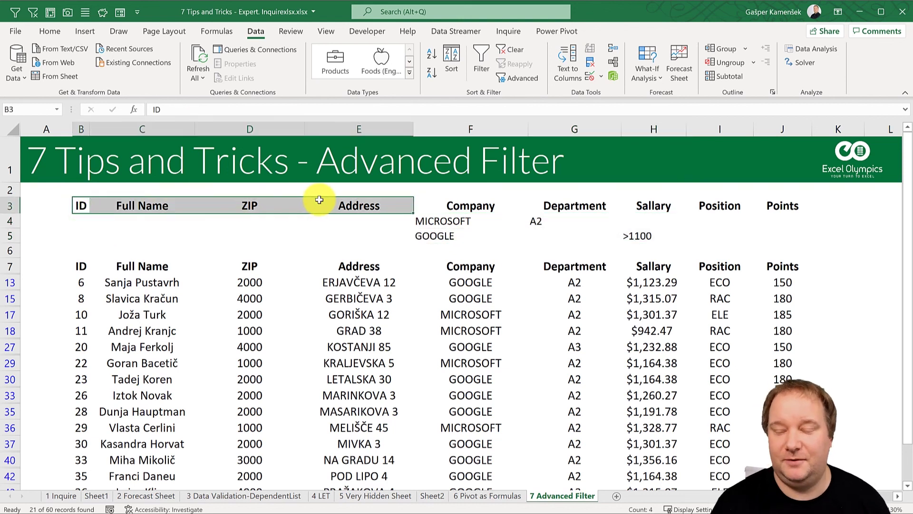
pyautogui.hotkey('ctrl', '-')
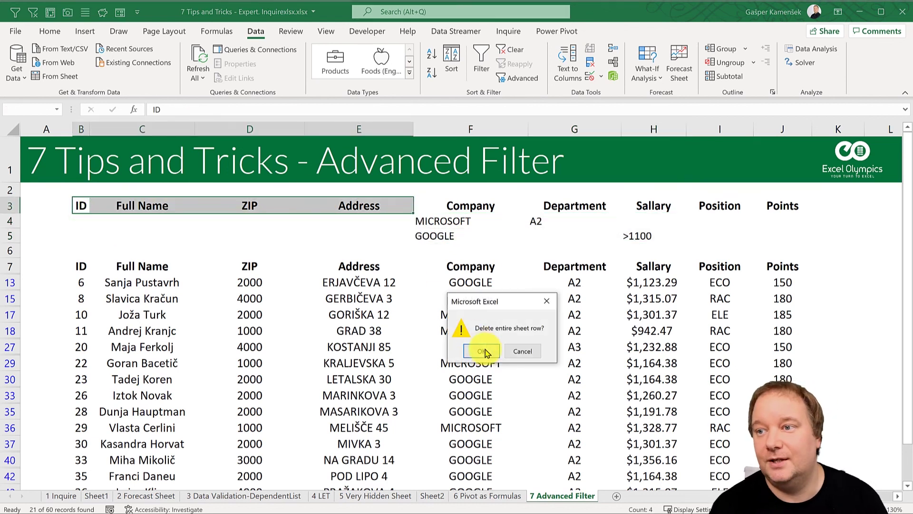
pyautogui.click(540, 350)
pyautogui.press('Delete')
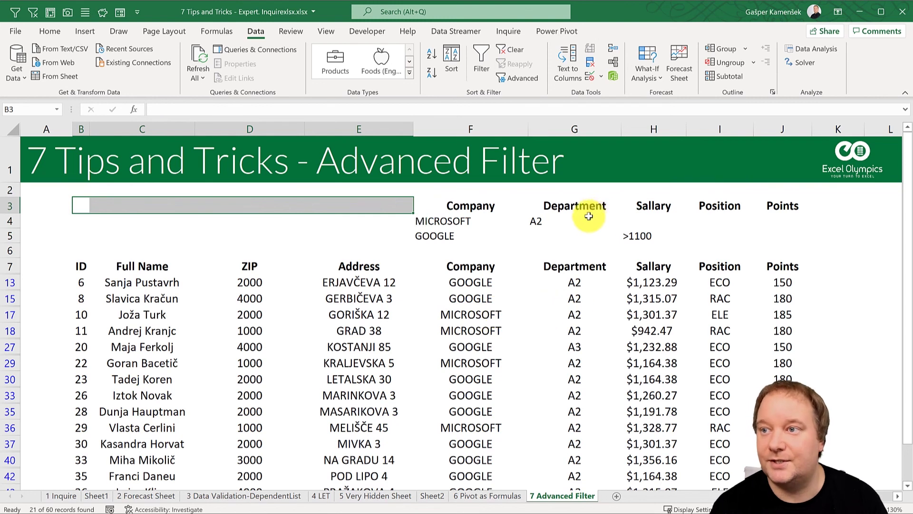
pyautogui.moveTo(714, 206); pyautogui.dragTo(782, 206)
pyautogui.press('Delete')
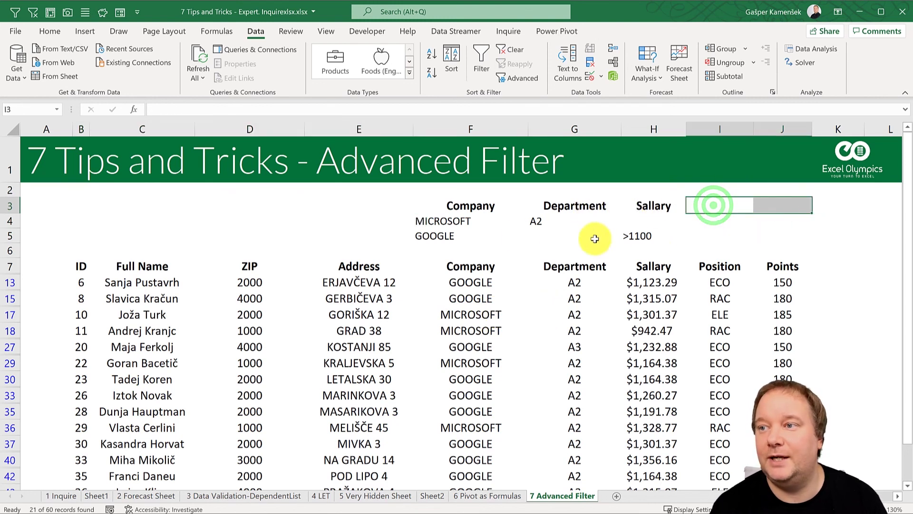
# Move the Company, Department and Sallary criteria block into C3:E5.
pyautogui.moveTo(458, 204); pyautogui.dragTo(638, 235)
pyautogui.moveTo(412, 206); pyautogui.dragTo(174, 214)
pyautogui.moveTo(249, 205); pyautogui.dragTo(246, 234)
pyautogui.moveTo(352, 204); pyautogui.dragTo(197, 223)
pyautogui.click(497, 357)
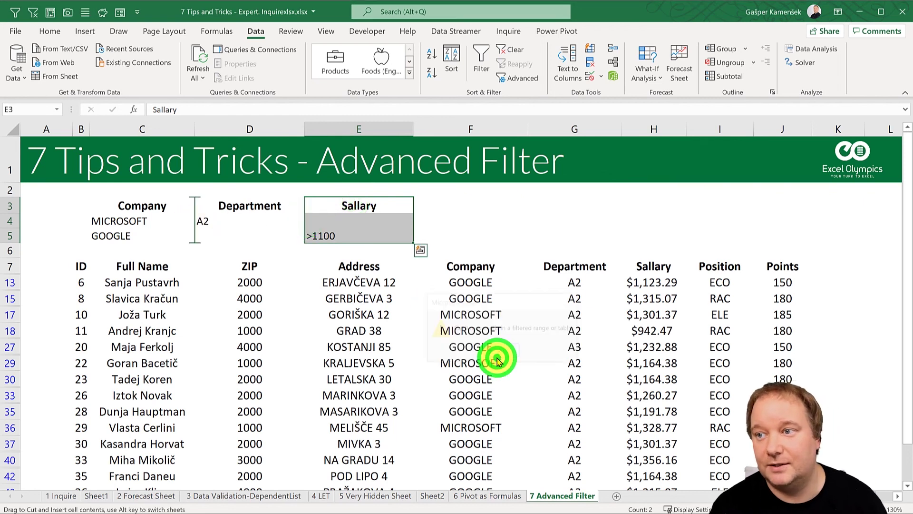
pyautogui.click(524, 339)
pyautogui.moveTo(351, 205); pyautogui.dragTo(325, 236)
# Clear the filter on the employee list so all 60 records show.
pyautogui.click(355, 315)
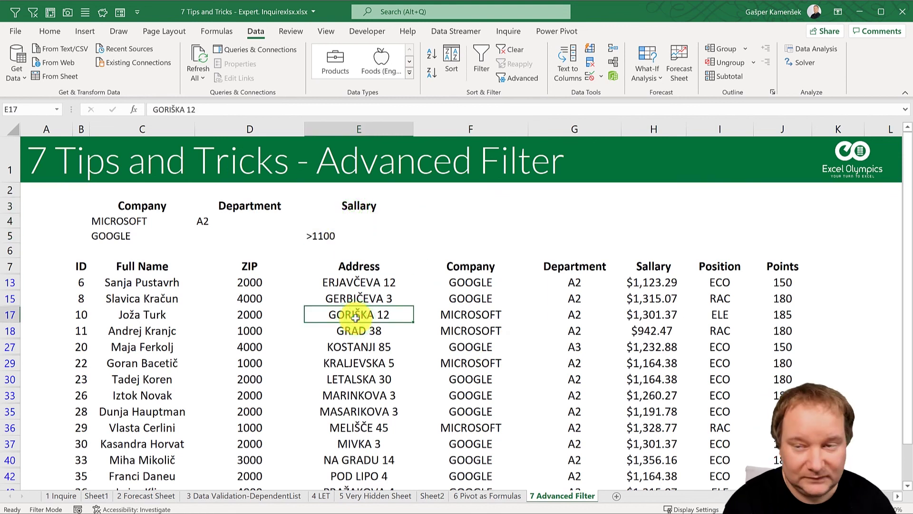
pyautogui.hotkey('alt', 'a')
pyautogui.press('c')
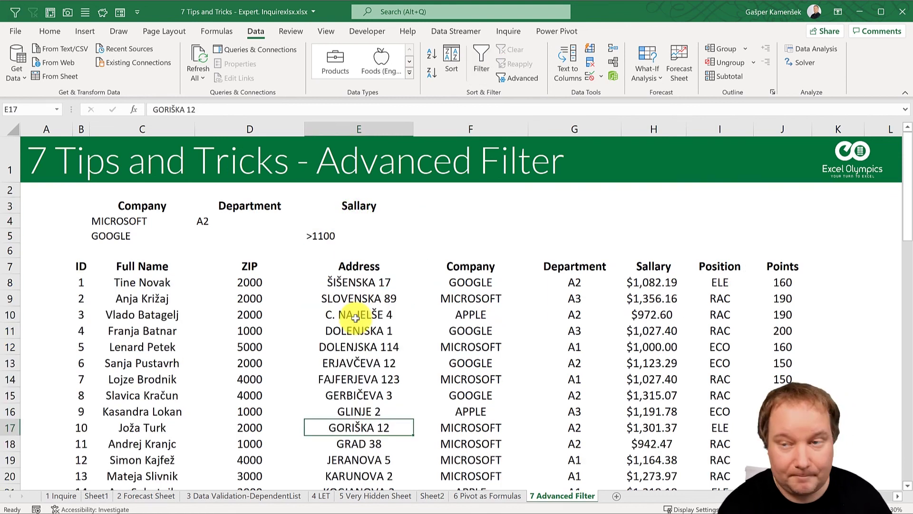
# Turn on header filter dropdowns and move the Sallary criteria left of Department.
pyautogui.hotkey('ctrl', 'shift', 'l')
pyautogui.moveTo(342, 206); pyautogui.dragTo(201, 233)
pyautogui.moveTo(126, 206); pyautogui.dragTo(324, 237)
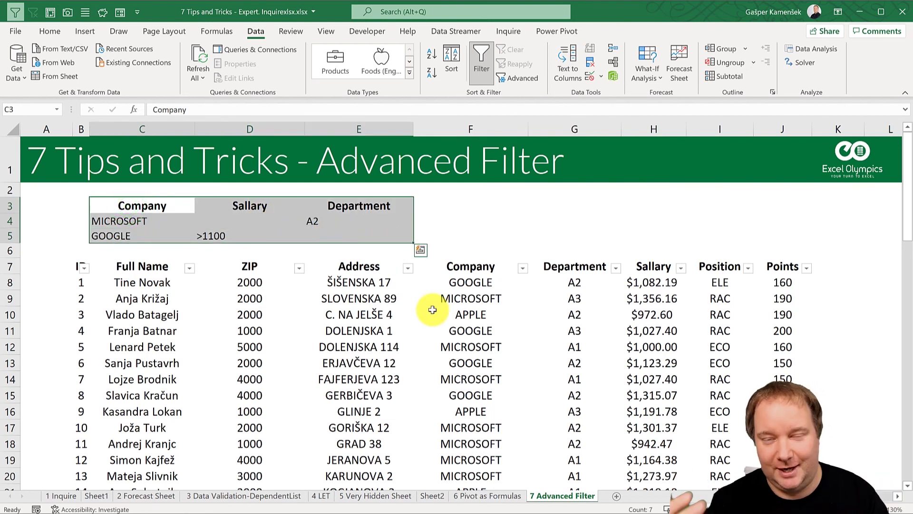
# Open Advanced Filter with the employee list active, showing criteria range $B$3:$J$5.
pyautogui.click(478, 325)
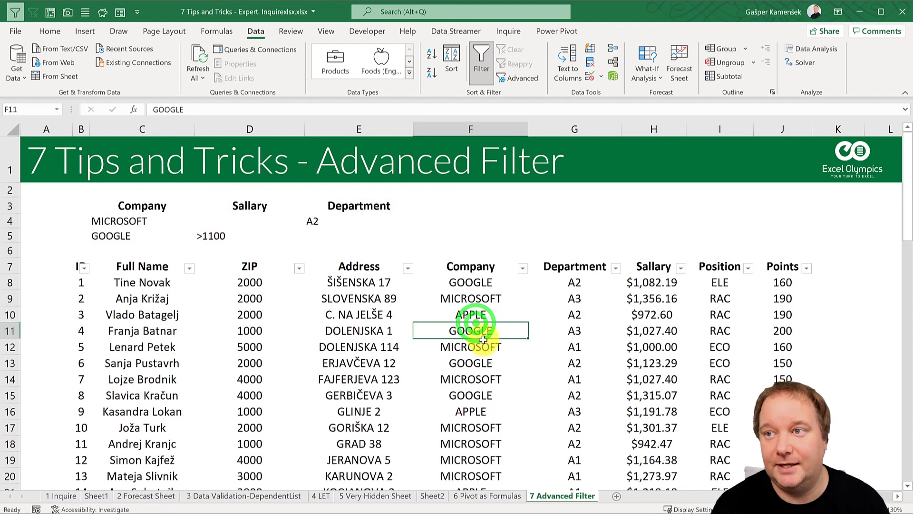
pyautogui.click(520, 78)
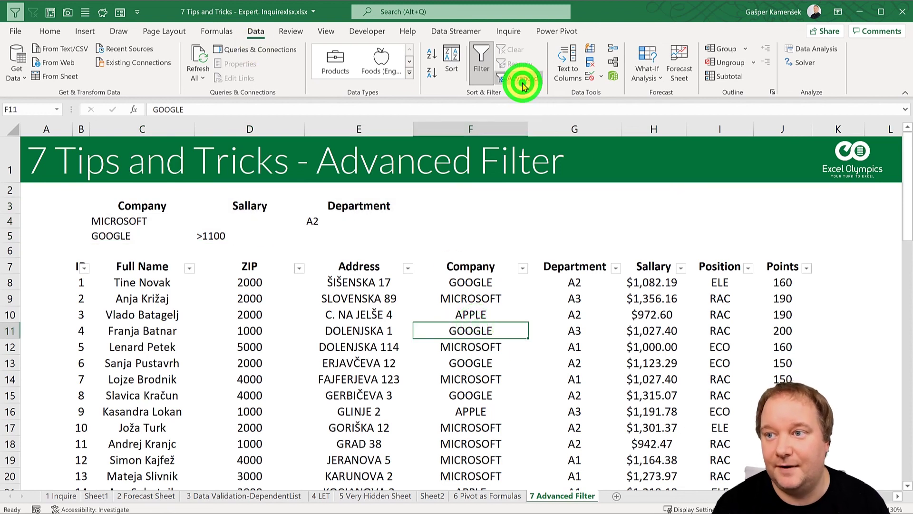
pyautogui.scroll(-1, 571, 224)
pyautogui.scroll(3, 404, 245)
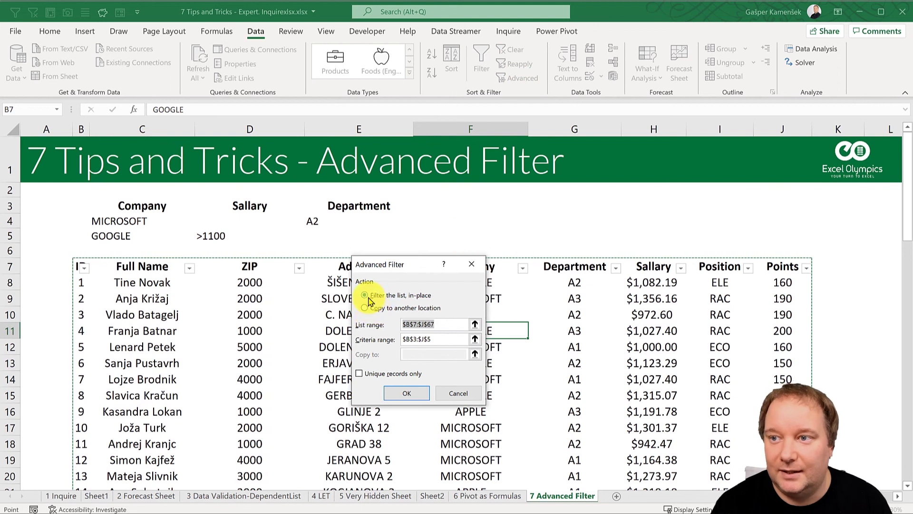
# Change the criteria range to $C$3:$E$5 and apply the filter in place, showing 21 of 60.
pyautogui.click(446, 338)
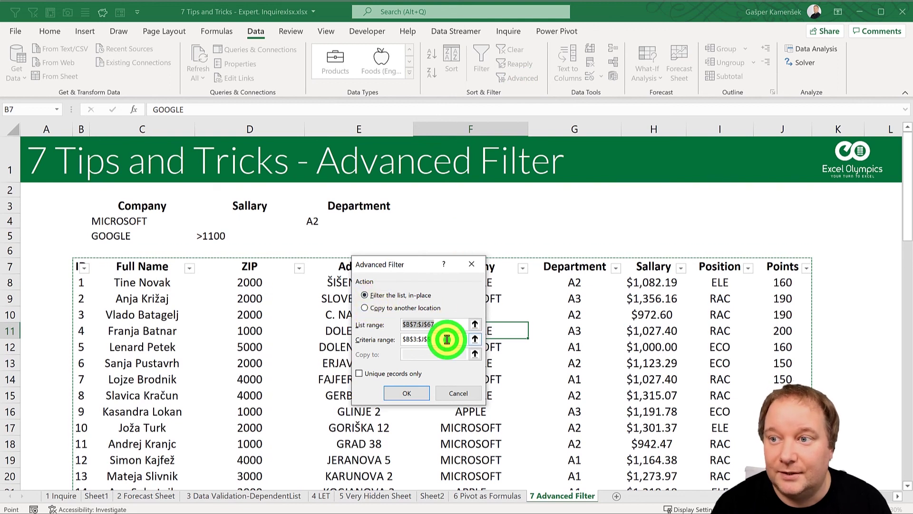
pyautogui.moveTo(142, 206); pyautogui.dragTo(273, 220)
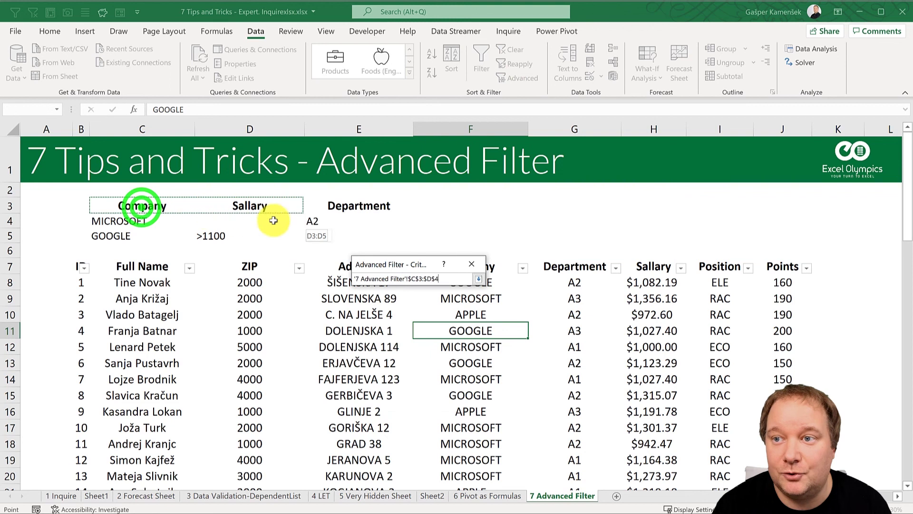
pyautogui.moveTo(345, 234); pyautogui.dragTo(345, 234)
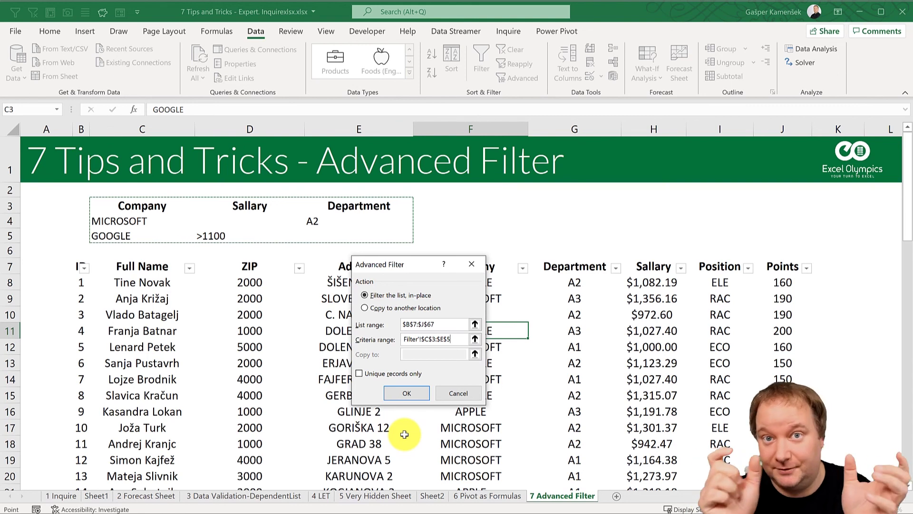
pyautogui.click(405, 393)
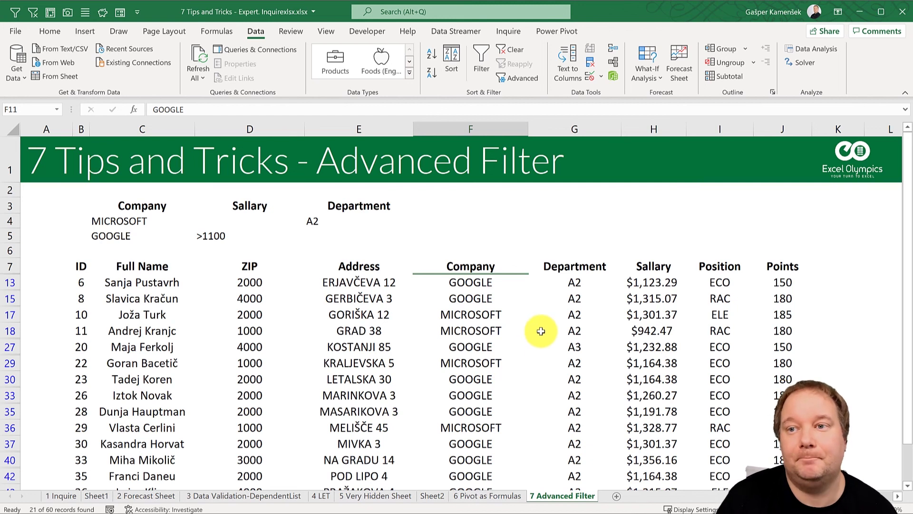
pyautogui.click(574, 347)
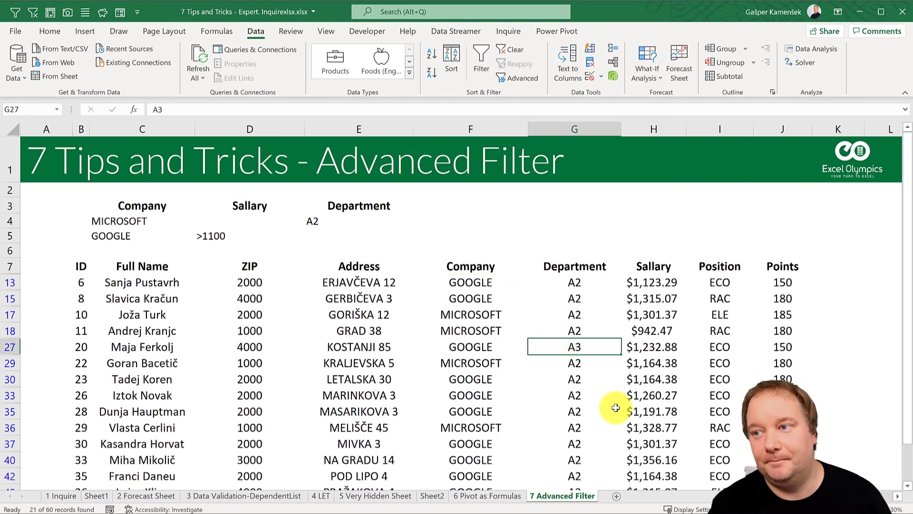